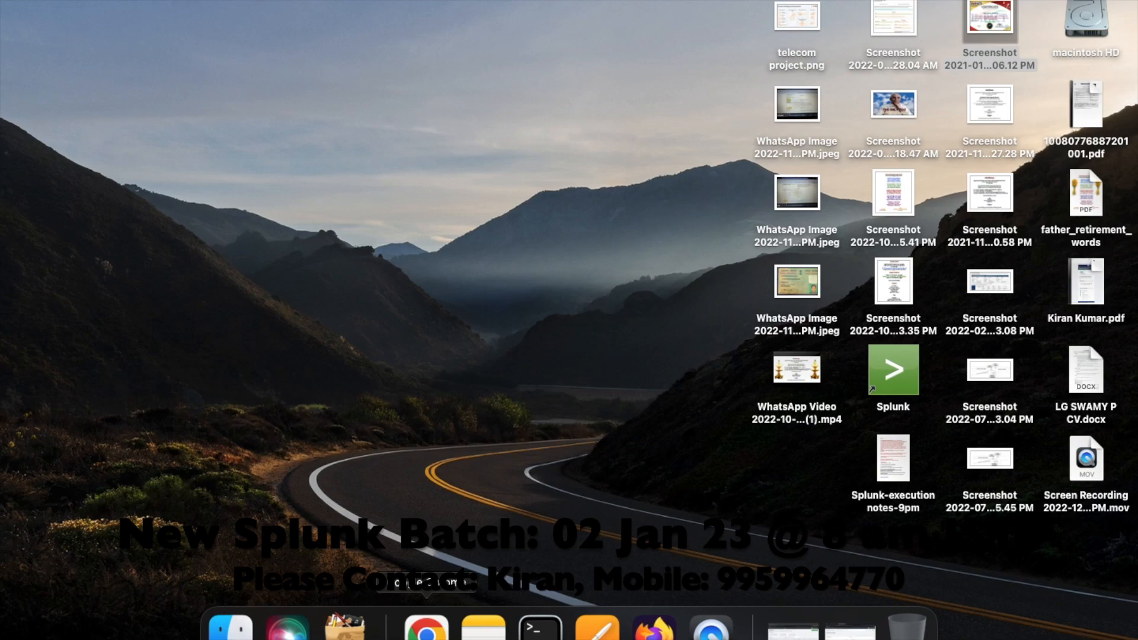
Switch to Chrome and open the Search & Reporting app in Splunk Enterprise
left_click(426, 627)
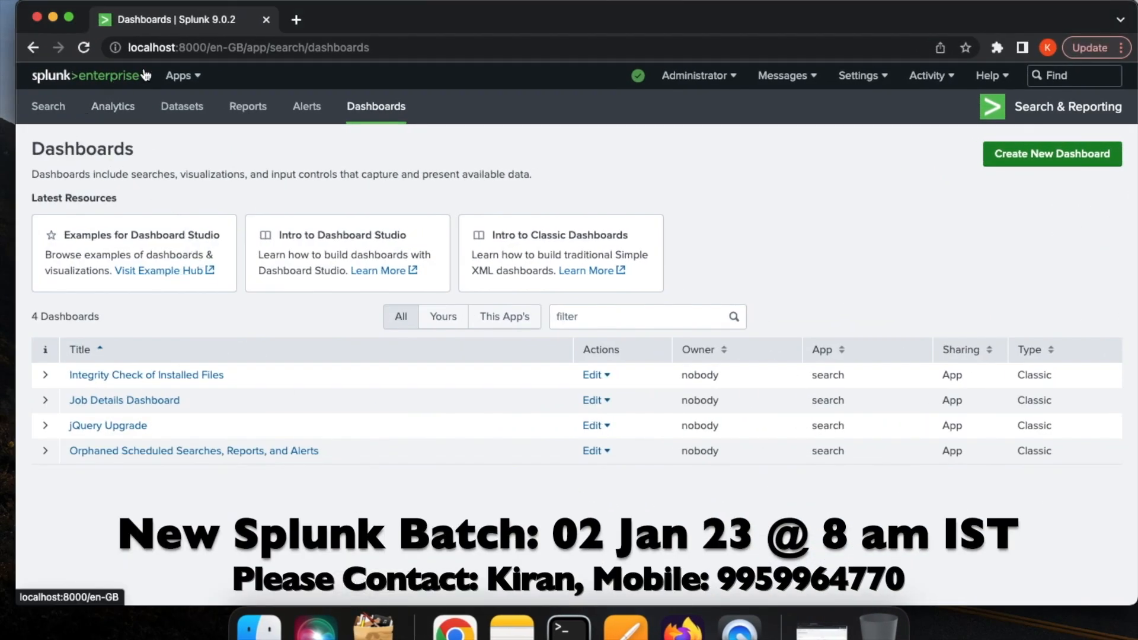
left_click(188, 77)
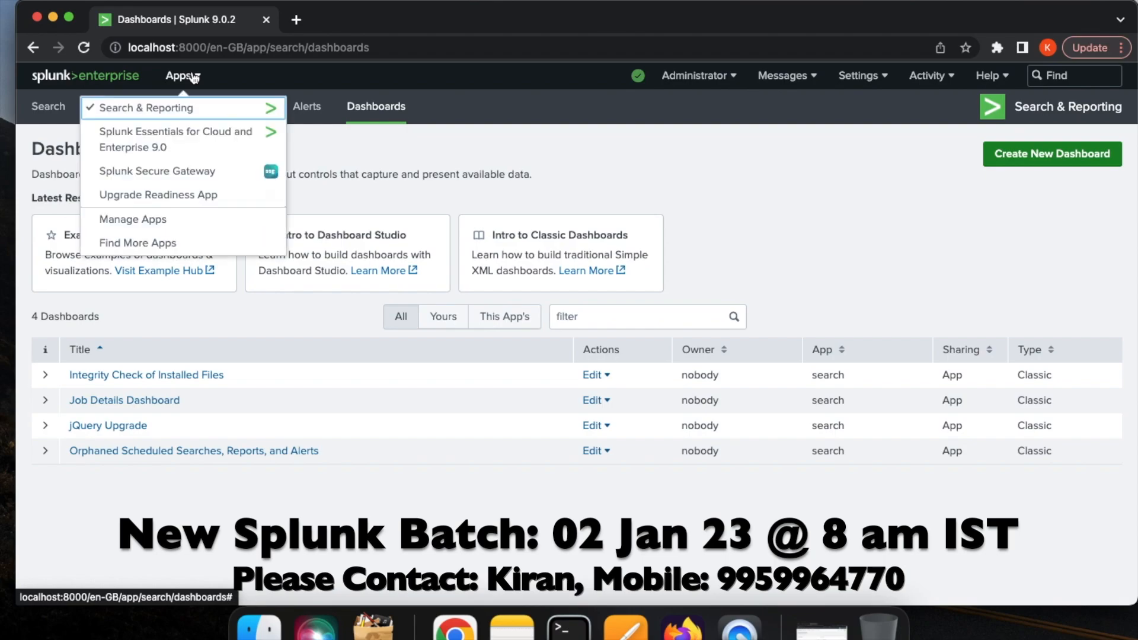
left_click(188, 108)
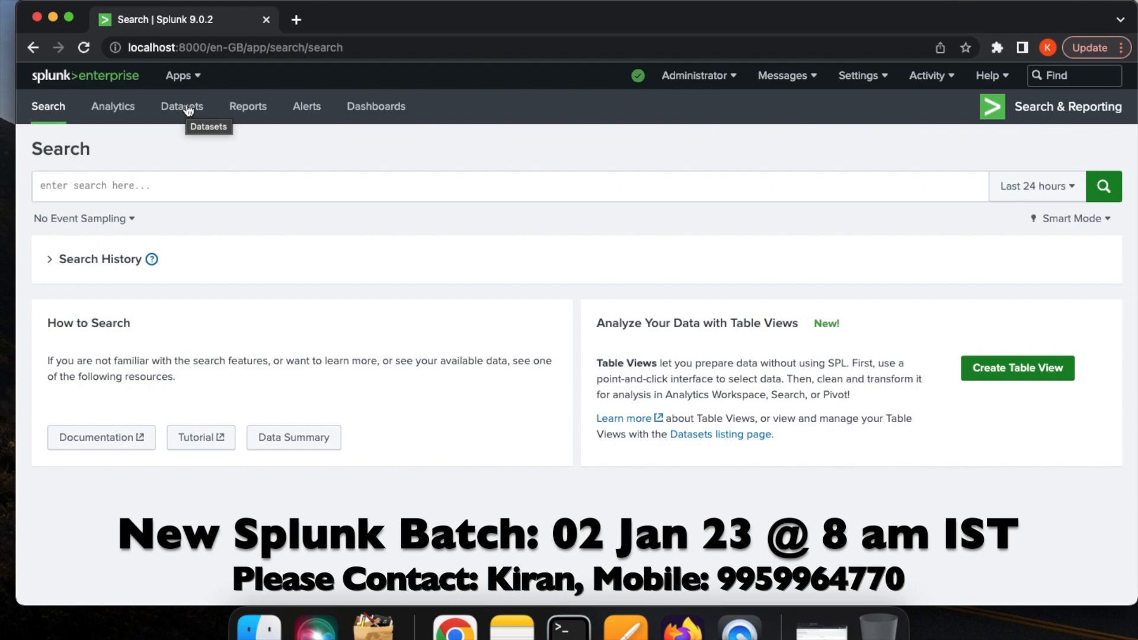
Run the search index="net_index" with the time range set to All time
left_click(199, 189)
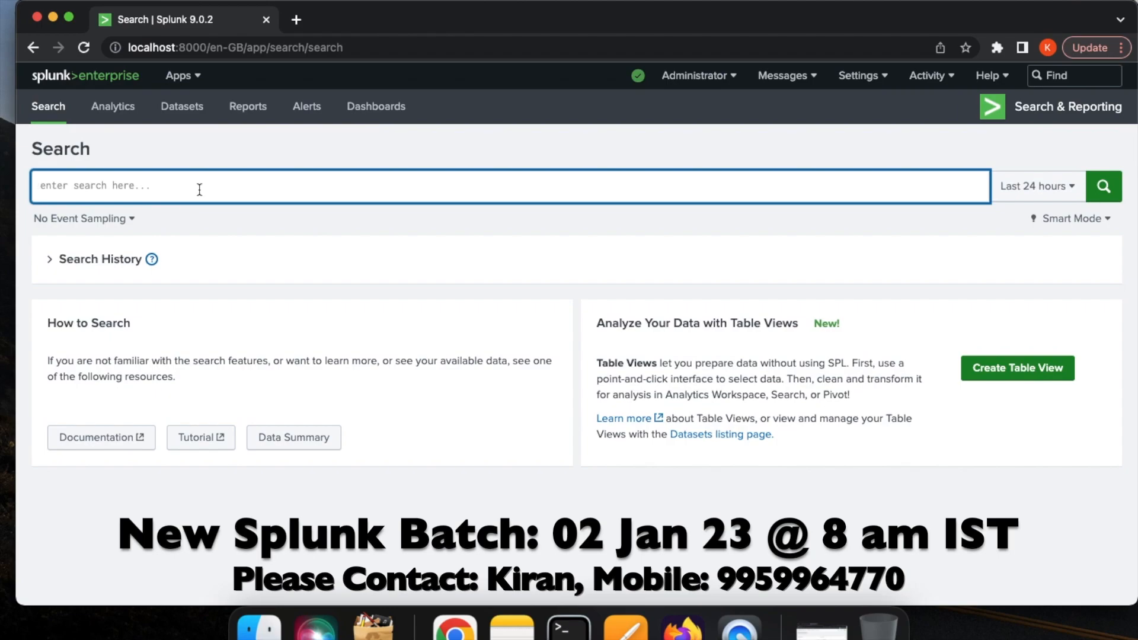
type("inde")
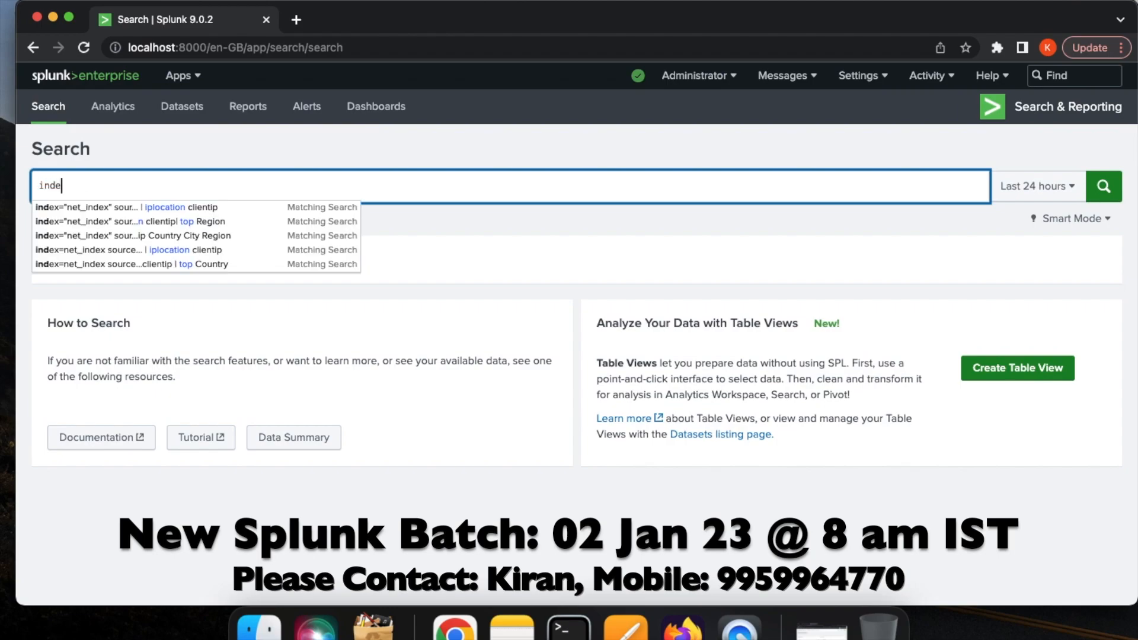
type("x=")
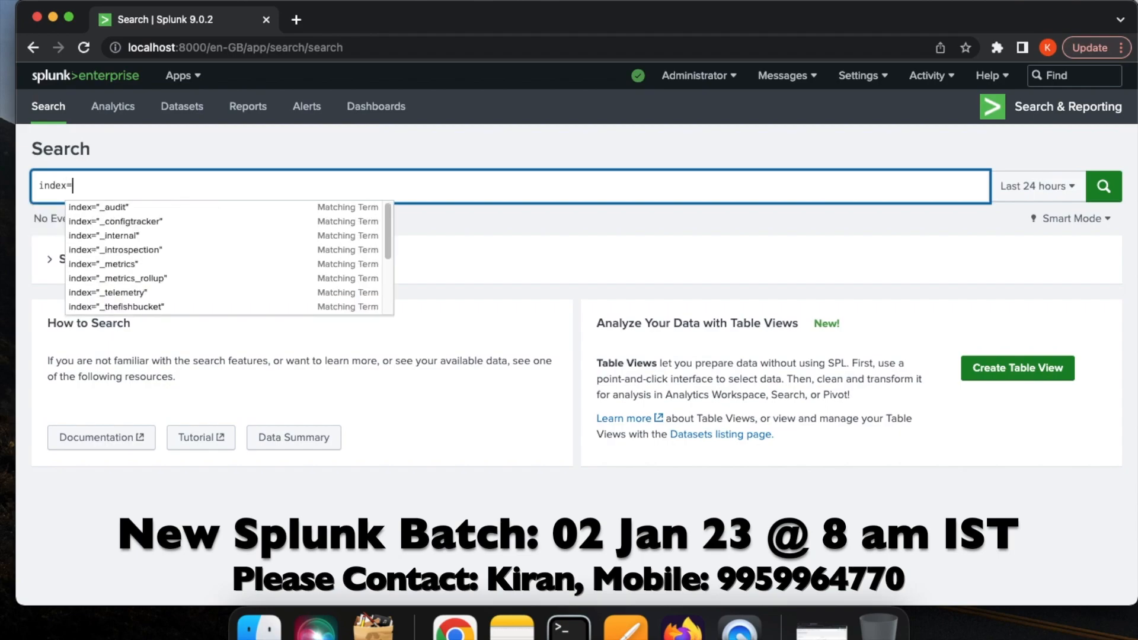
type("\"net")
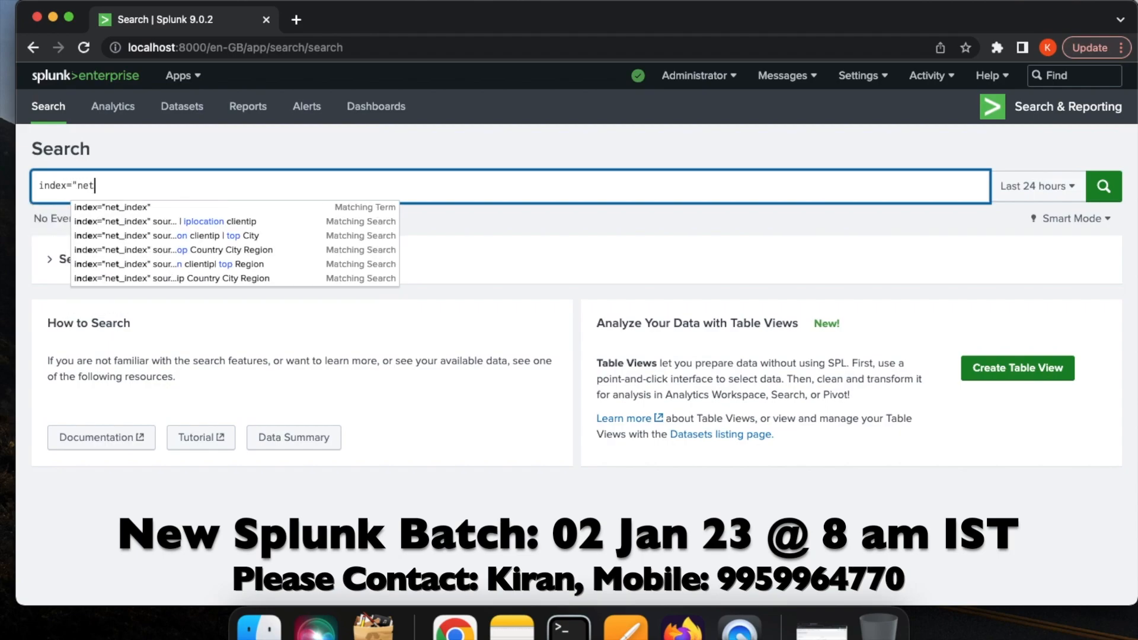
type("_index\"")
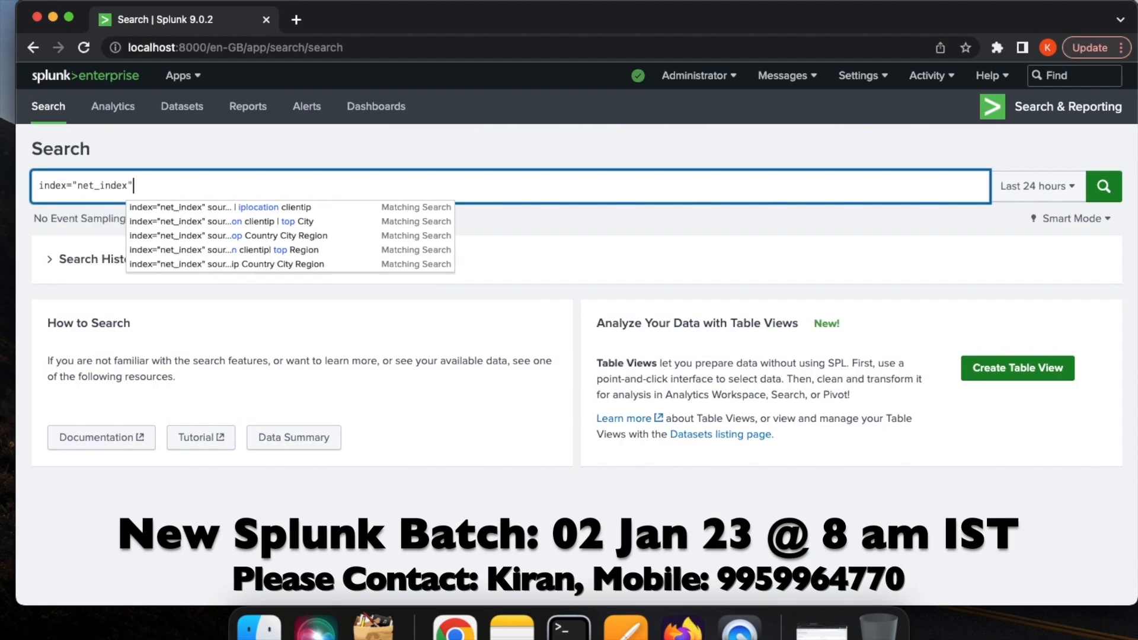
left_click(1052, 193)
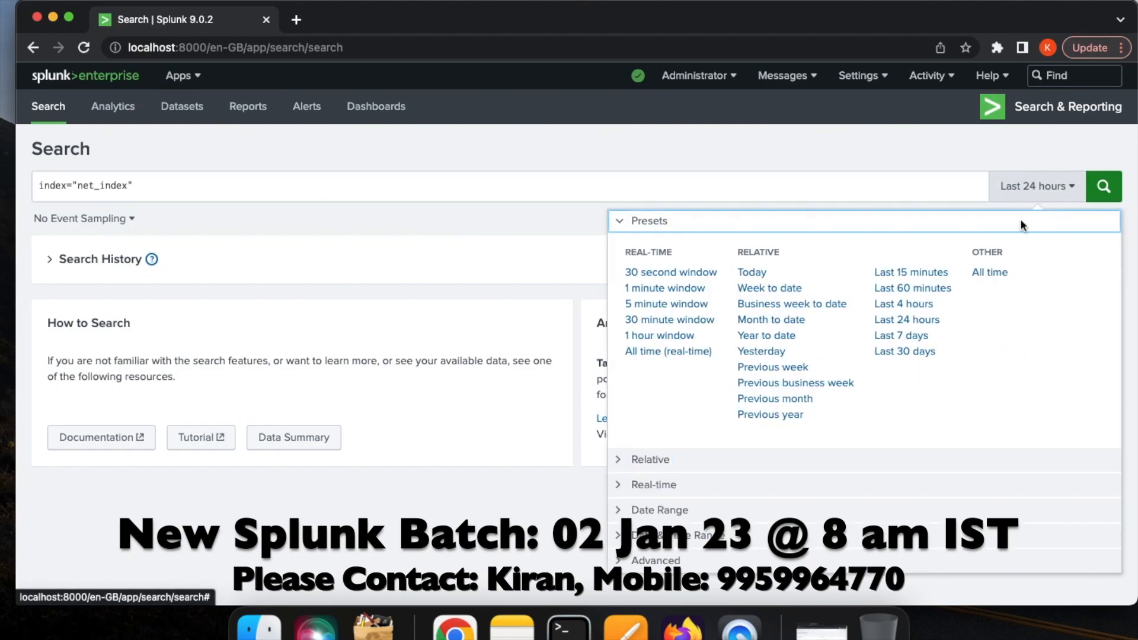
left_click(991, 275)
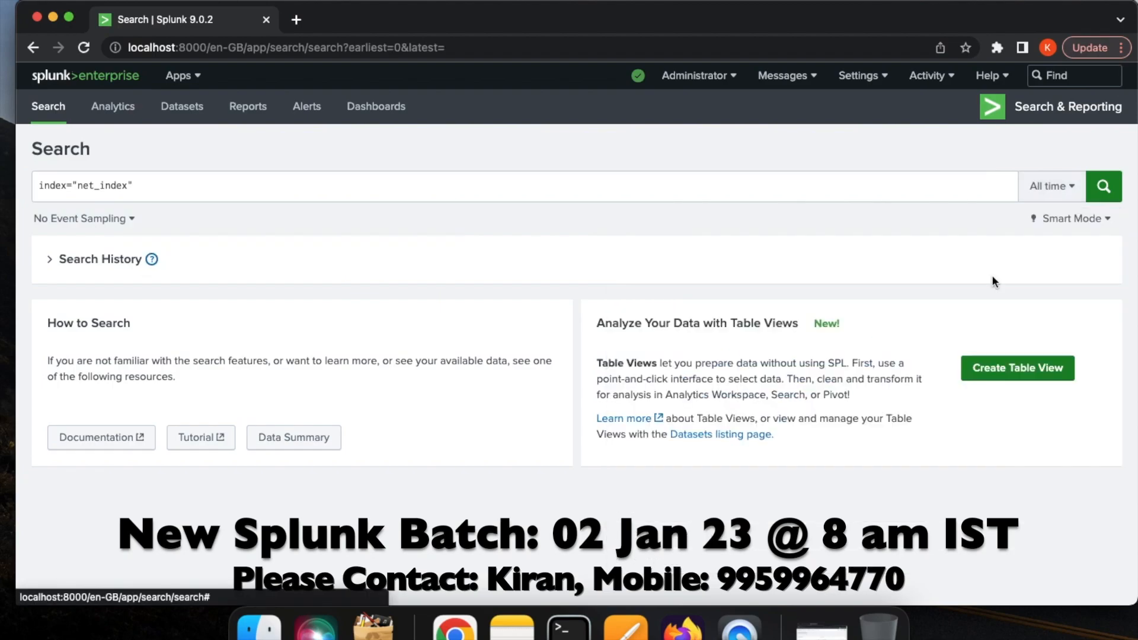
left_click(1105, 192)
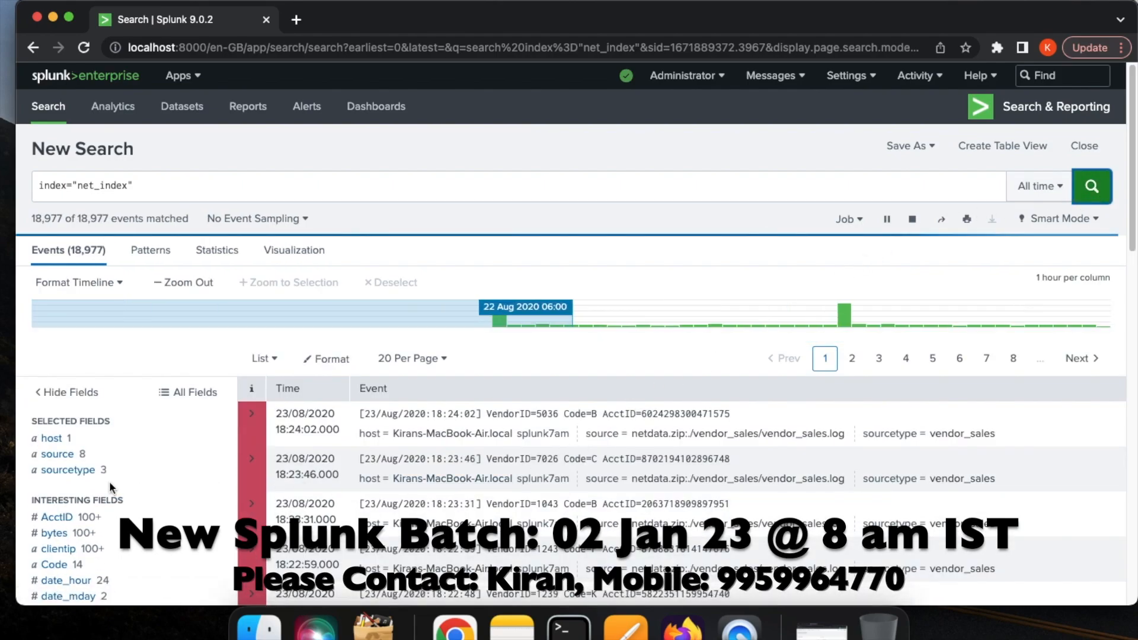
Review the sourcetype field's values, then add sourcetype="access_combined_wcookie" to the query and run it
left_click(77, 470)
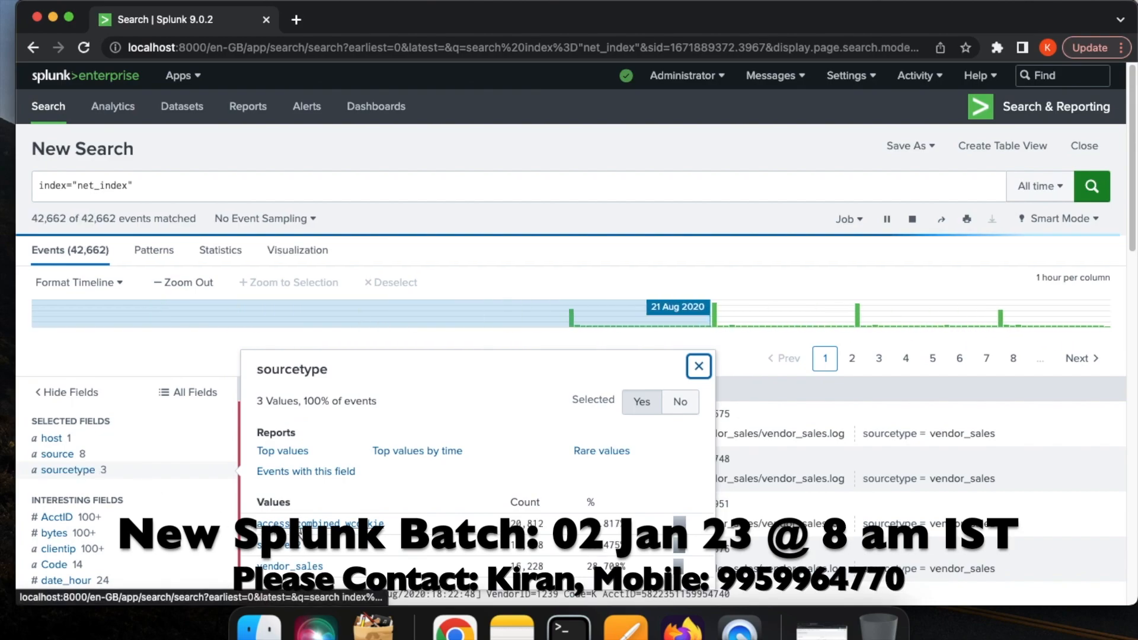
left_click(701, 367)
left_click(226, 186)
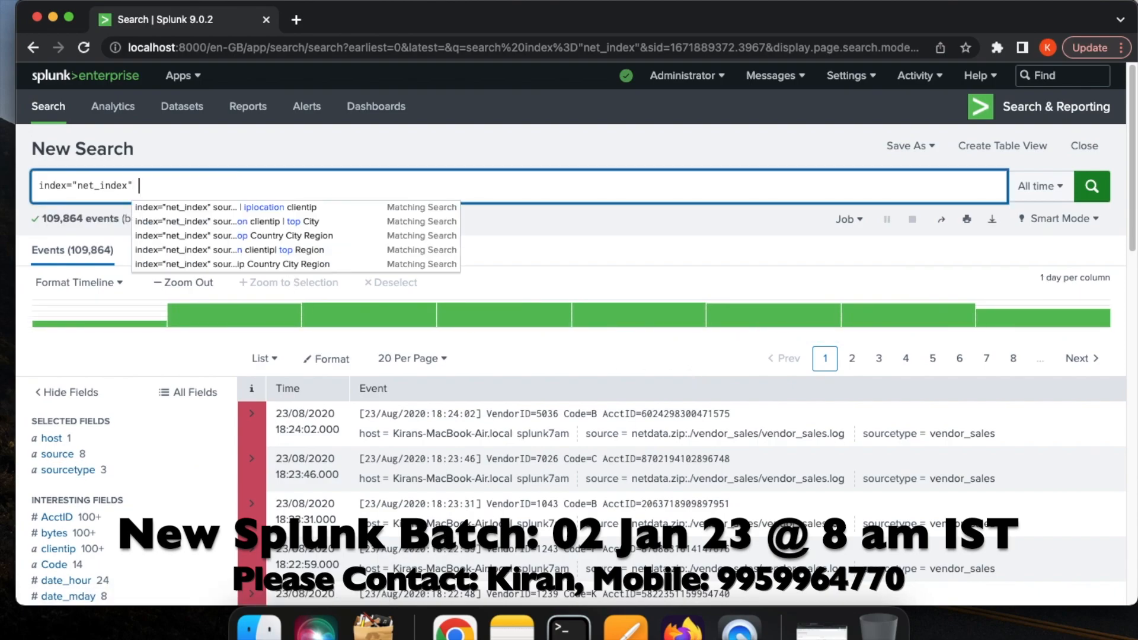
type("sourcet")
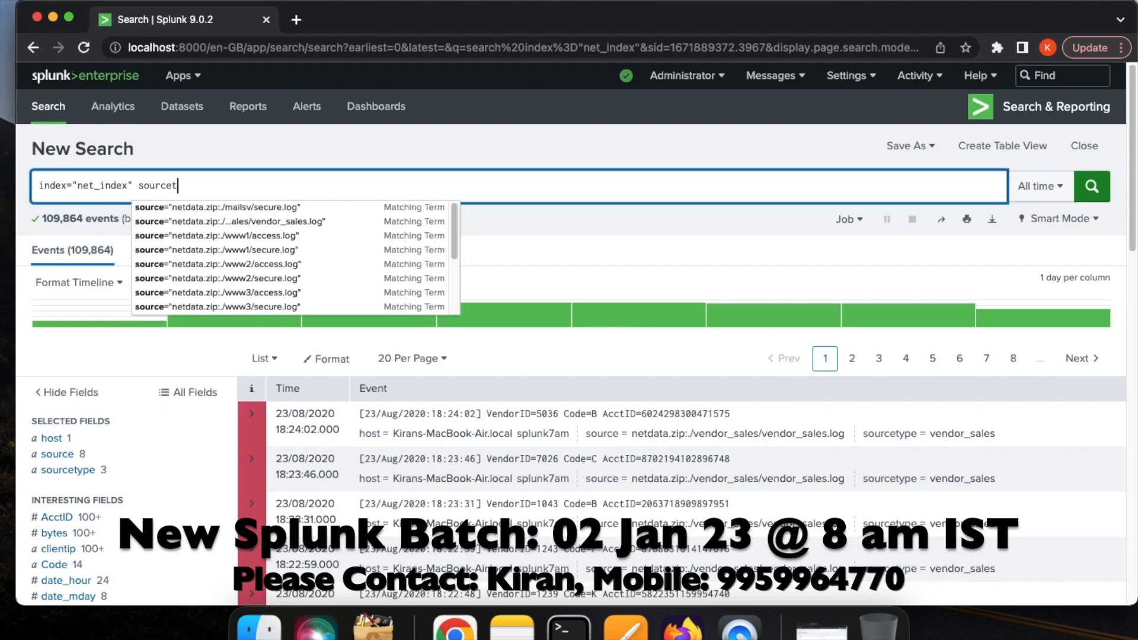
type("ype")
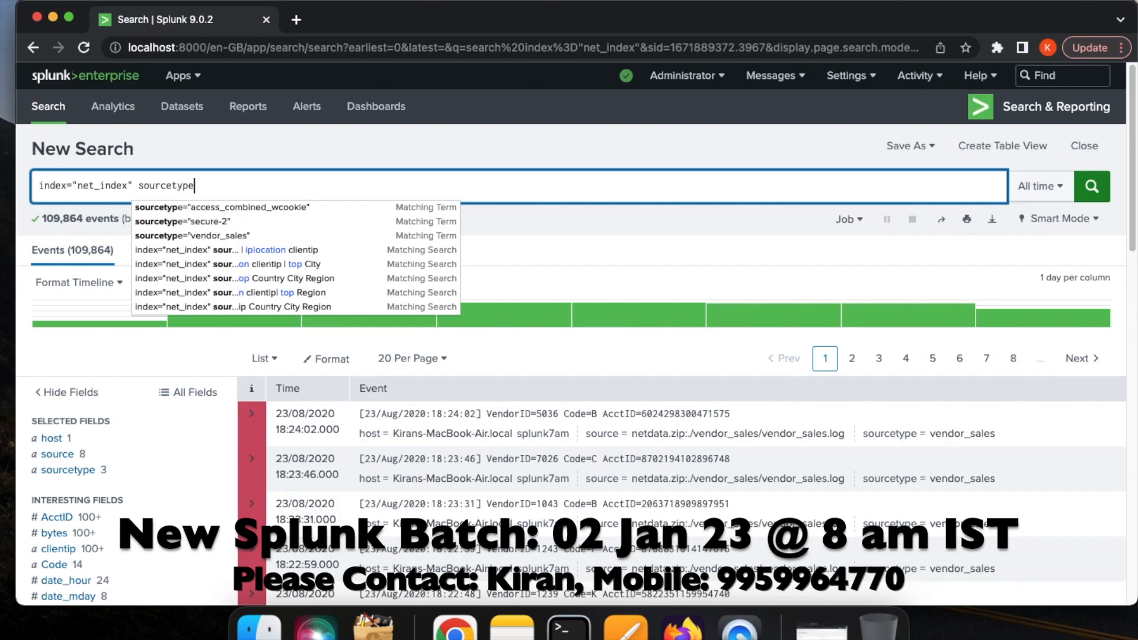
left_click(277, 209)
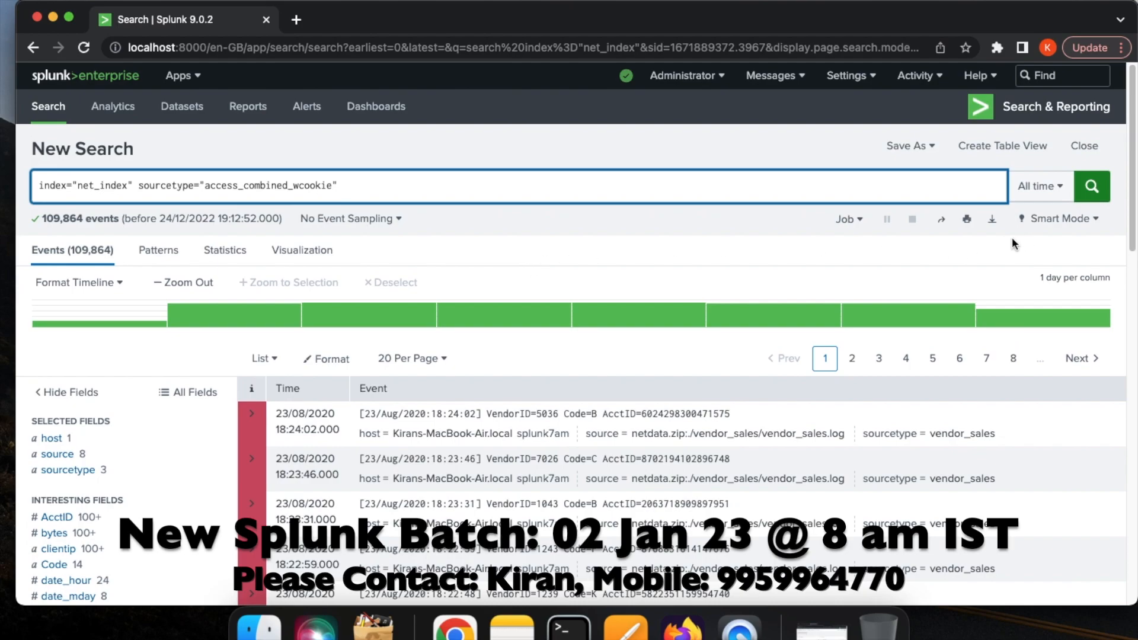
left_click(1089, 188)
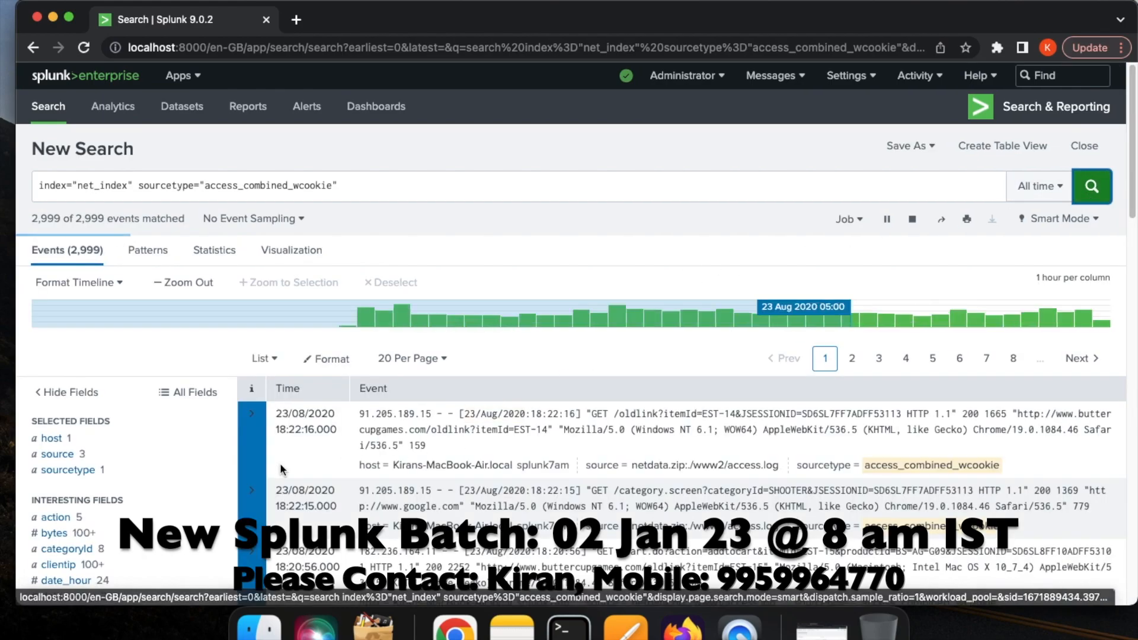
Look over the interesting fields and append a pipe with the iplocation command to the query
scroll(166, 502, "down", 2)
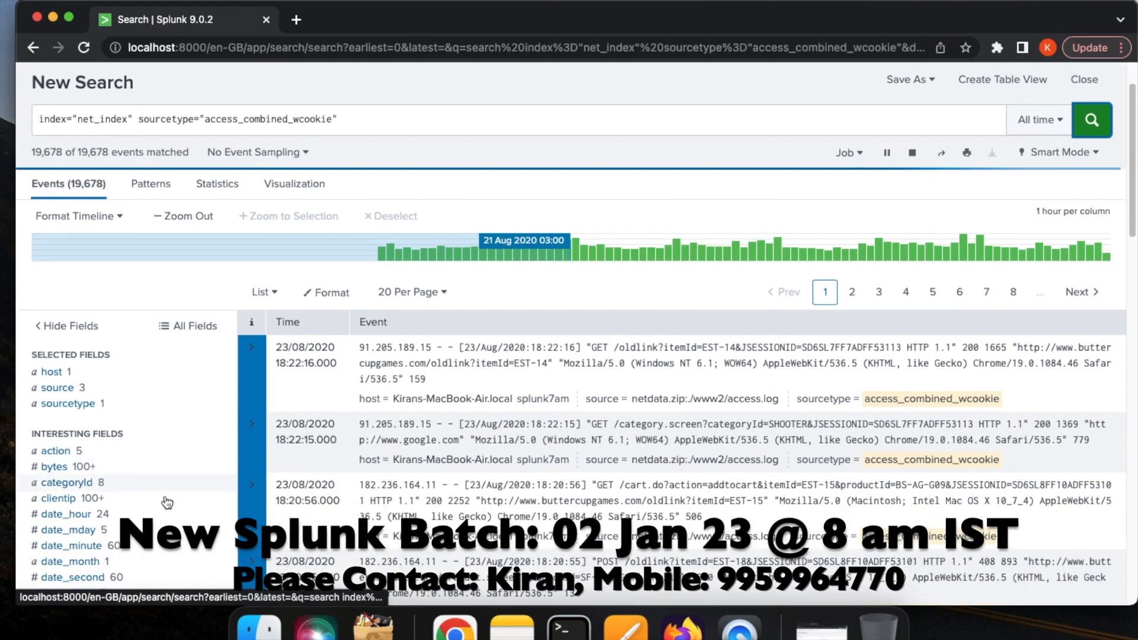
scroll(167, 502, "down", 1)
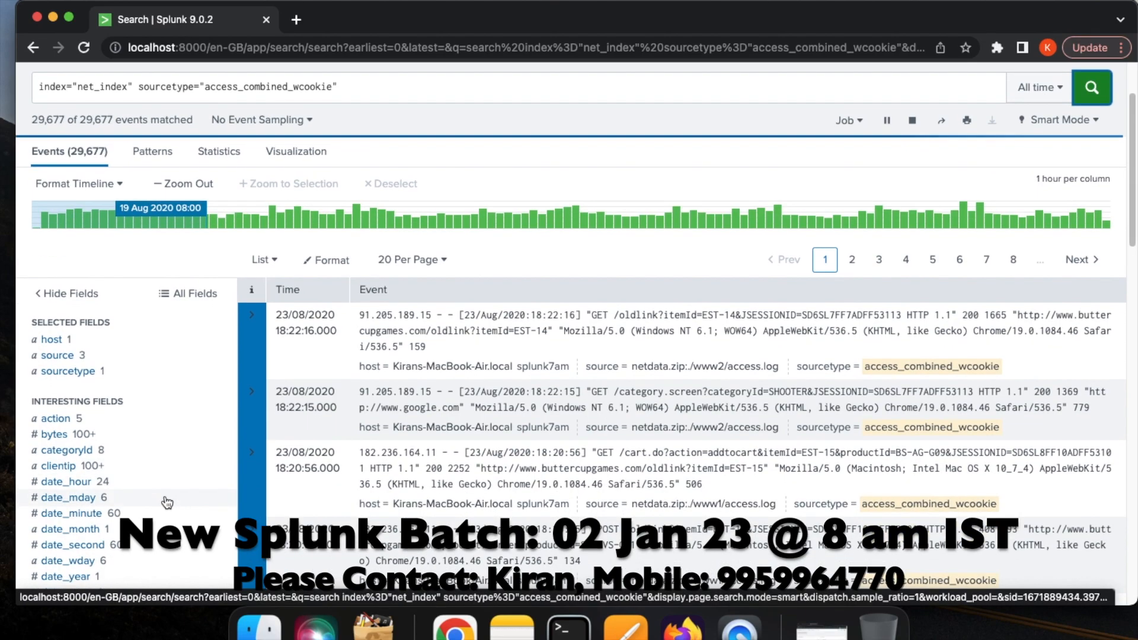
scroll(167, 502, "down", 3)
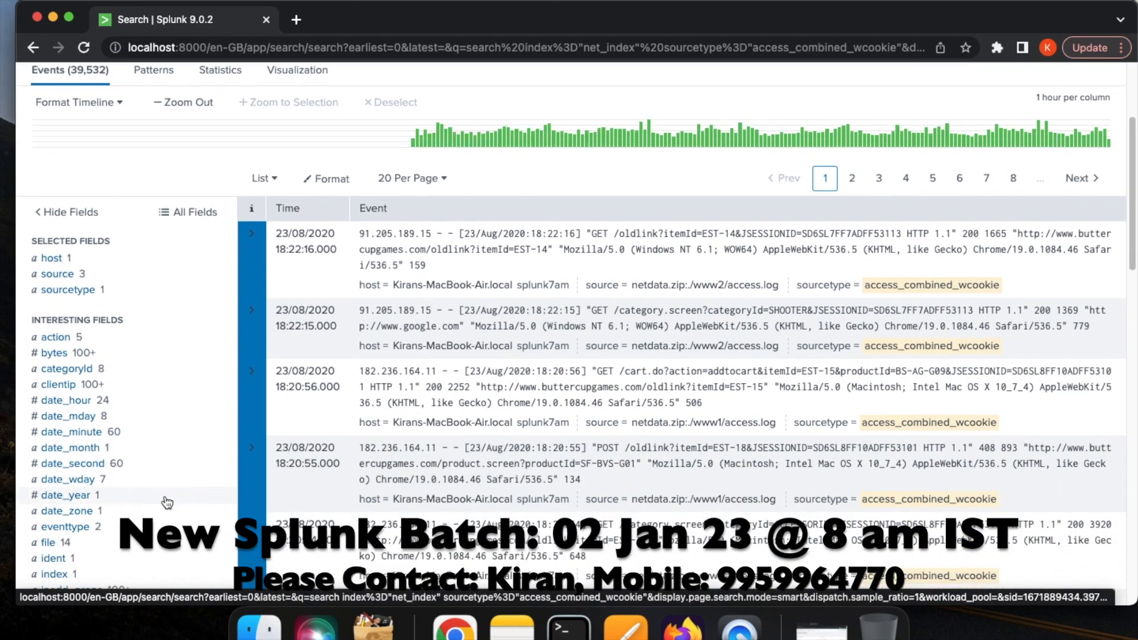
scroll(168, 502, "up", 6)
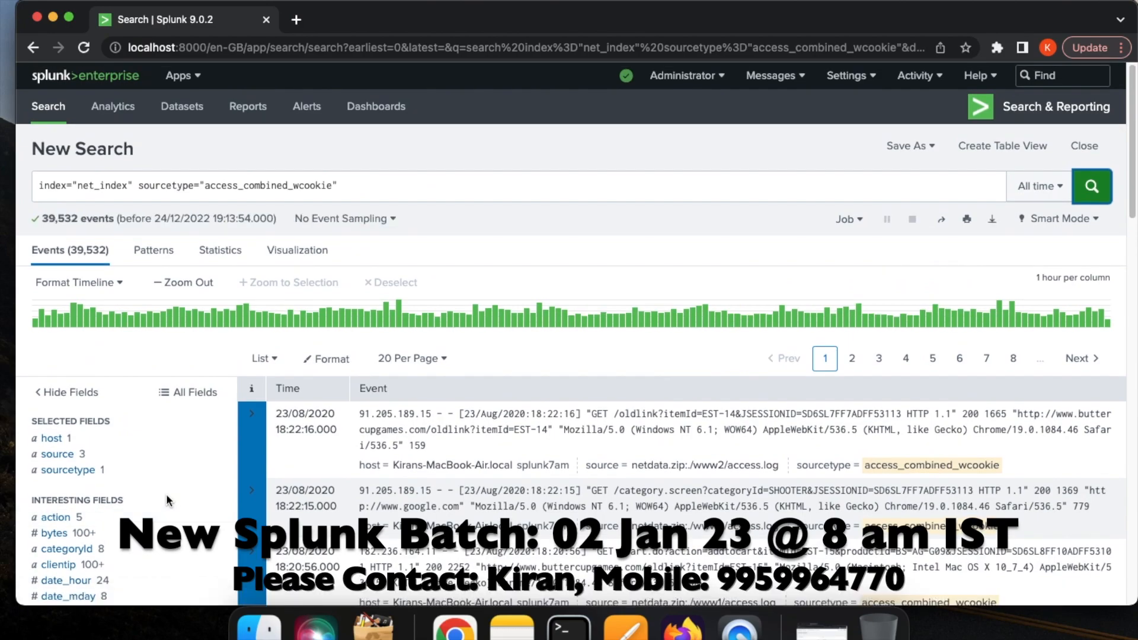
left_click(374, 186)
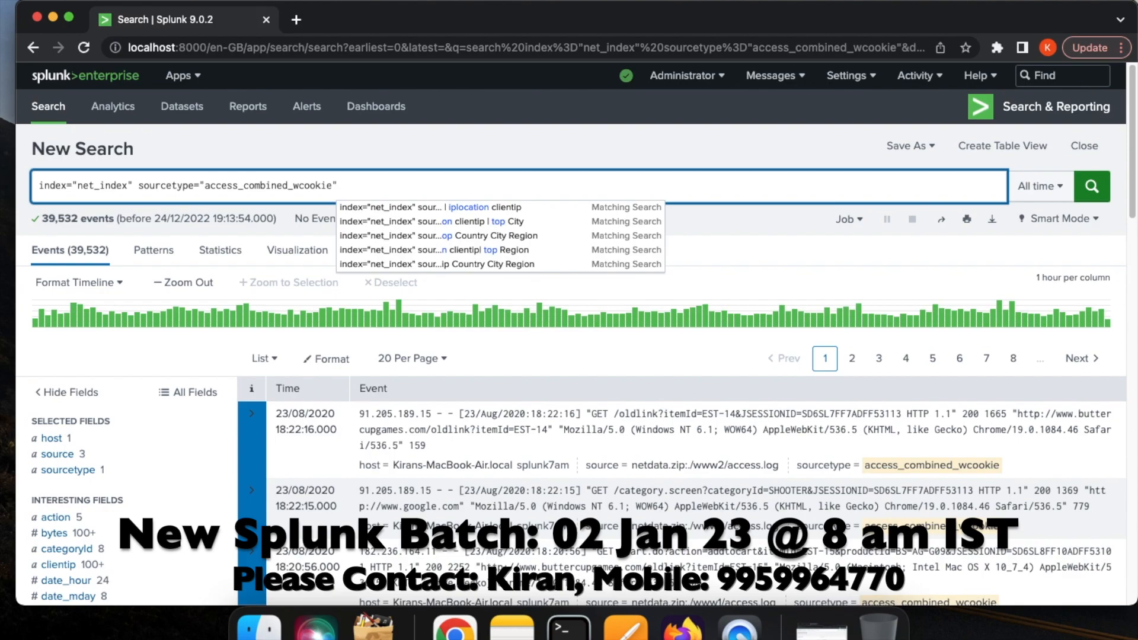
type("| lo")
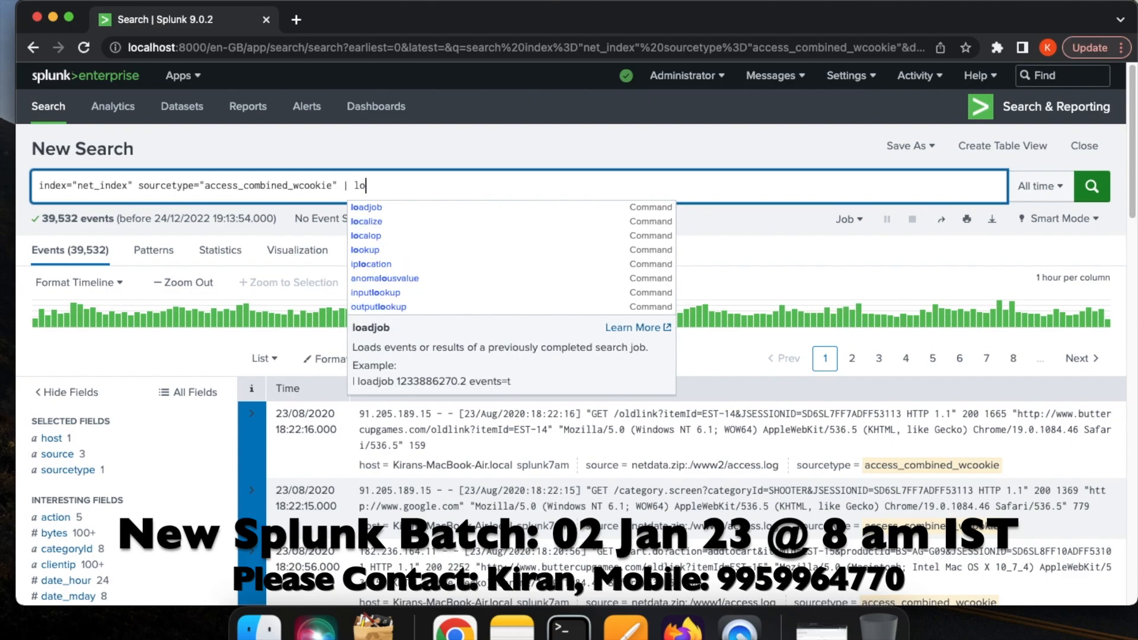
key("BackSpace")
key("BackSpace")
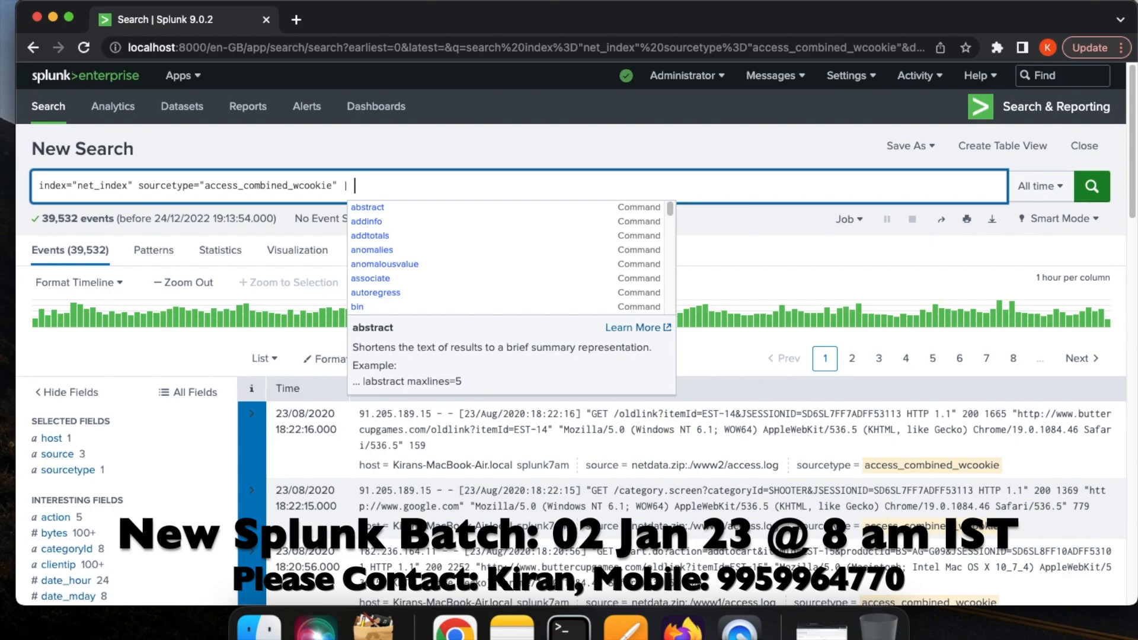
type("iploca")
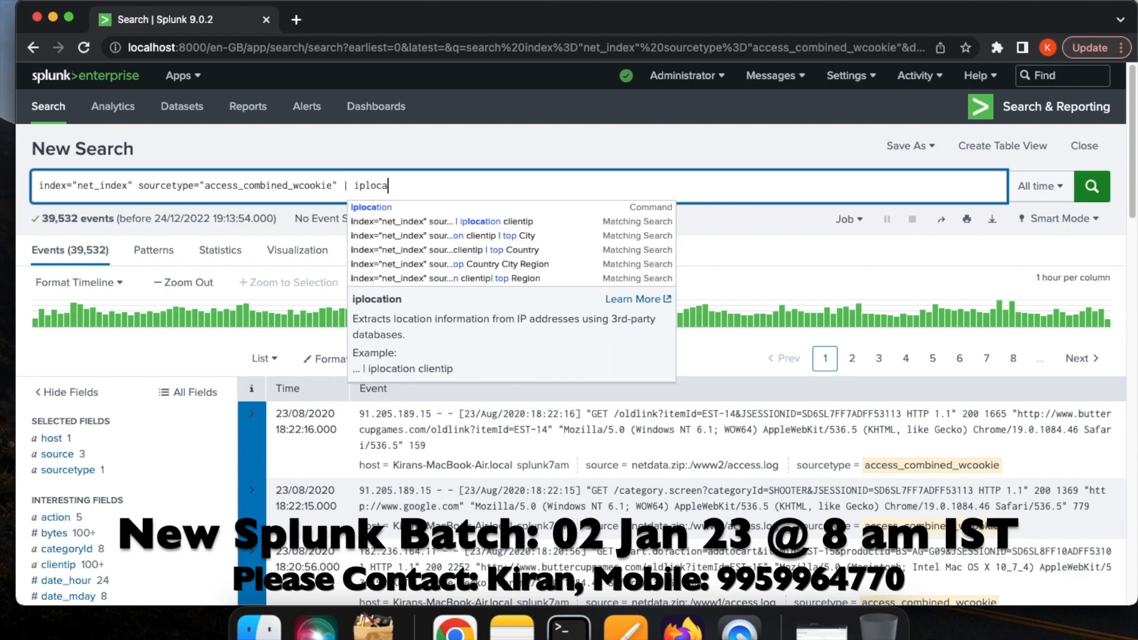
type("tion")
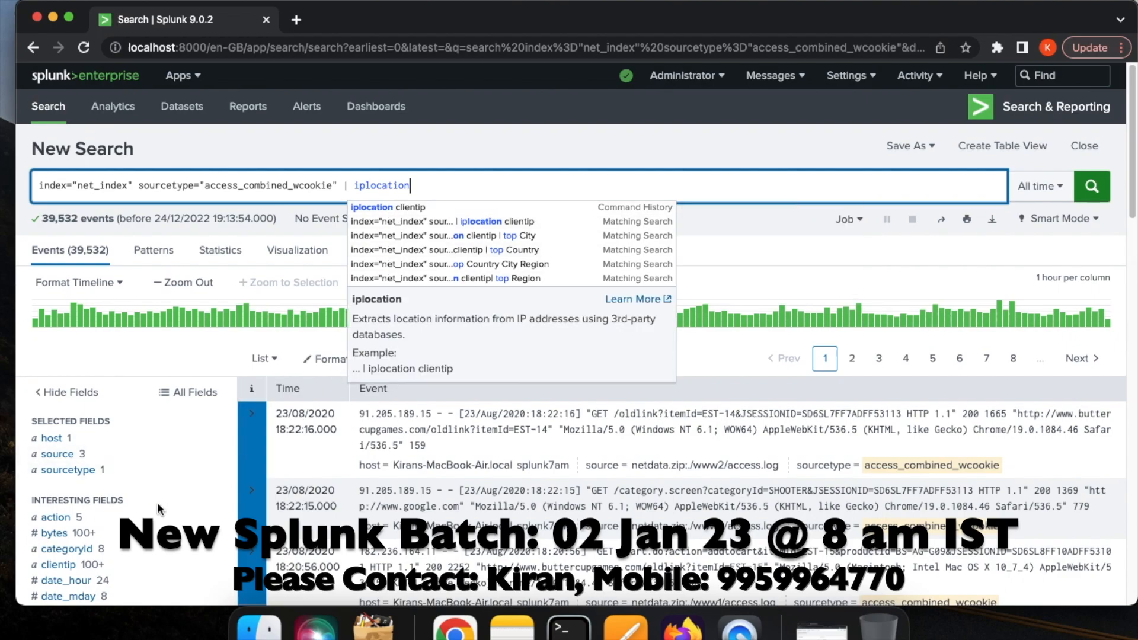
Give the iplocation command the clientip field as its argument and run the search
scroll(161, 509, "down", 1)
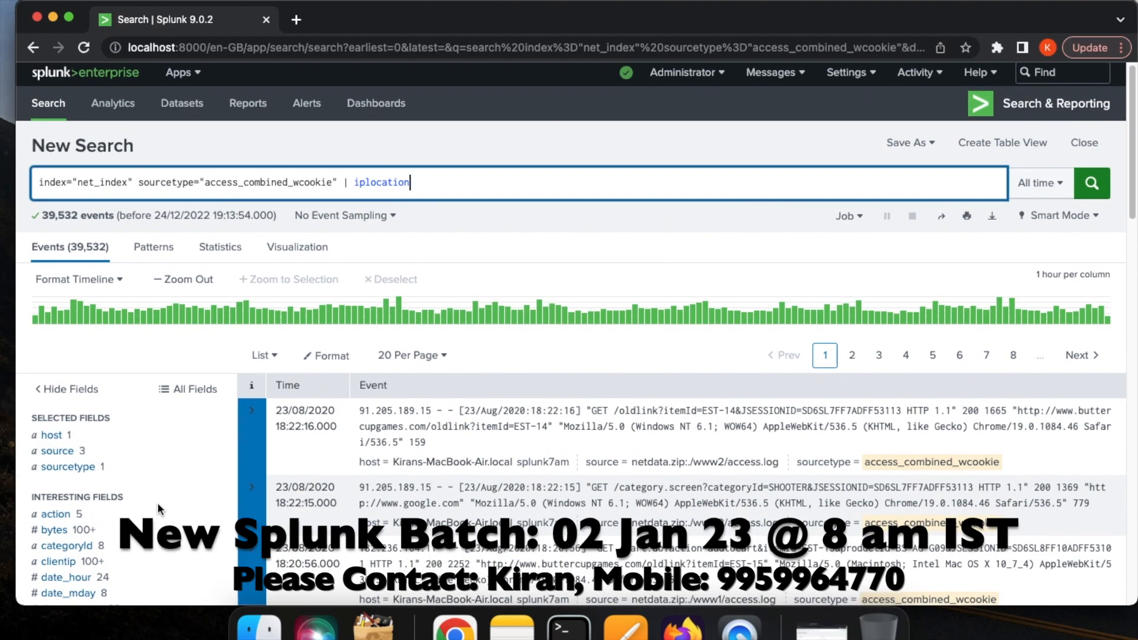
scroll(160, 511, "down", 1)
scroll(161, 511, "down", 1)
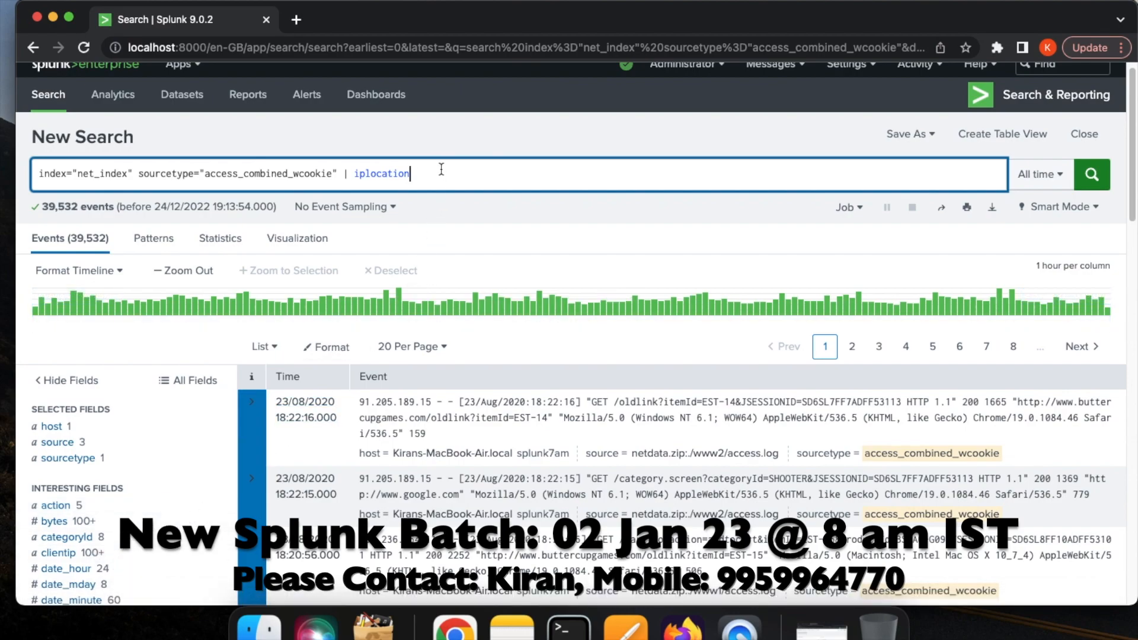
type("c")
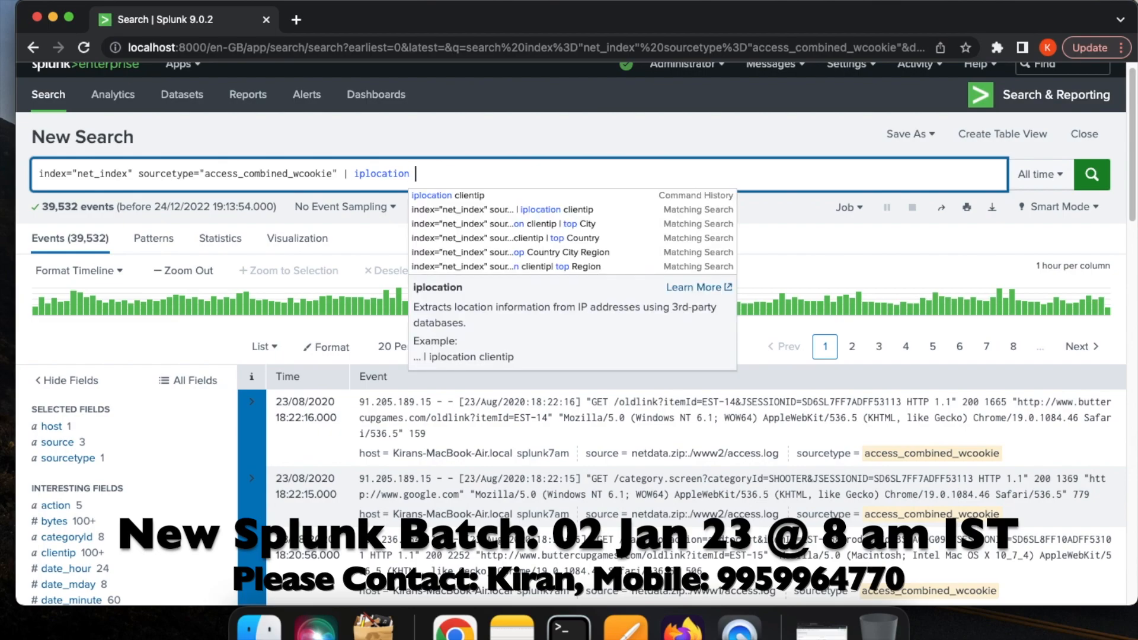
type("lien")
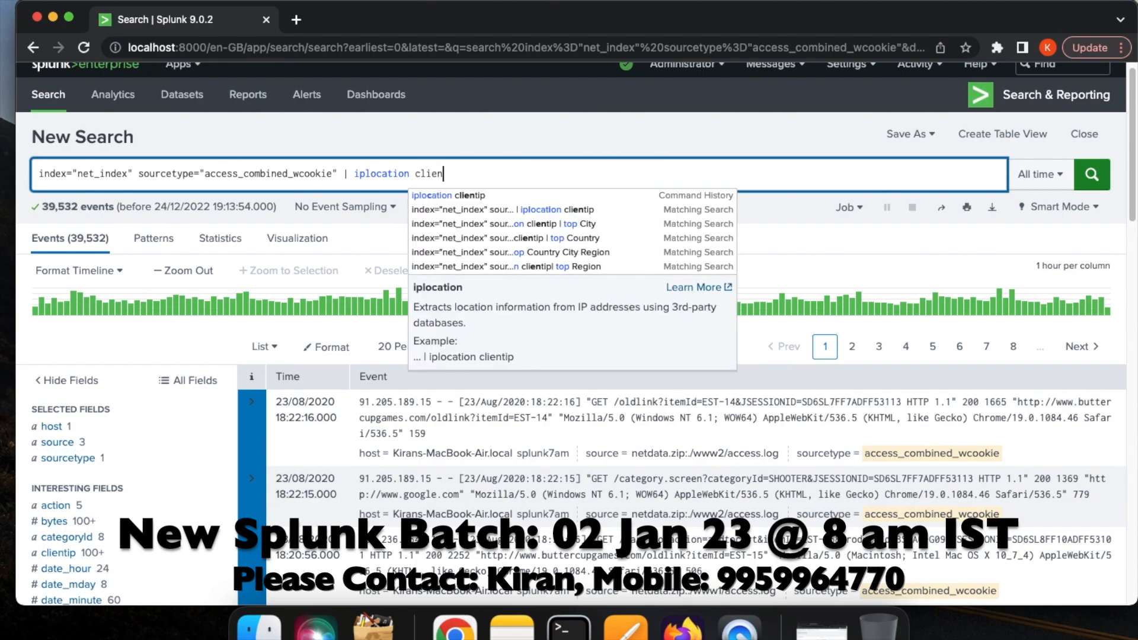
type("tip")
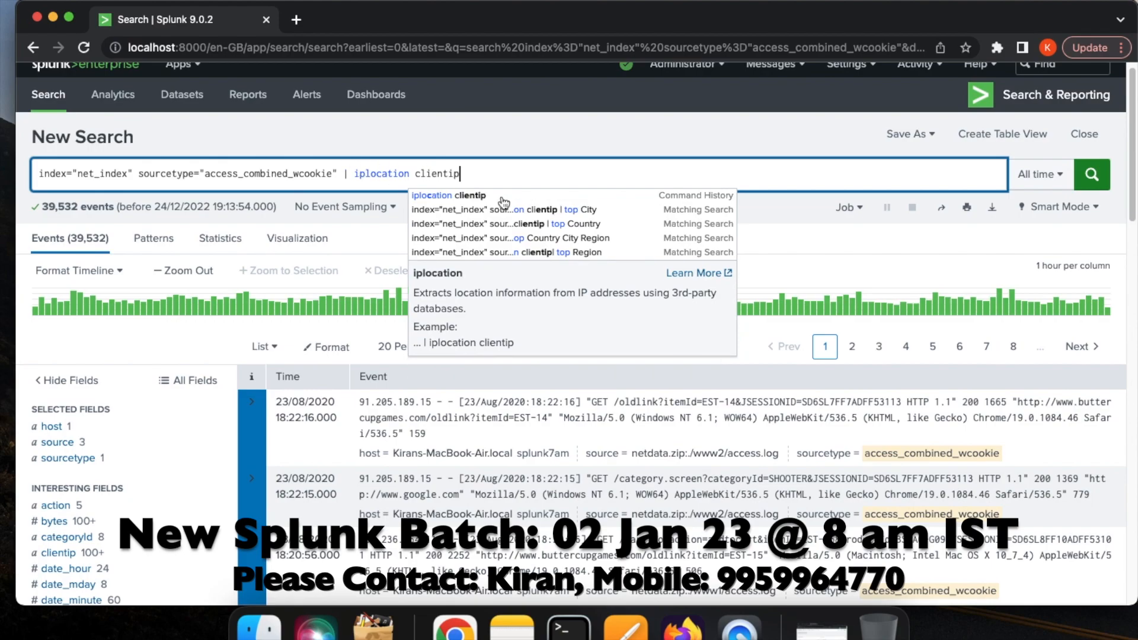
left_click(1091, 176)
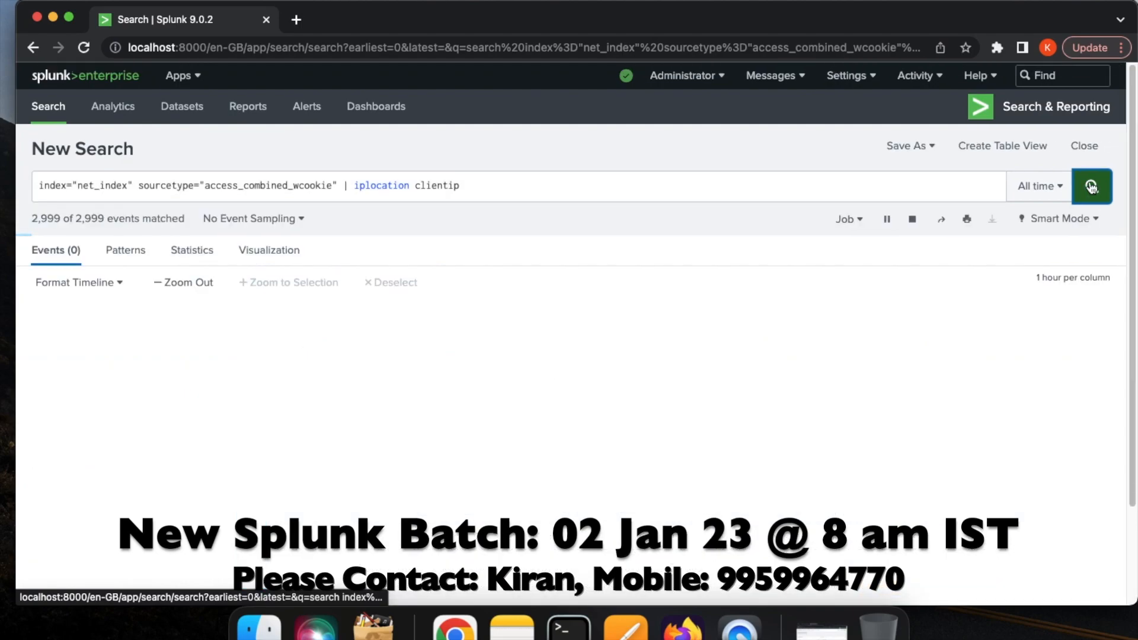
Open the list of all extracted fields and filter it by "city", then by "coun"
scroll(89, 540, "down", 1)
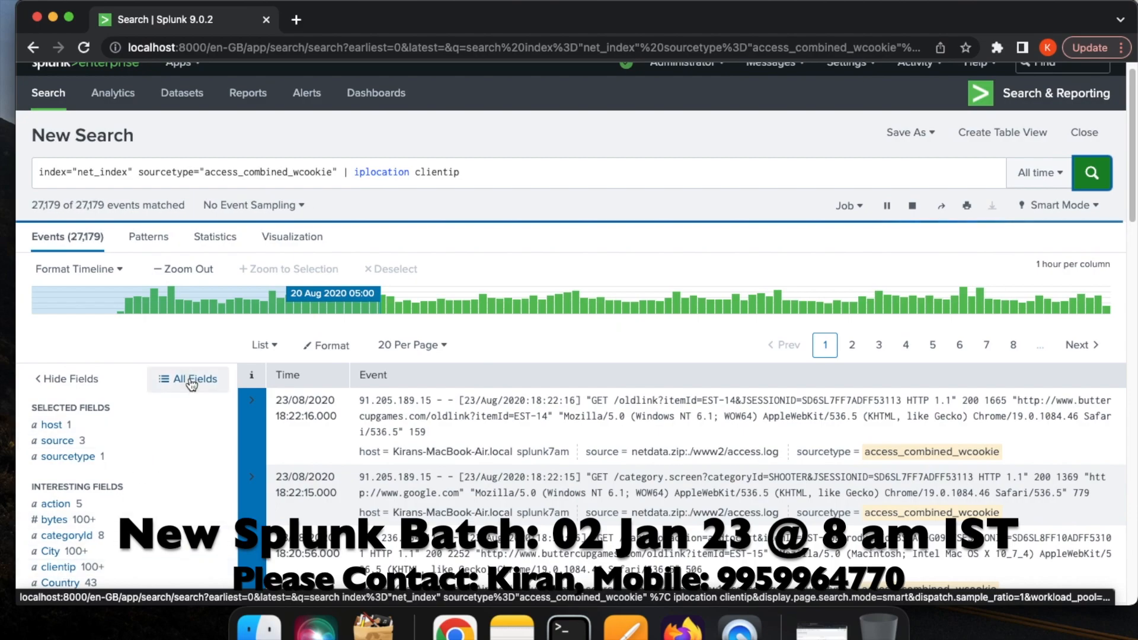
left_click(190, 378)
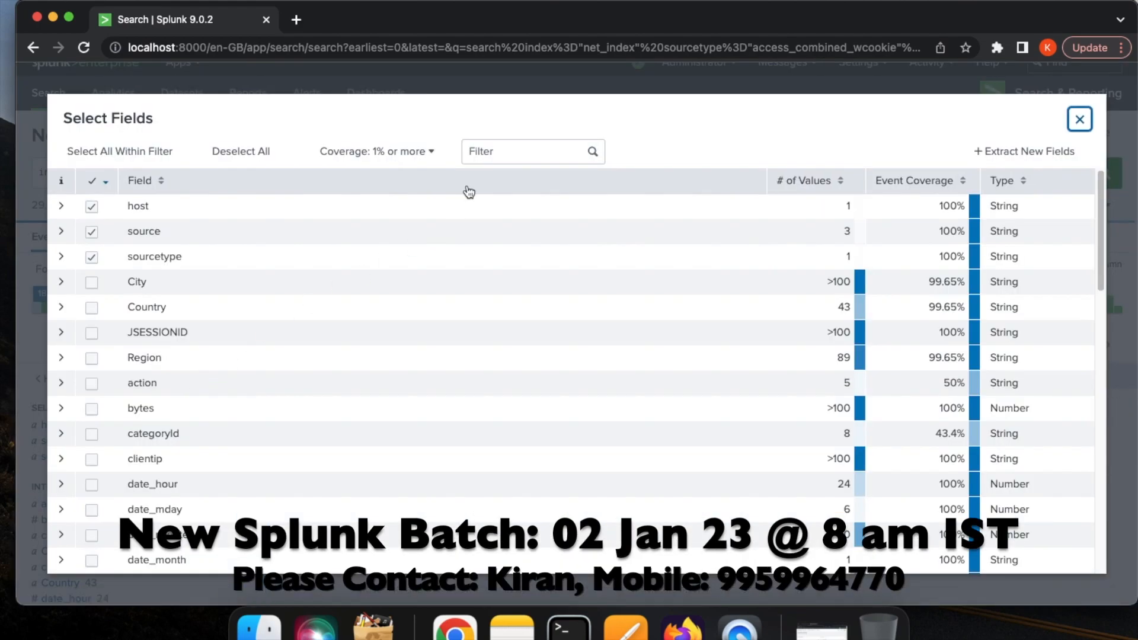
left_click(503, 148)
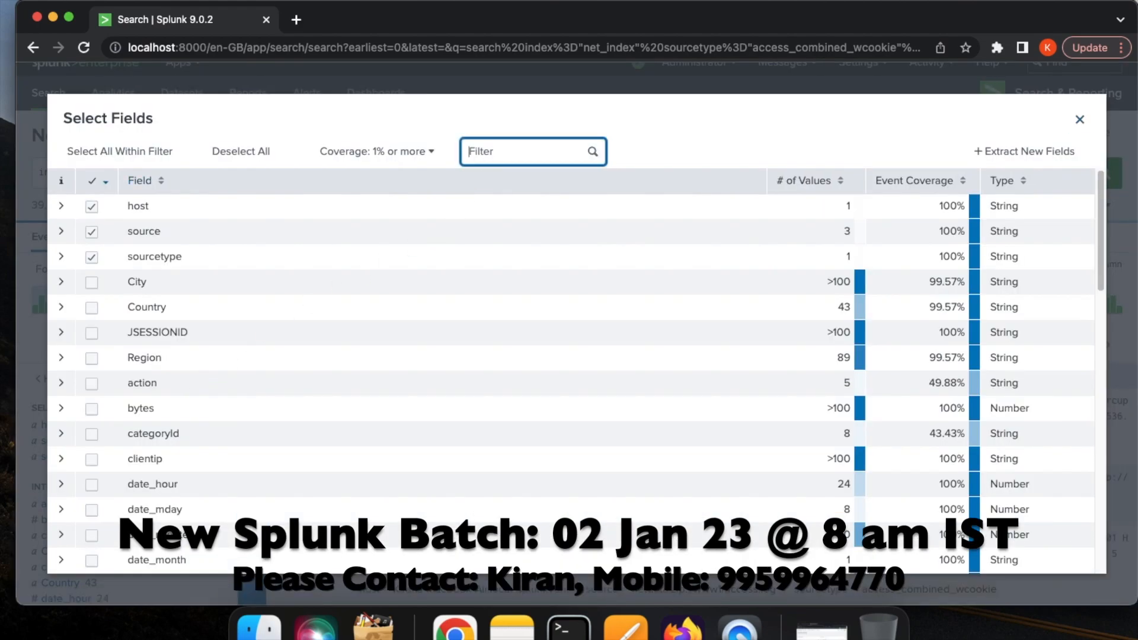
type("city")
key("BackSpace")
key("BackSpace")
key("BackSpace")
key("BackSpace")
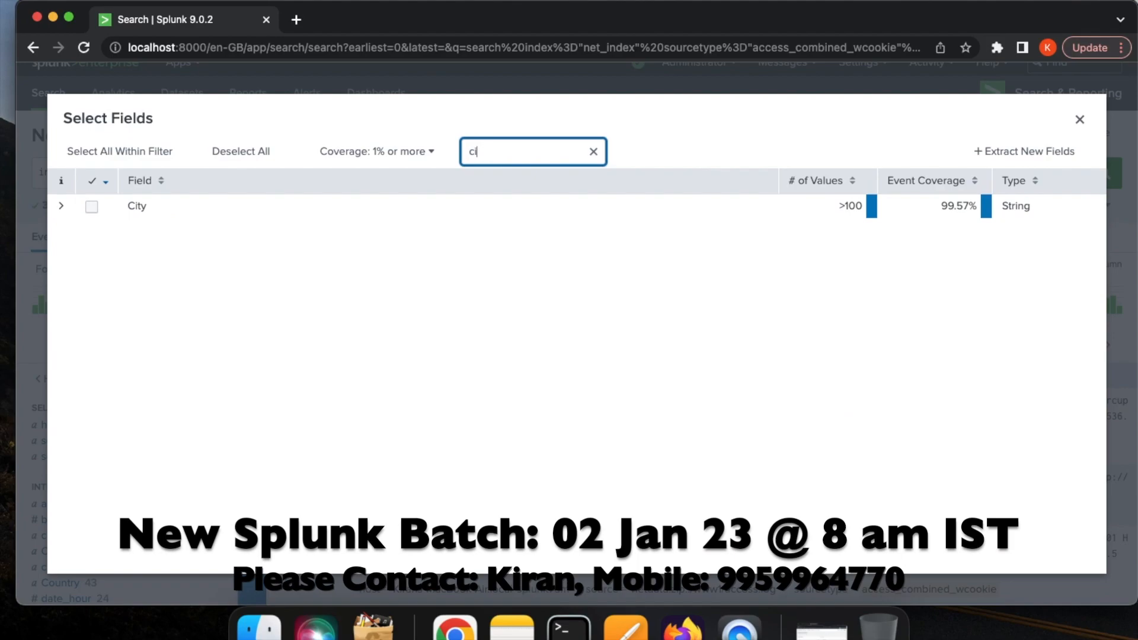
type("coun")
key("BackSpace")
key("BackSpace")
key("BackSpace")
key("BackSpace")
Filter the field list by "region", "lat" and "lon" in turn, then close the list
type("re")
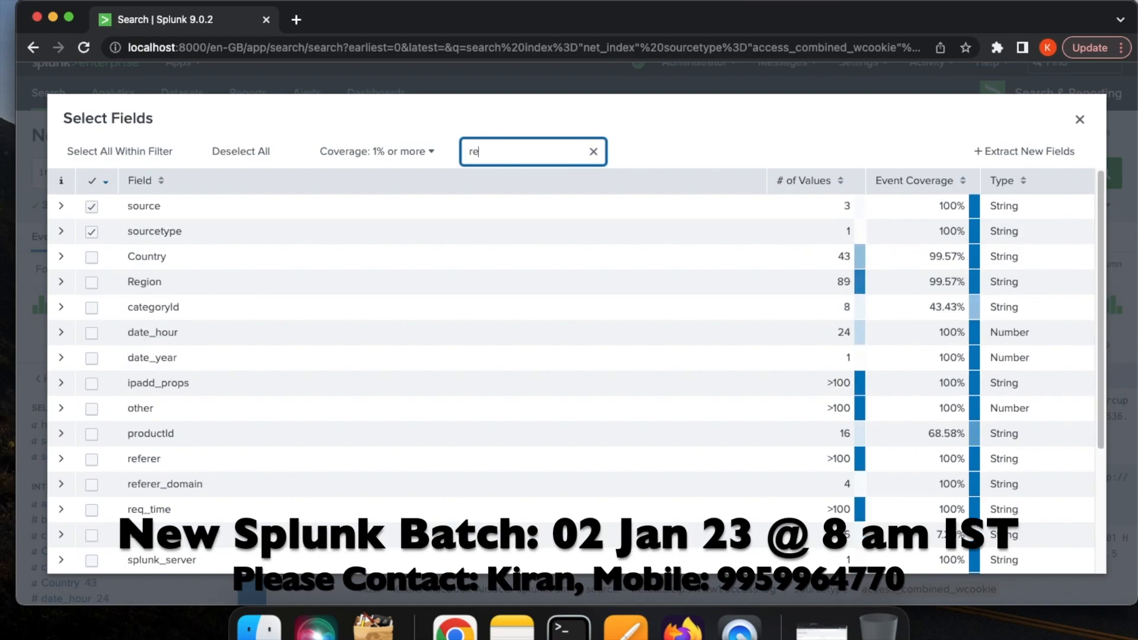
type("gion")
key("BackSpace")
key("BackSpace")
key("BackSpace")
key("BackSpace")
key("BackSpace")
type("lat")
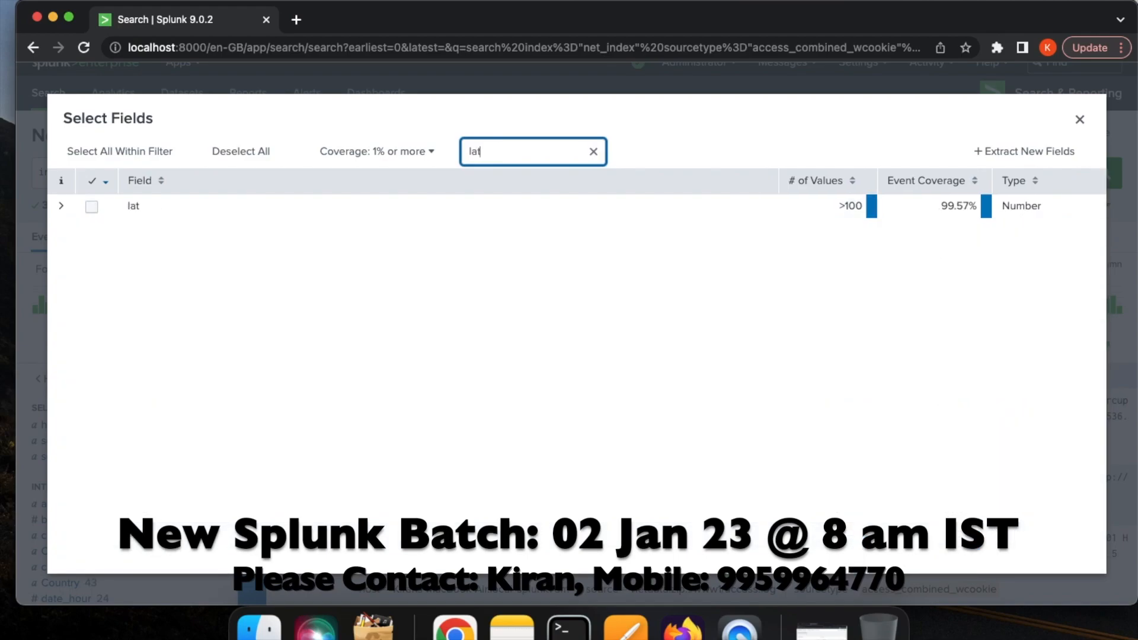
key("BackSpace")
key("BackSpace")
key("BackSpace")
type("lon")
left_click(1081, 126)
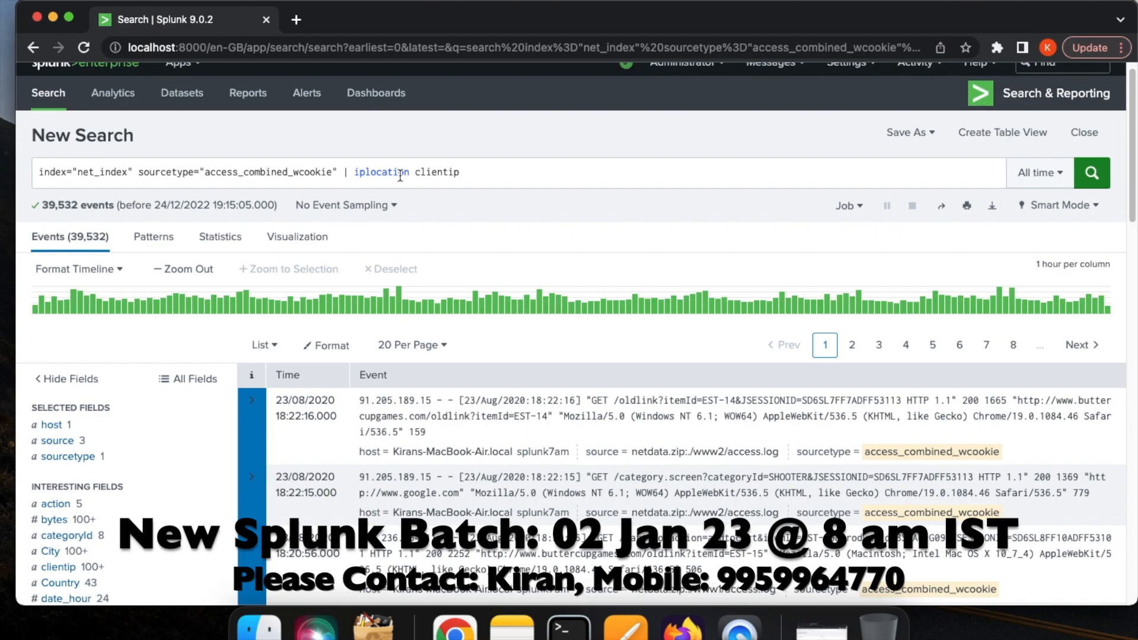
Append "| top Country" to the iplocation query and run the search
left_click(483, 174)
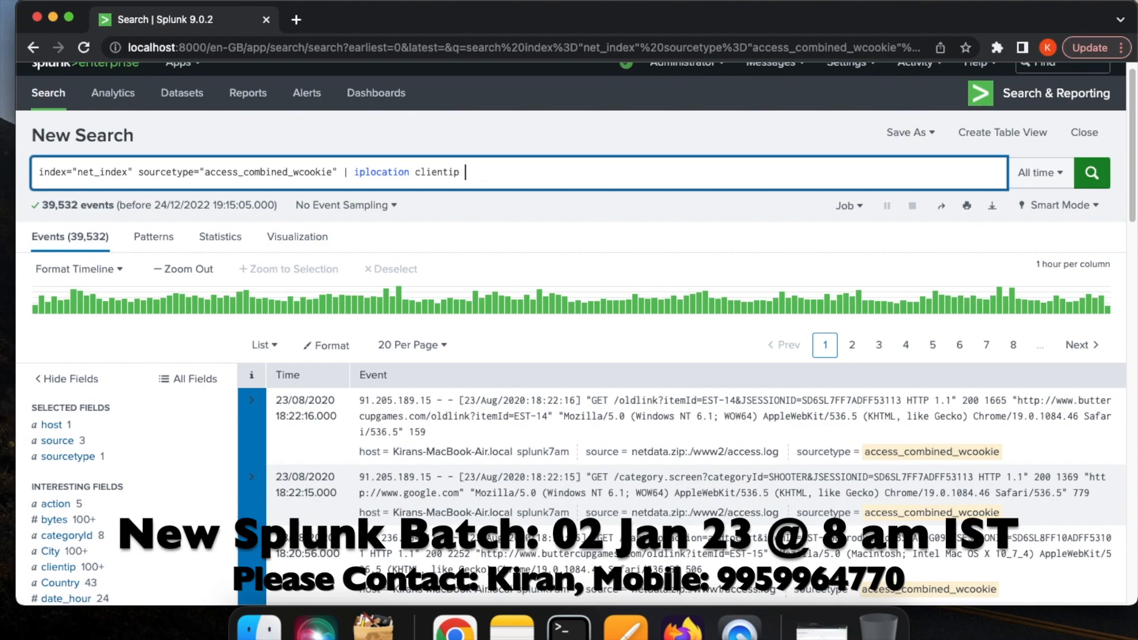
type("| ")
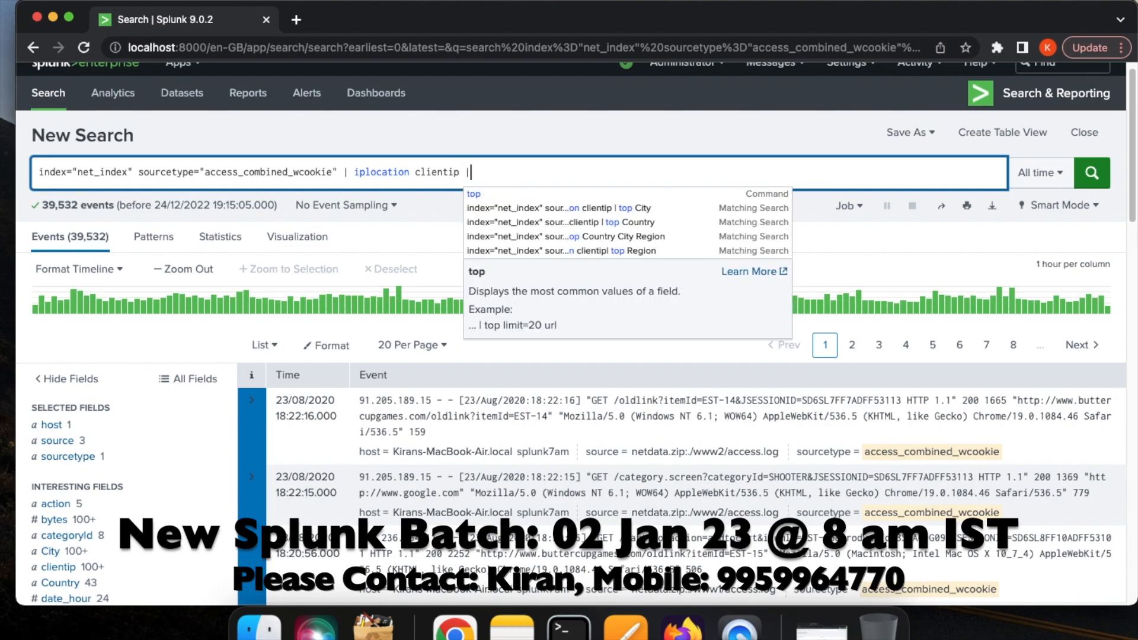
type("to")
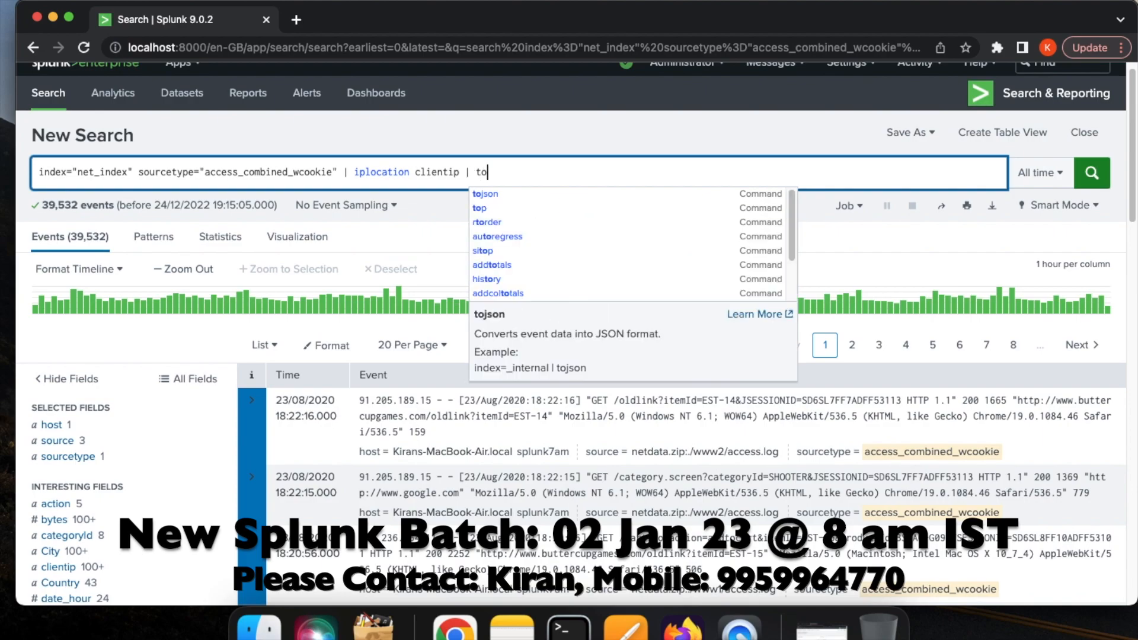
type("p Countr")
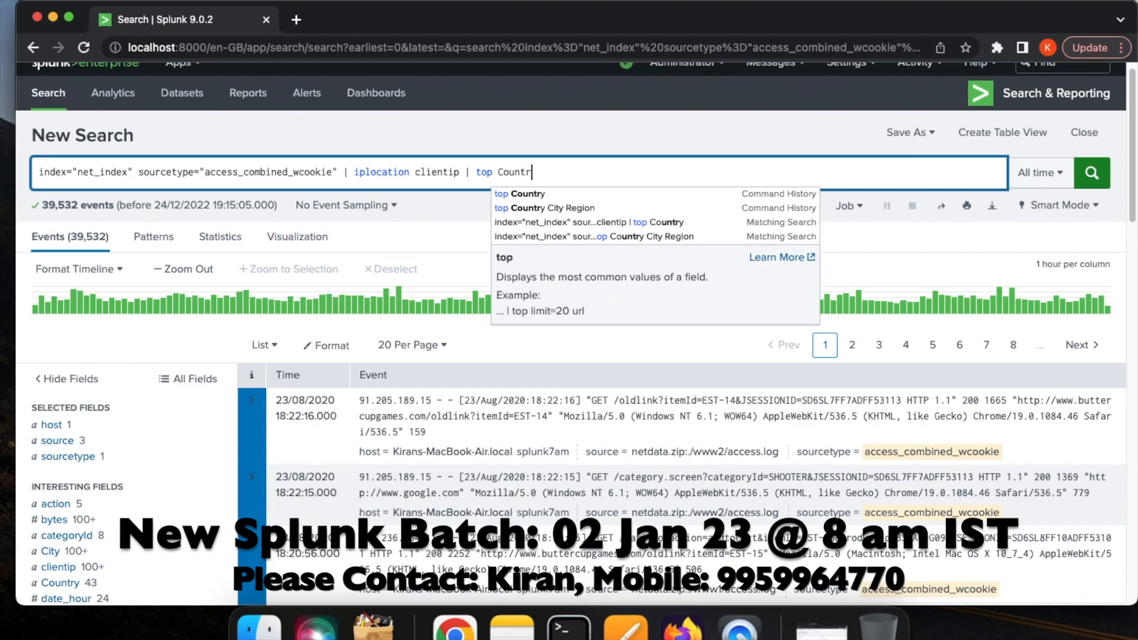
type("y")
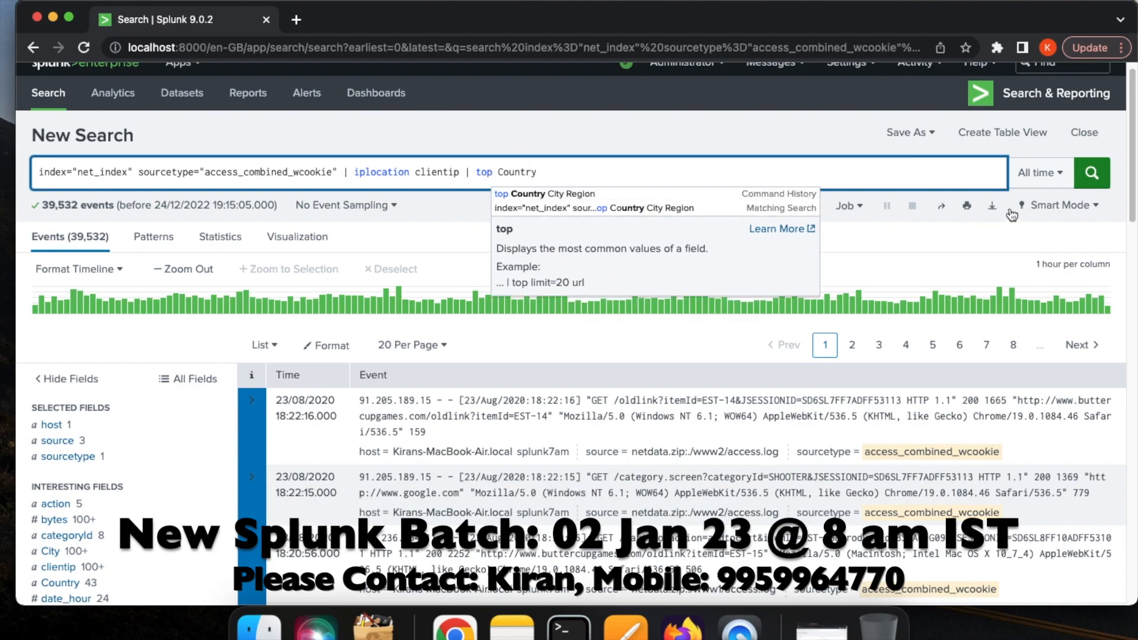
left_click(1092, 187)
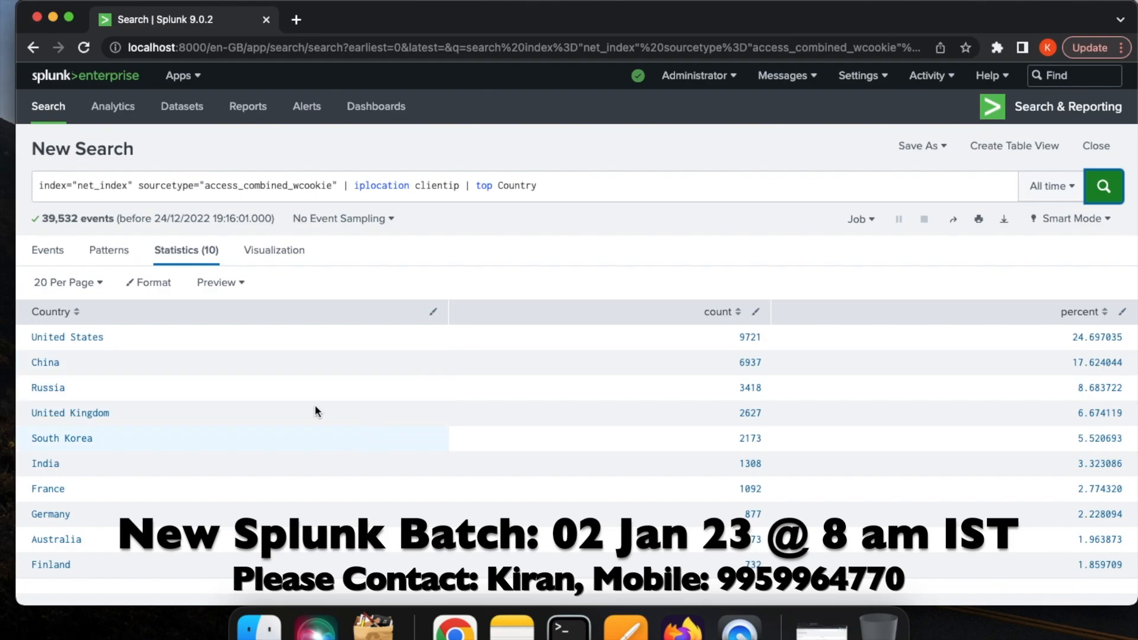
Visualize the top countries result as a column chart
left_click(279, 254)
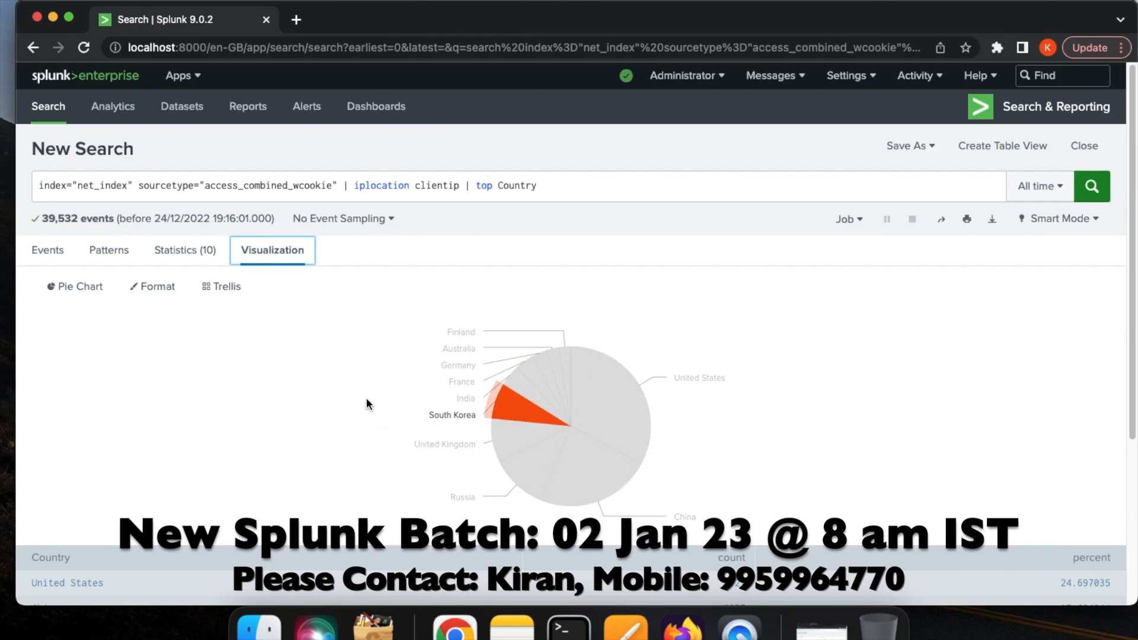
left_click(91, 292)
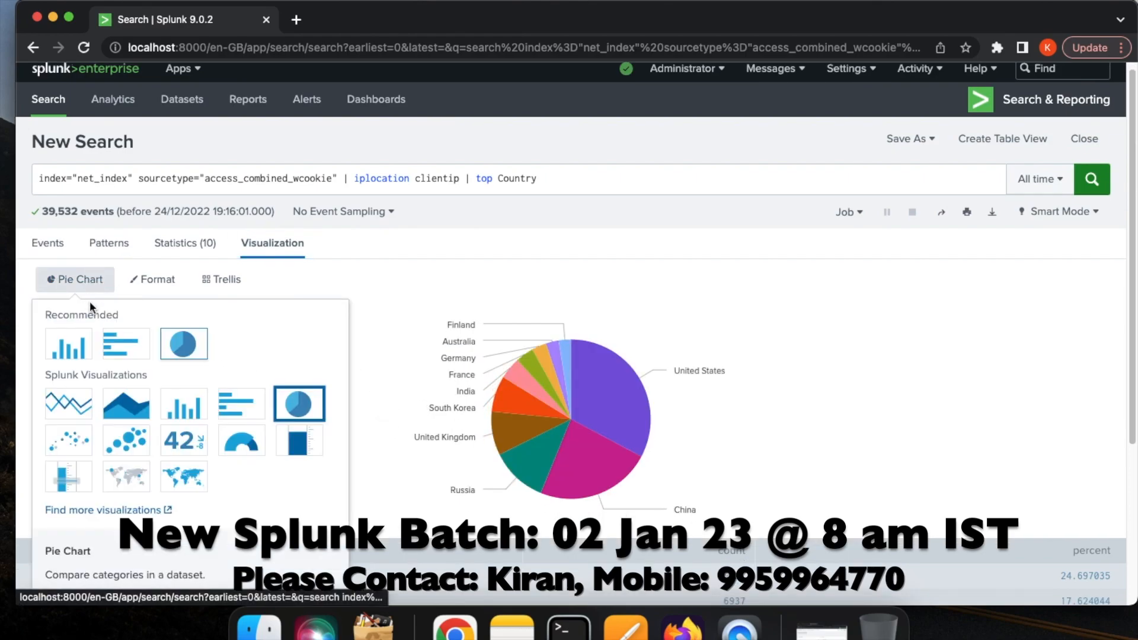
left_click(60, 356)
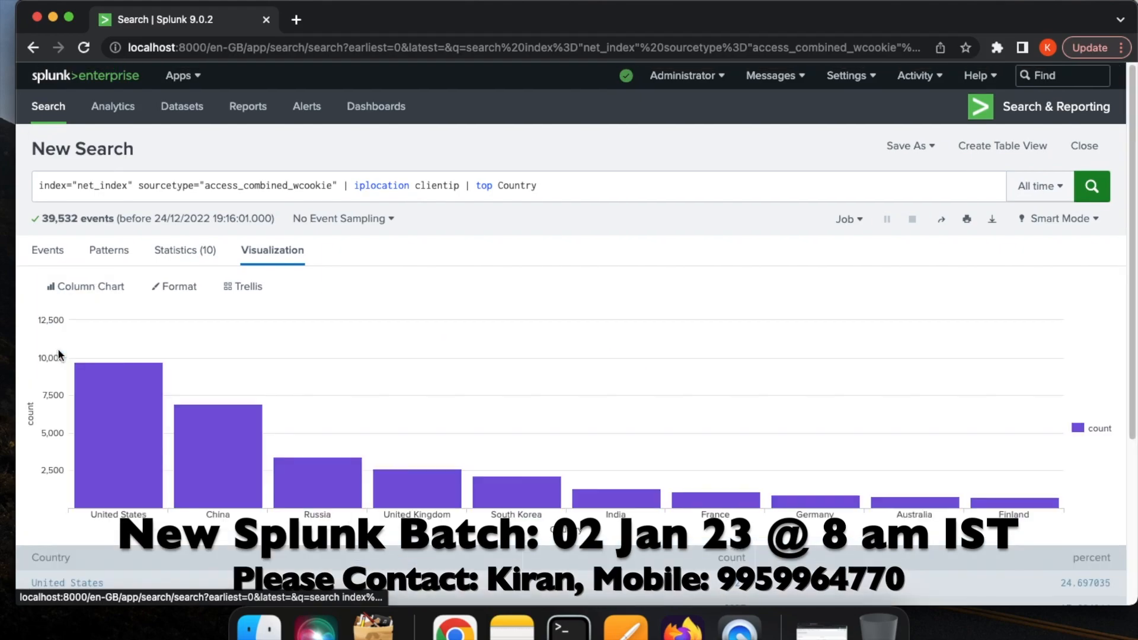
mouse_move(211, 432)
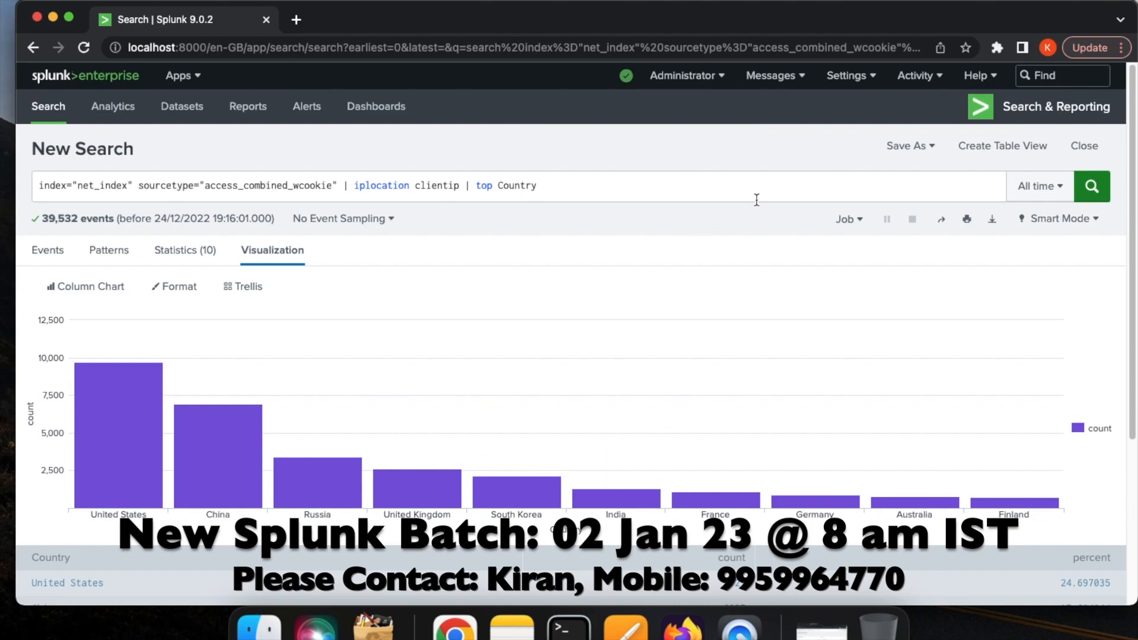
Start saving the chart to a new dashboard titled "Geolocation Dashboard" with the description "A Dashboard based on Geolocations Count"
left_click(907, 155)
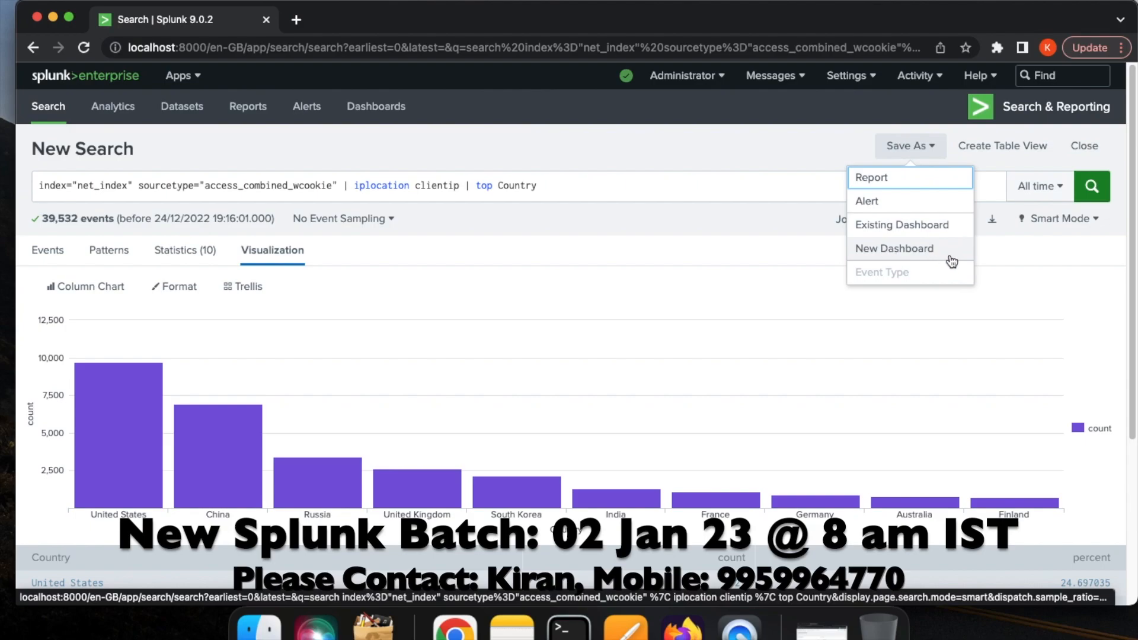
left_click(898, 249)
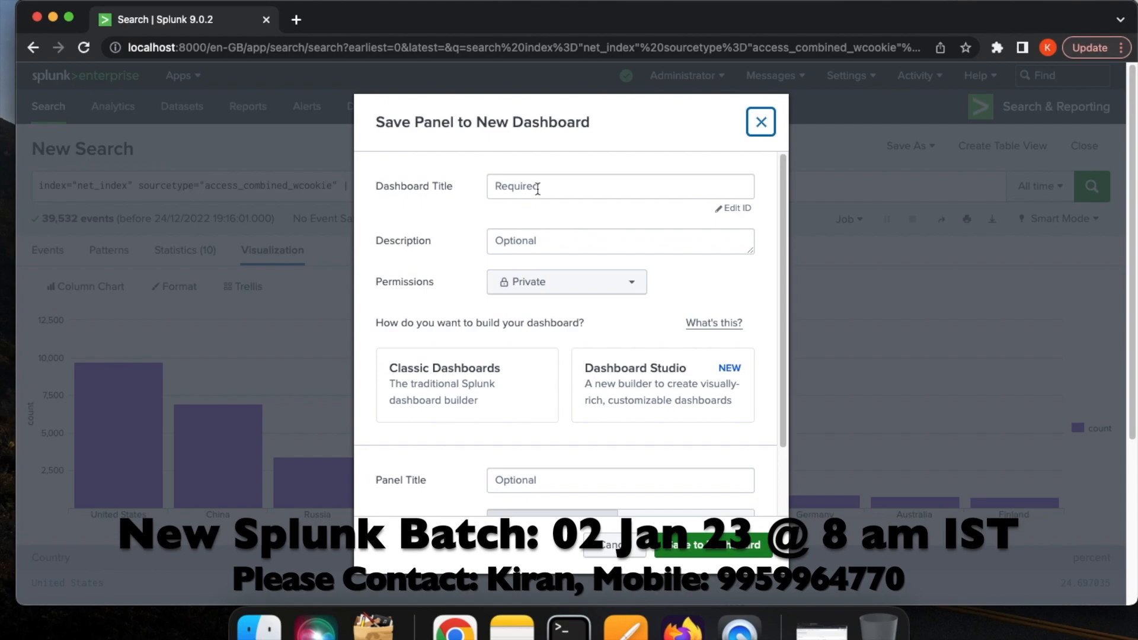
left_click(532, 188)
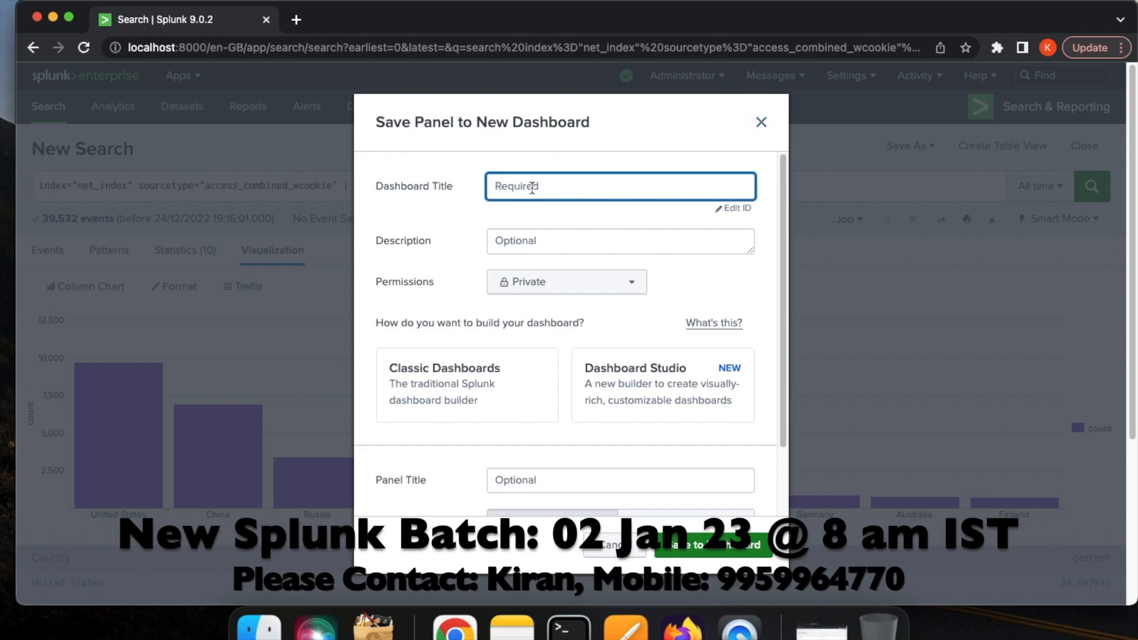
type("Geolocation Dashboard")
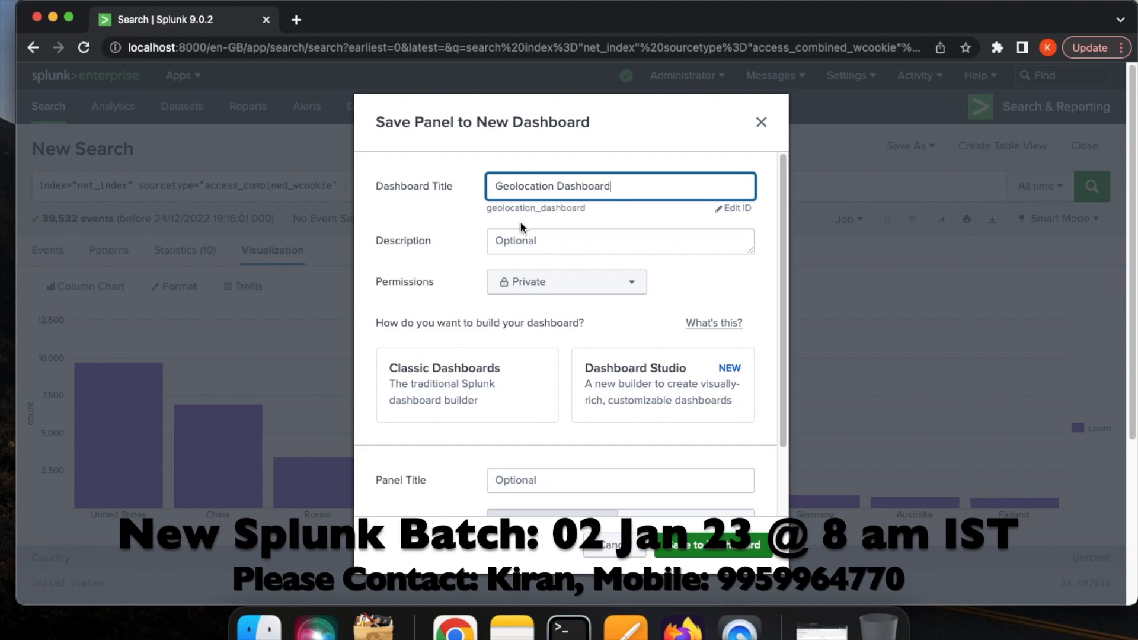
left_click(517, 242)
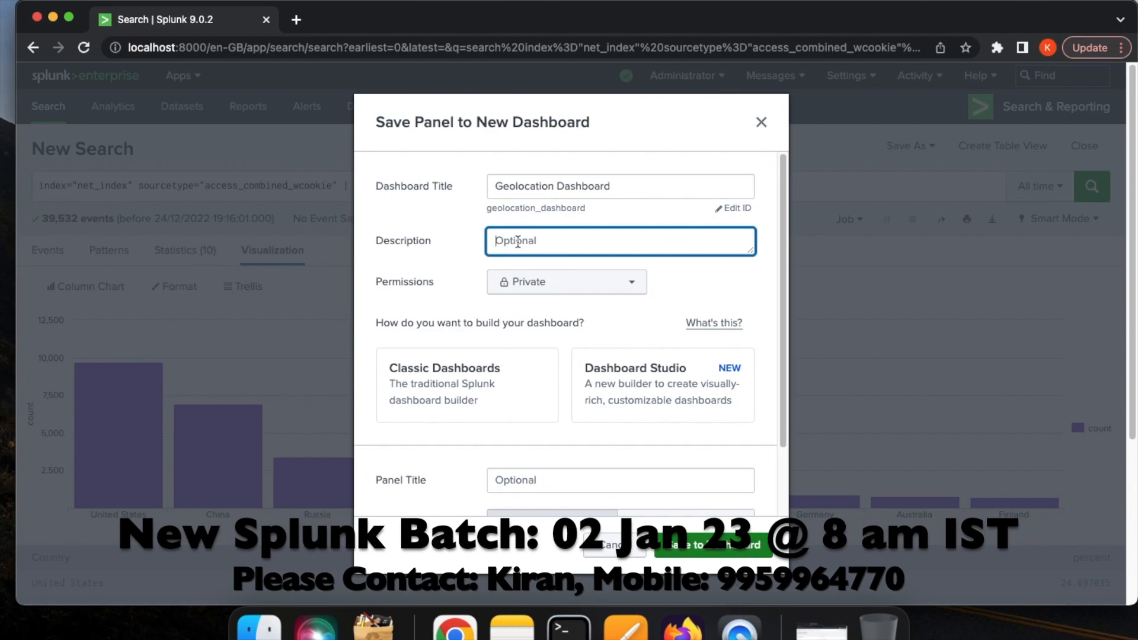
type("A Dashboard based on")
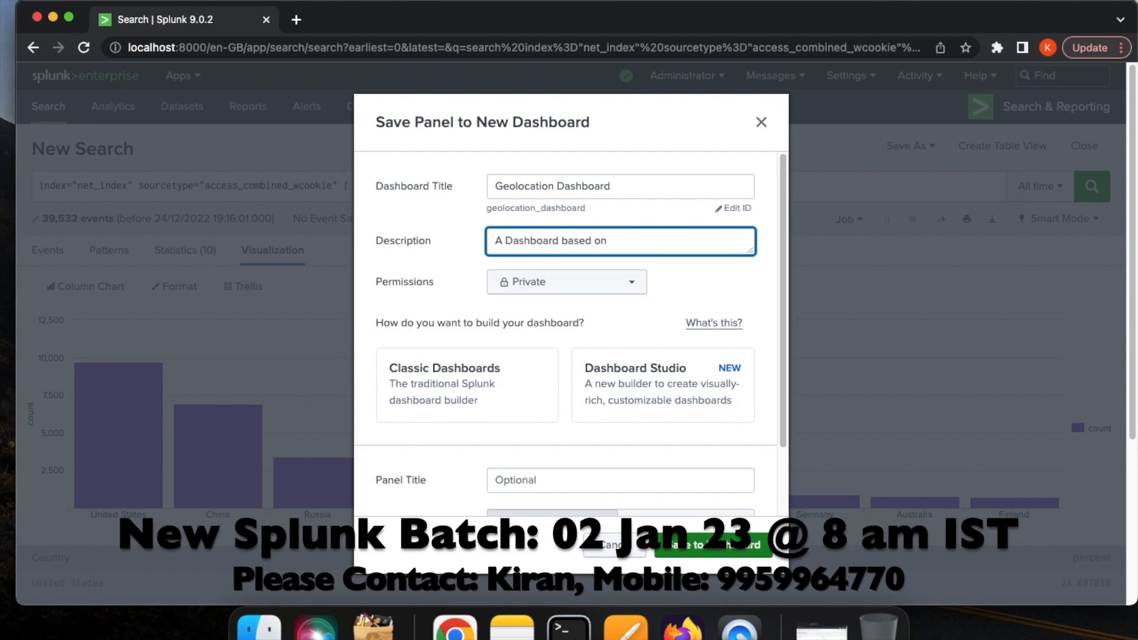
type(" Geolocations Count")
Set the new dashboard's permissions to Shared in App and choose Classic Dashboards as its builder
left_click(546, 284)
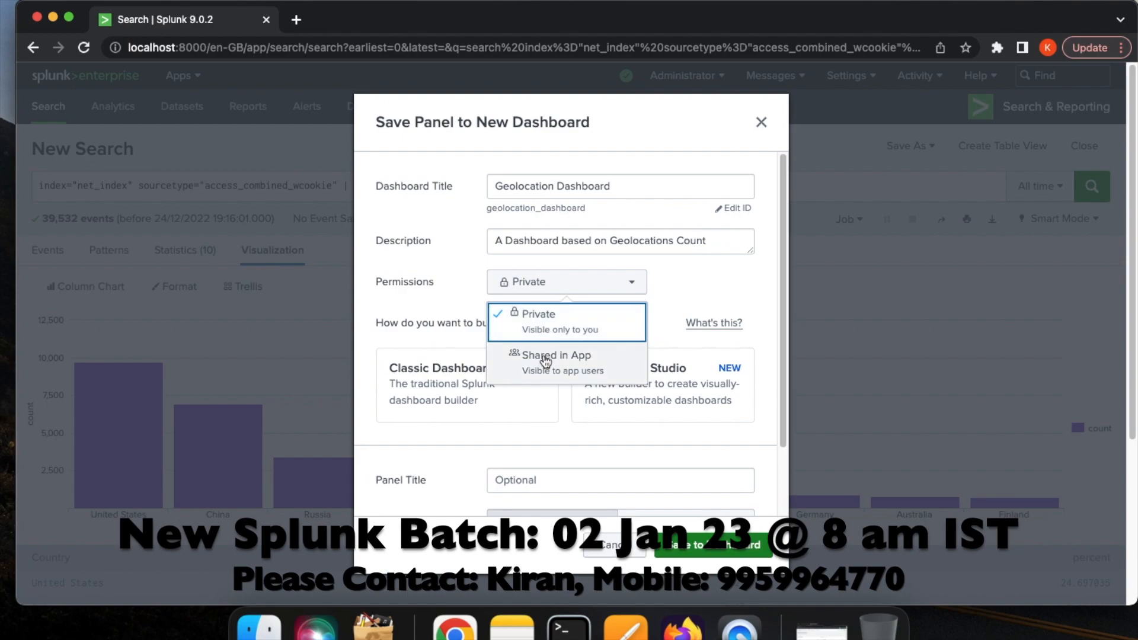
left_click(545, 361)
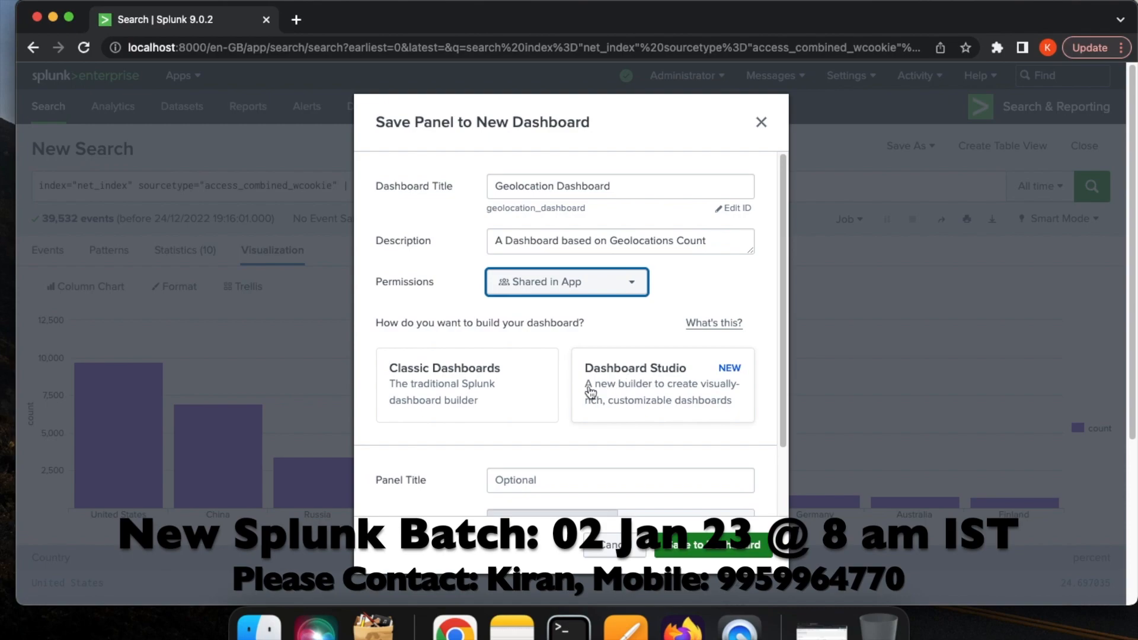
left_click(428, 388)
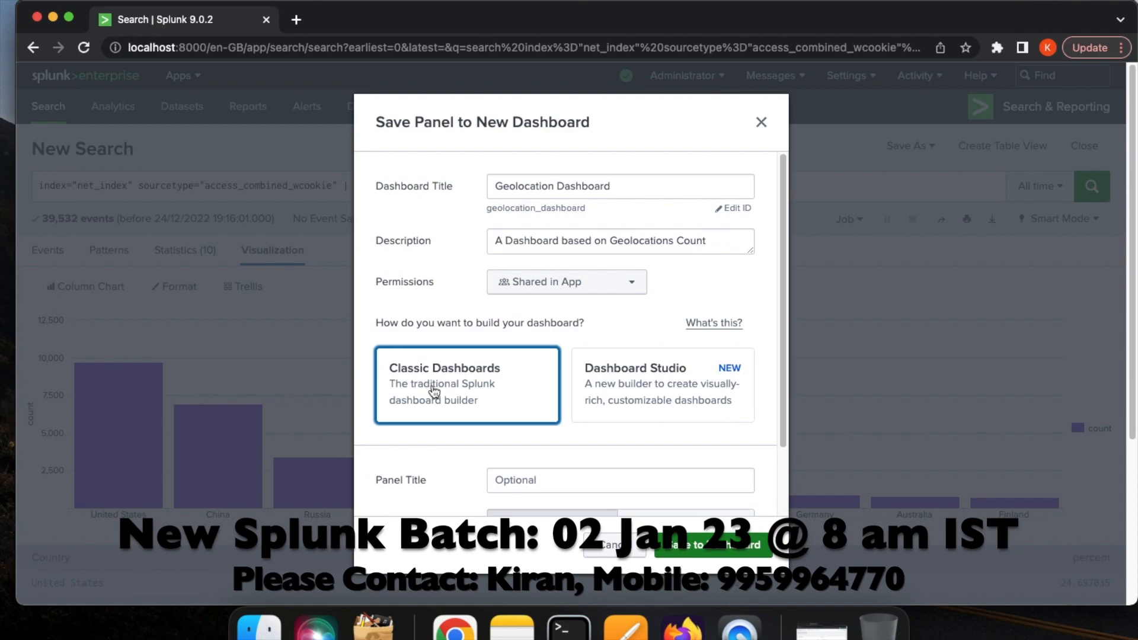
Title the panel "Countrywise Counts" and save it to the dashboard as a column chart
left_click(510, 479)
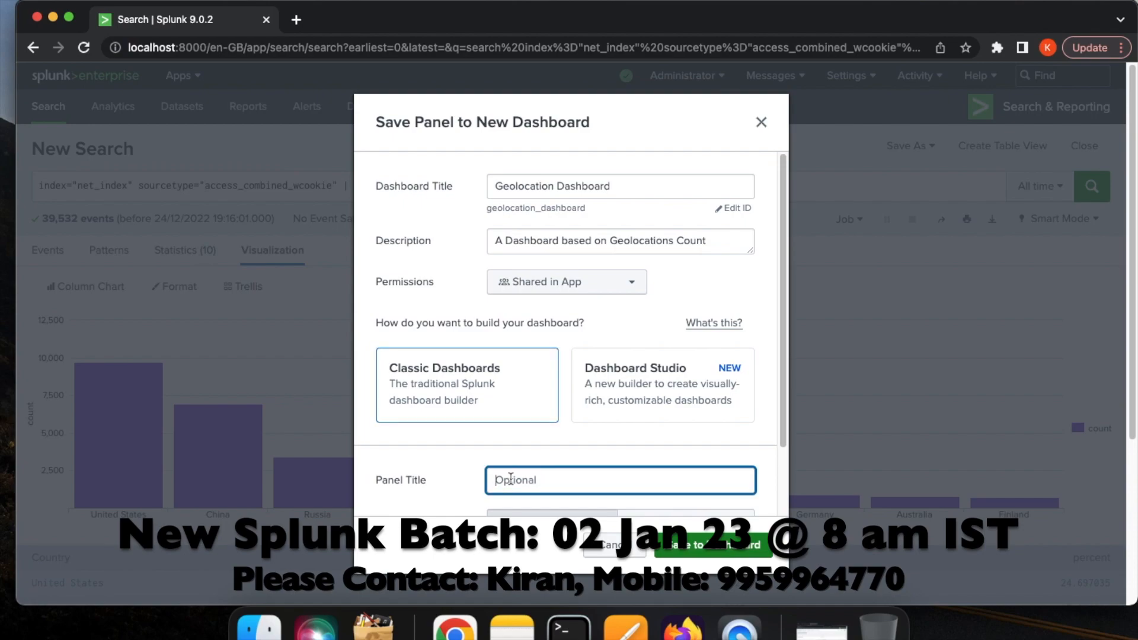
type("Countrywise")
type("Counts")
scroll(573, 480, "down", 2)
scroll(573, 480, "down", 1)
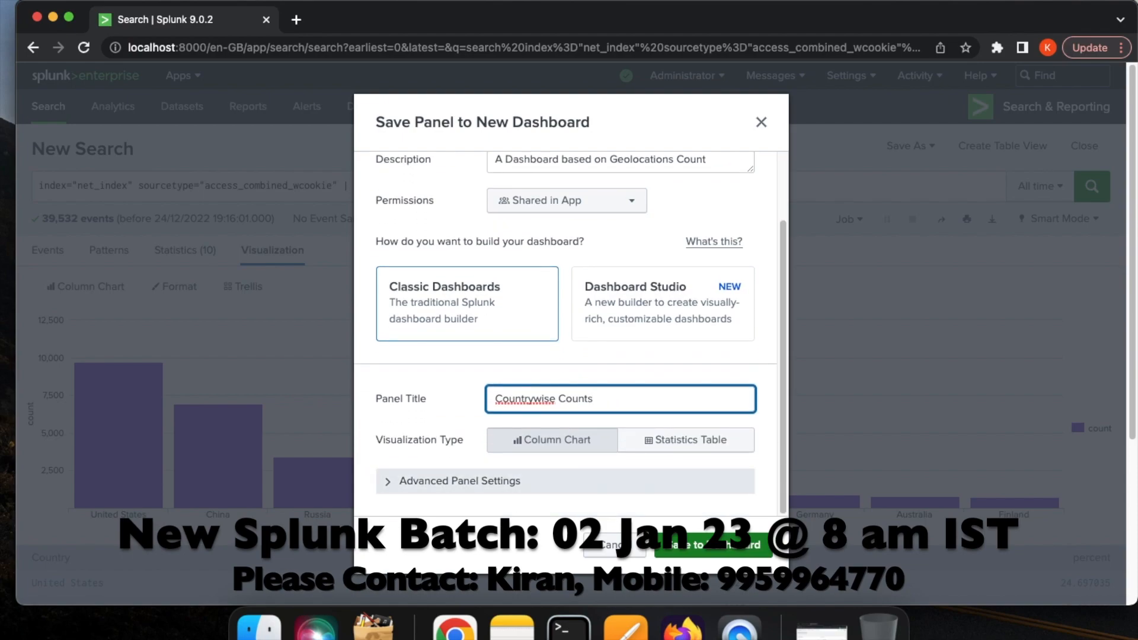
left_click(683, 554)
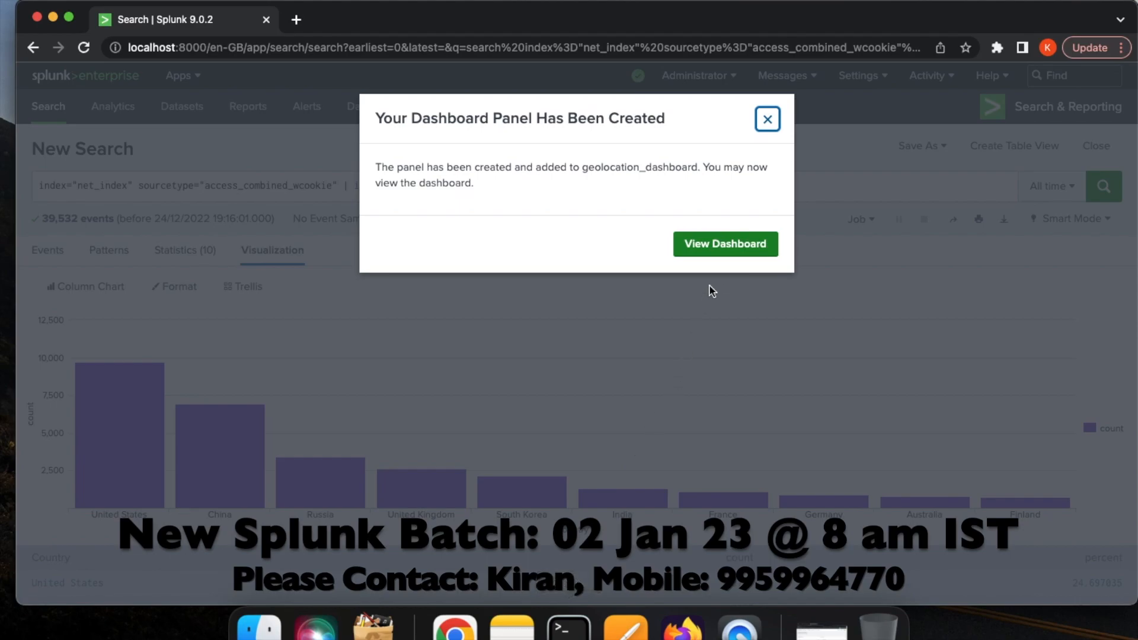
View the newly created Geolocation Dashboard and open it for editing
left_click(724, 247)
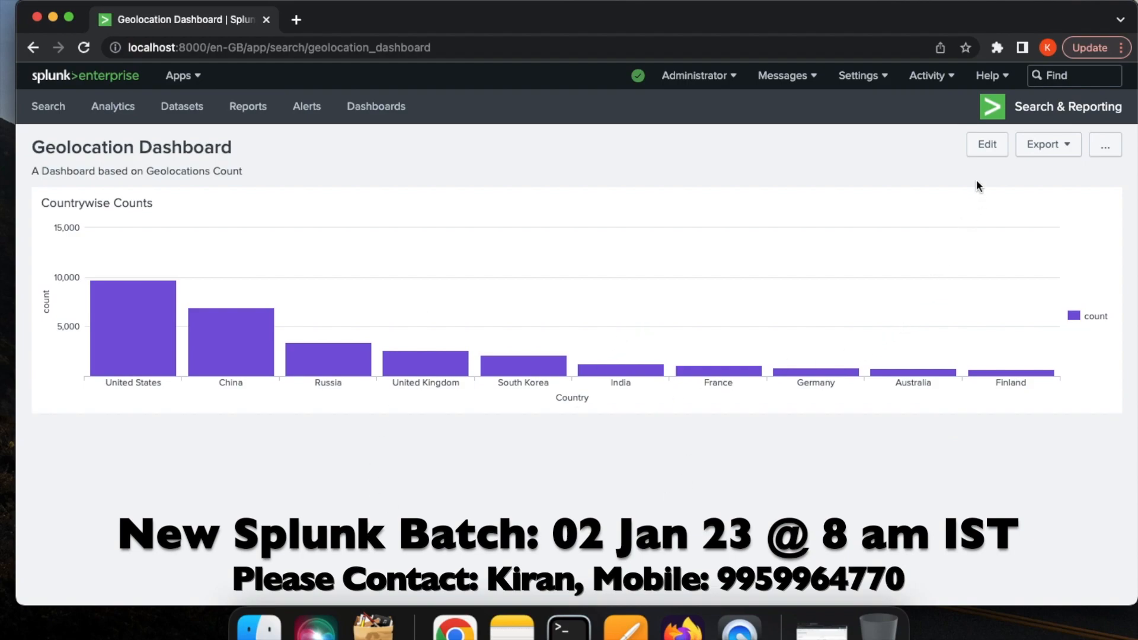
left_click(991, 153)
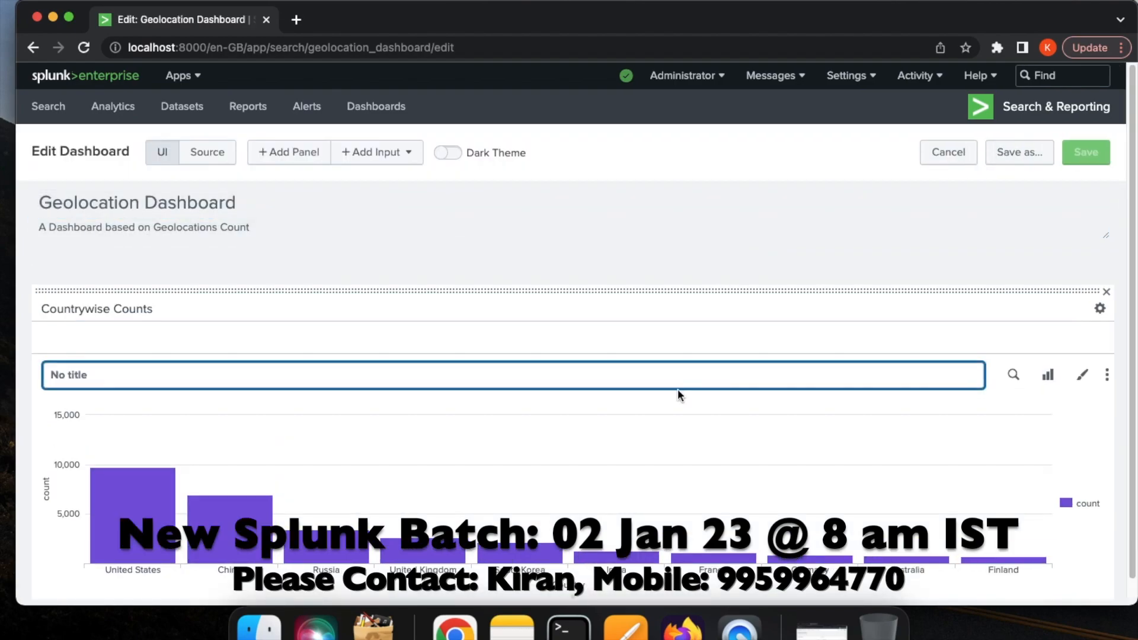
scroll(658, 472, "down", 1)
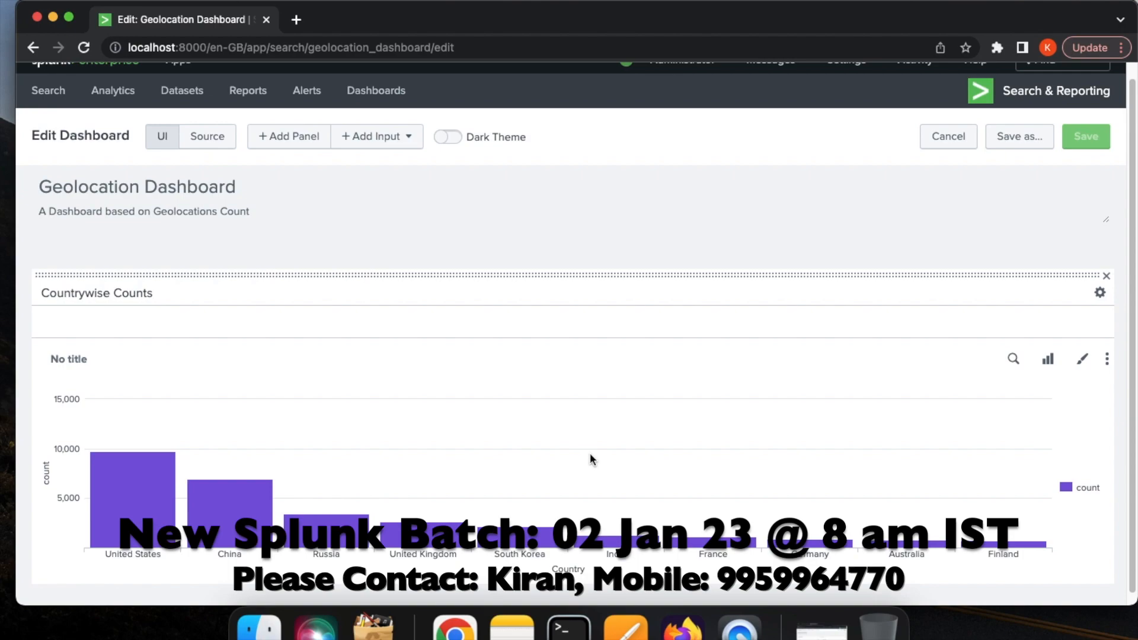
scroll(589, 454, "down", 1)
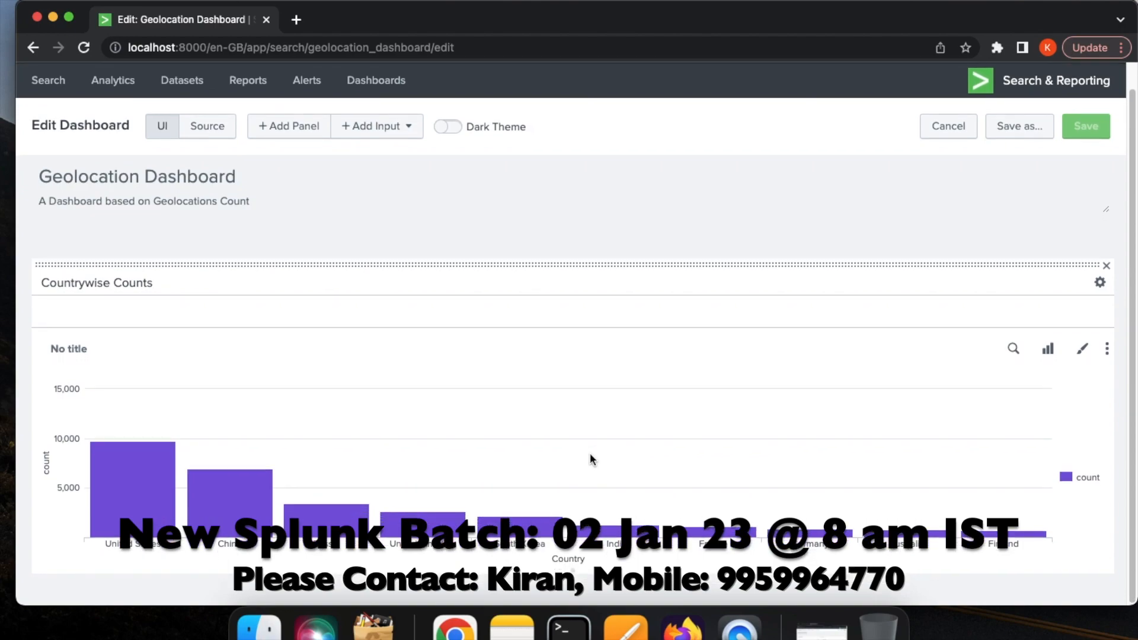
Start a new pie chart panel with the content title "Citywise Counts"
left_click(288, 130)
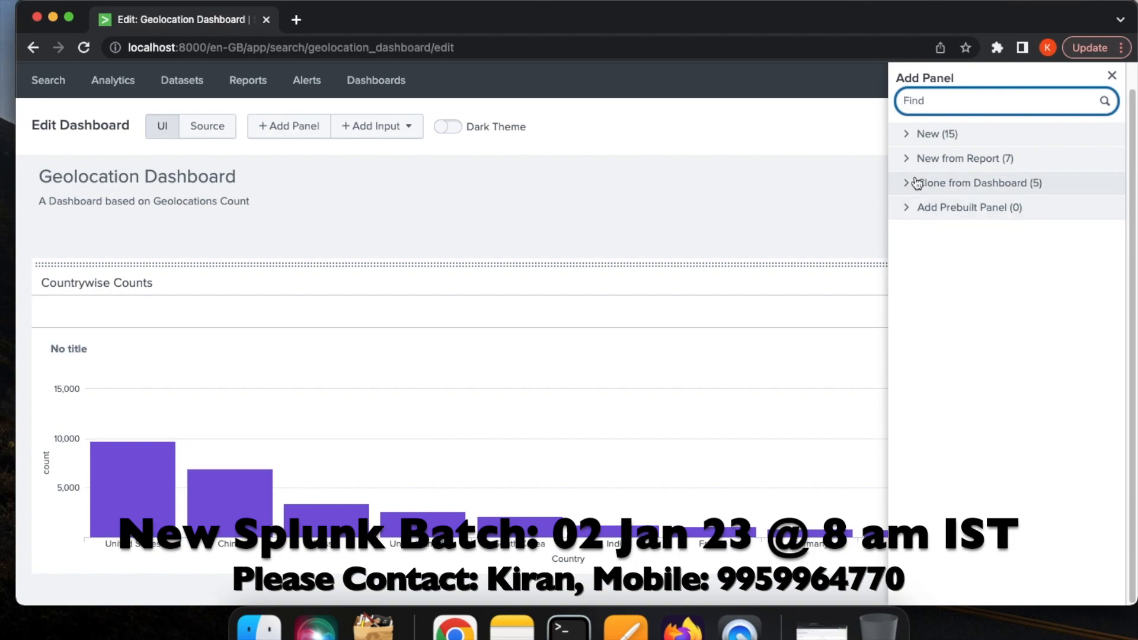
left_click(910, 141)
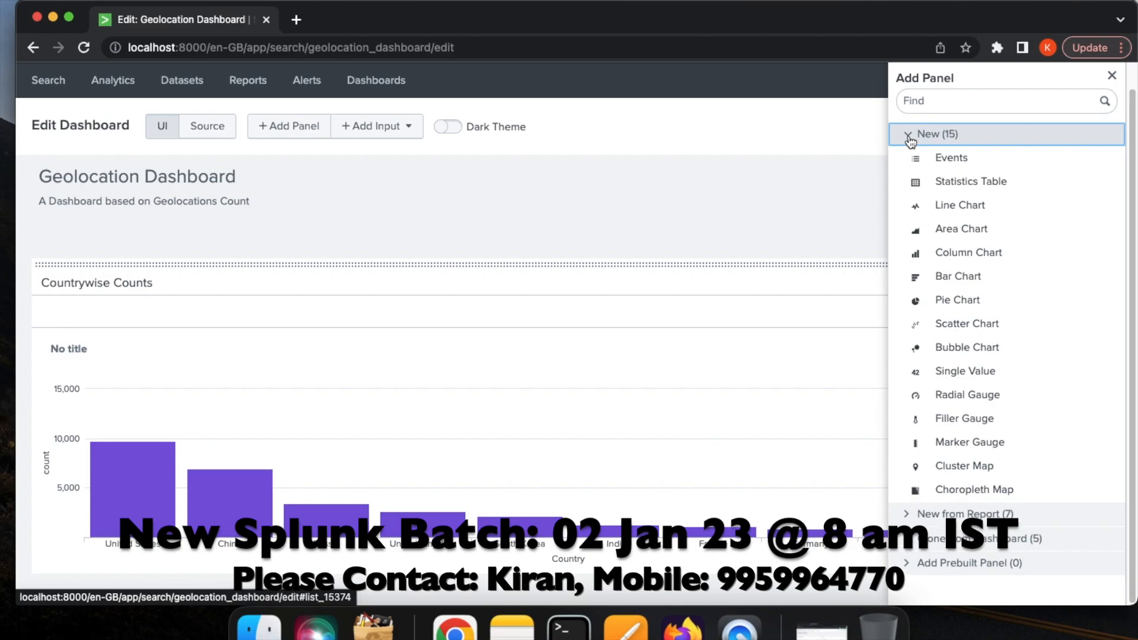
left_click(953, 306)
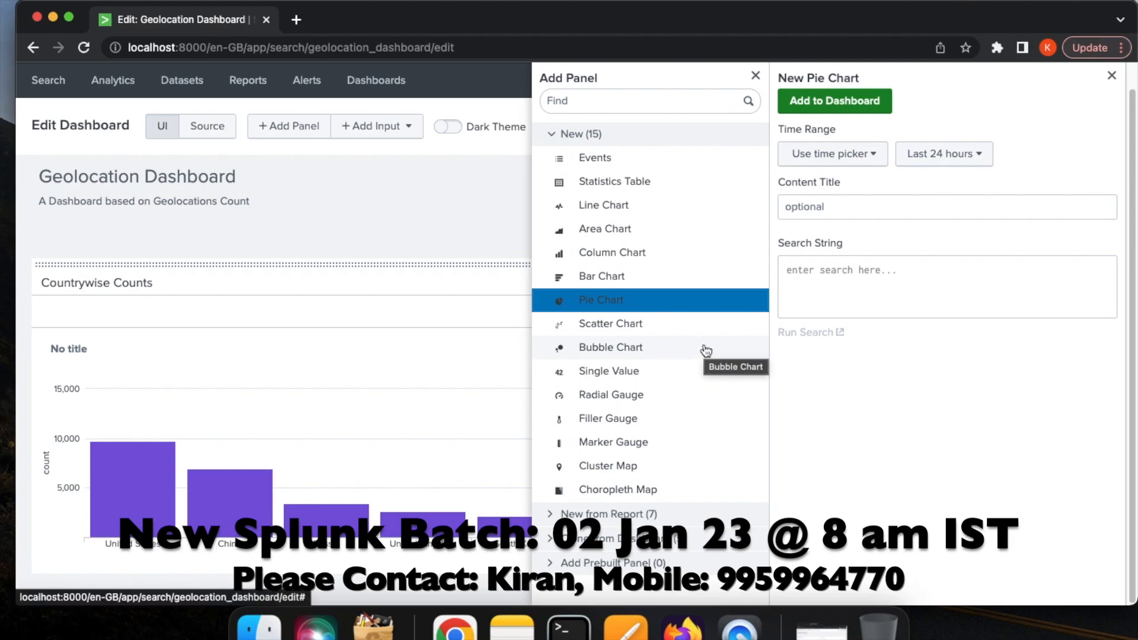
left_click(815, 212)
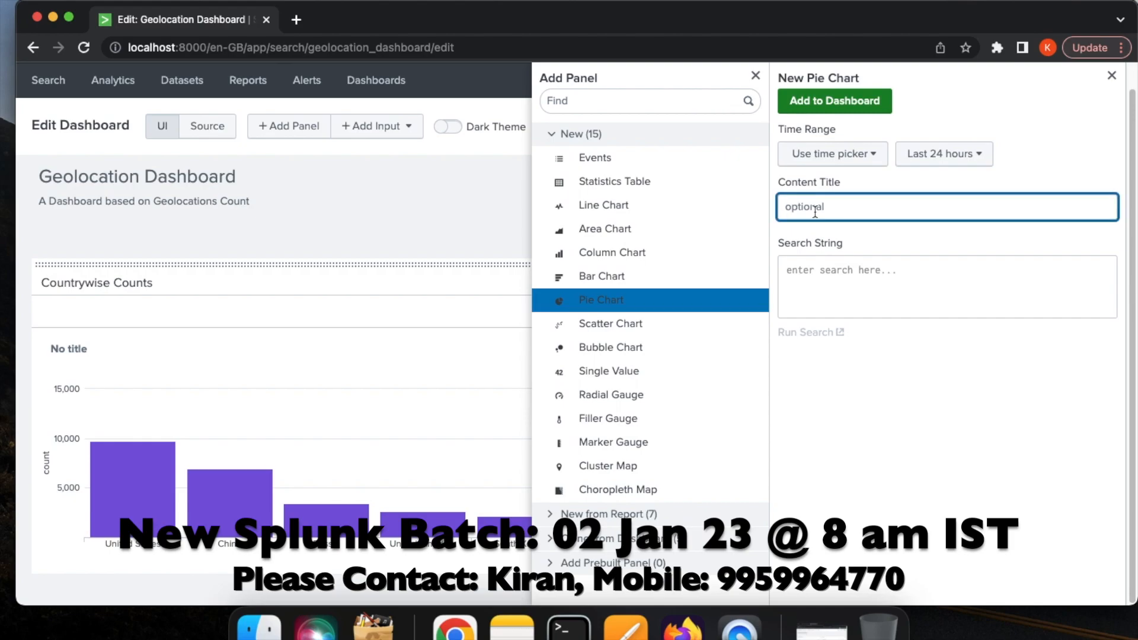
type("Citywise Counts")
Set the pie chart's search string to index="net_index" sourcetype="access_combined_wcookie" | iplocation clientip | top City
left_click(827, 280)
type("inde")
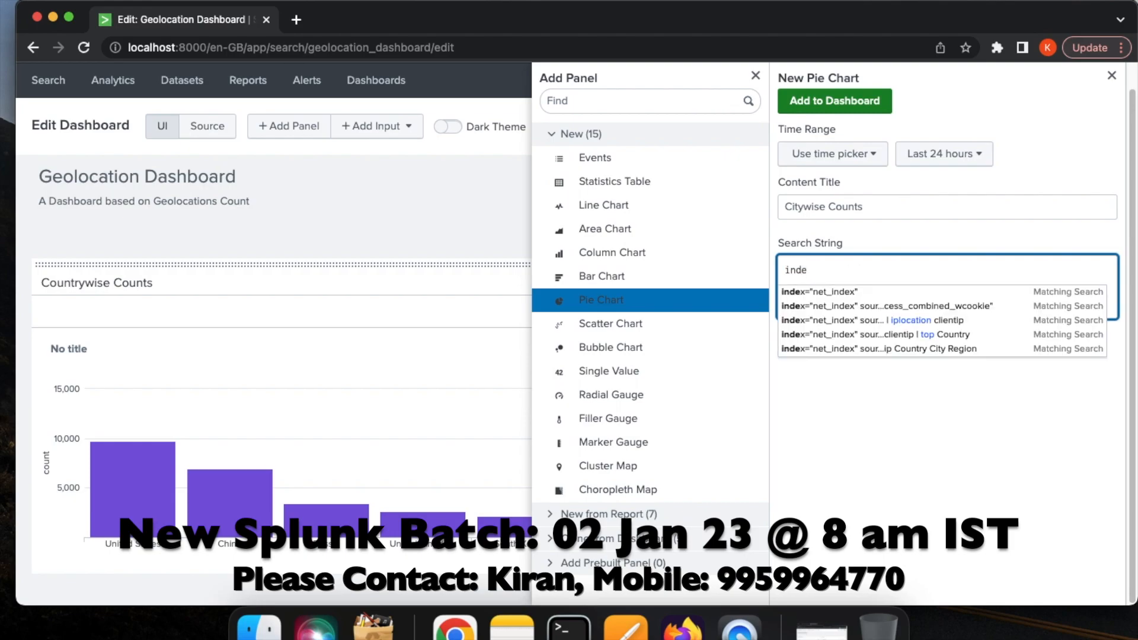
left_click(874, 335)
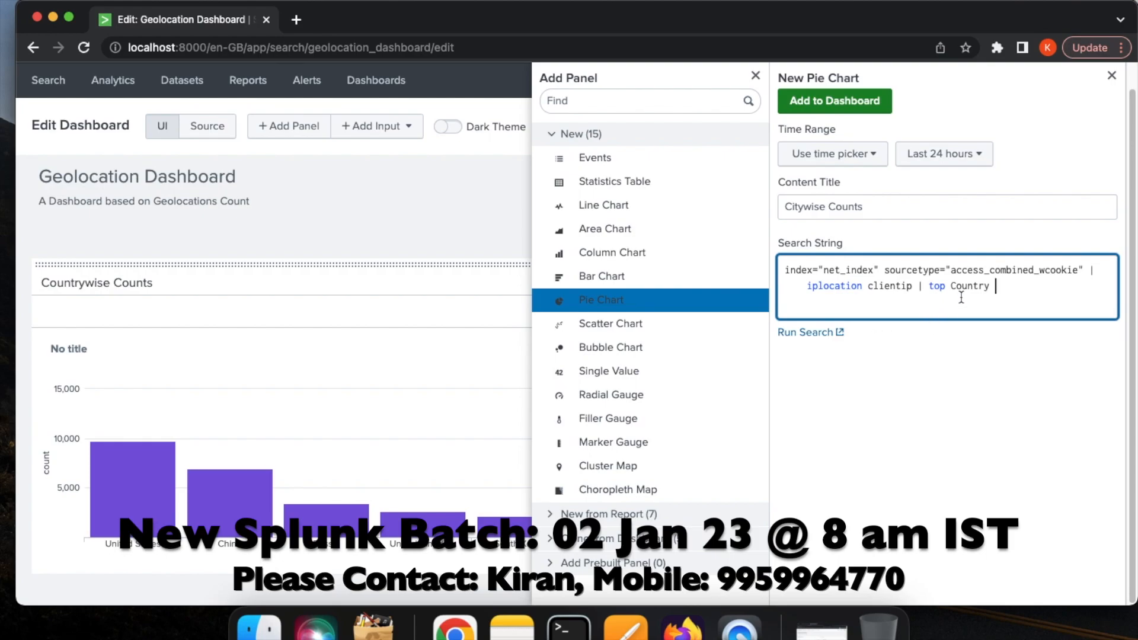
double_click(961, 287)
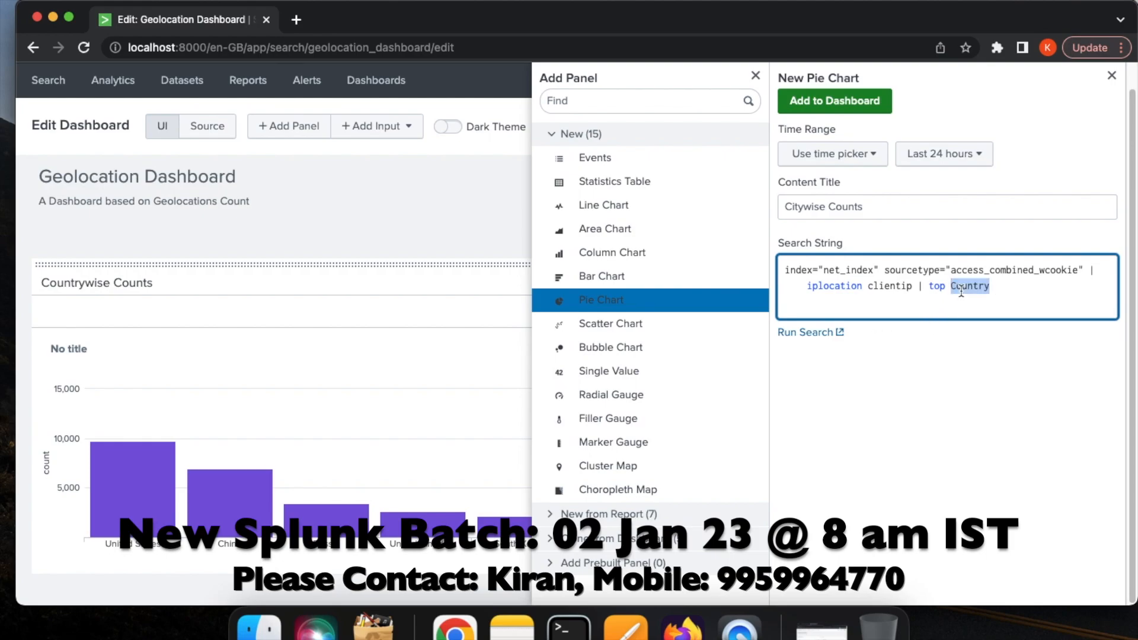
type("C")
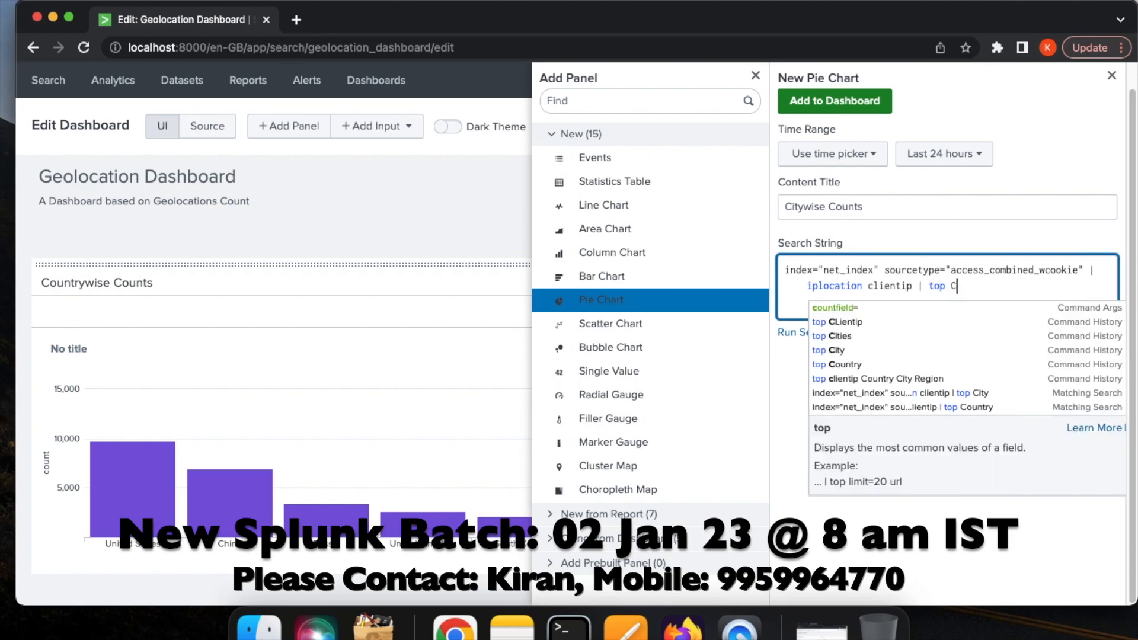
type("ity")
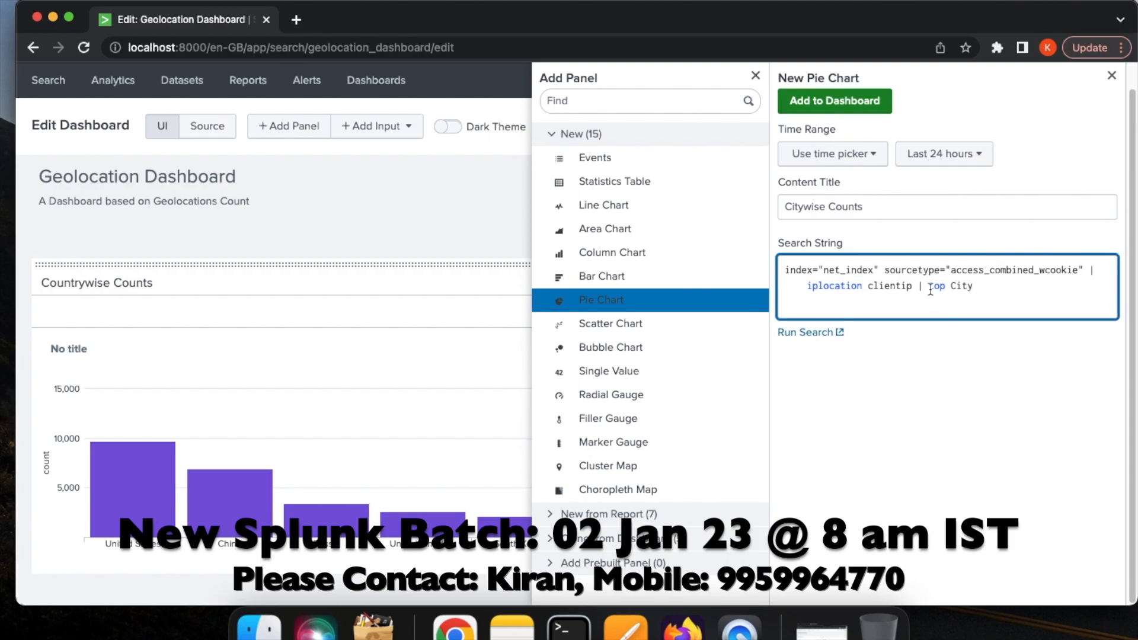
Set the pie chart's time range to All time and add the panel to the dashboard
left_click(952, 155)
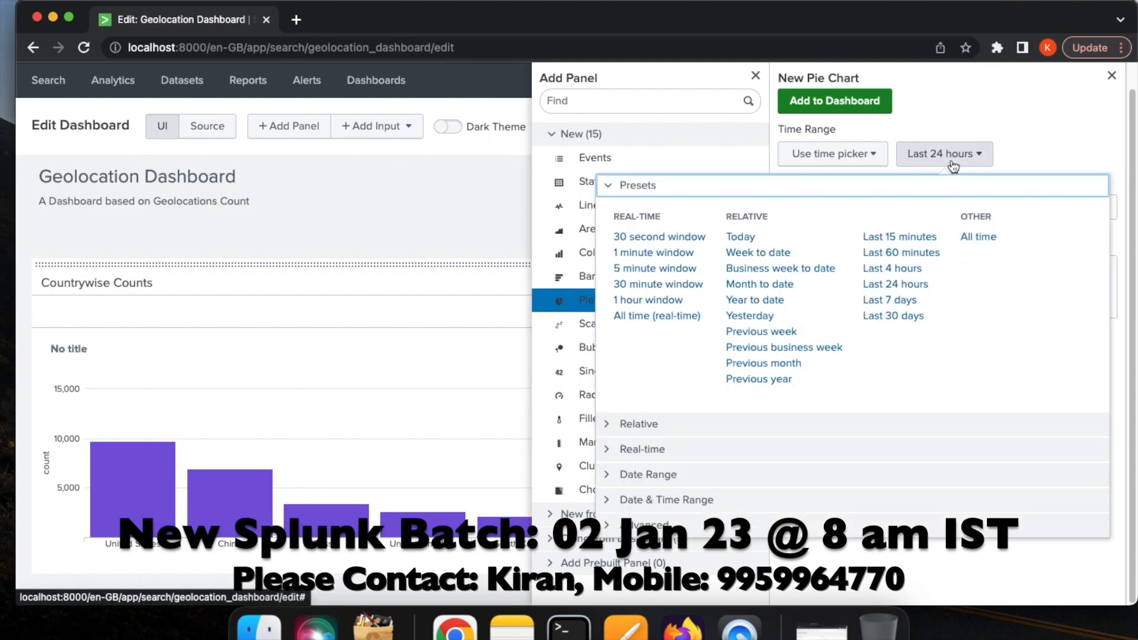
left_click(975, 239)
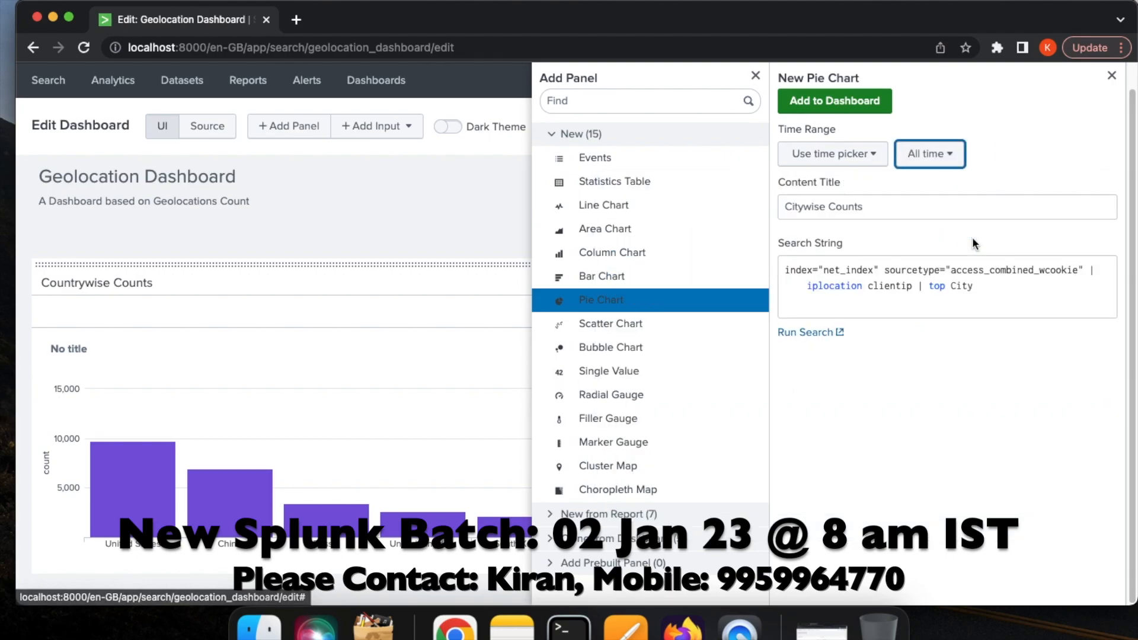
left_click(847, 112)
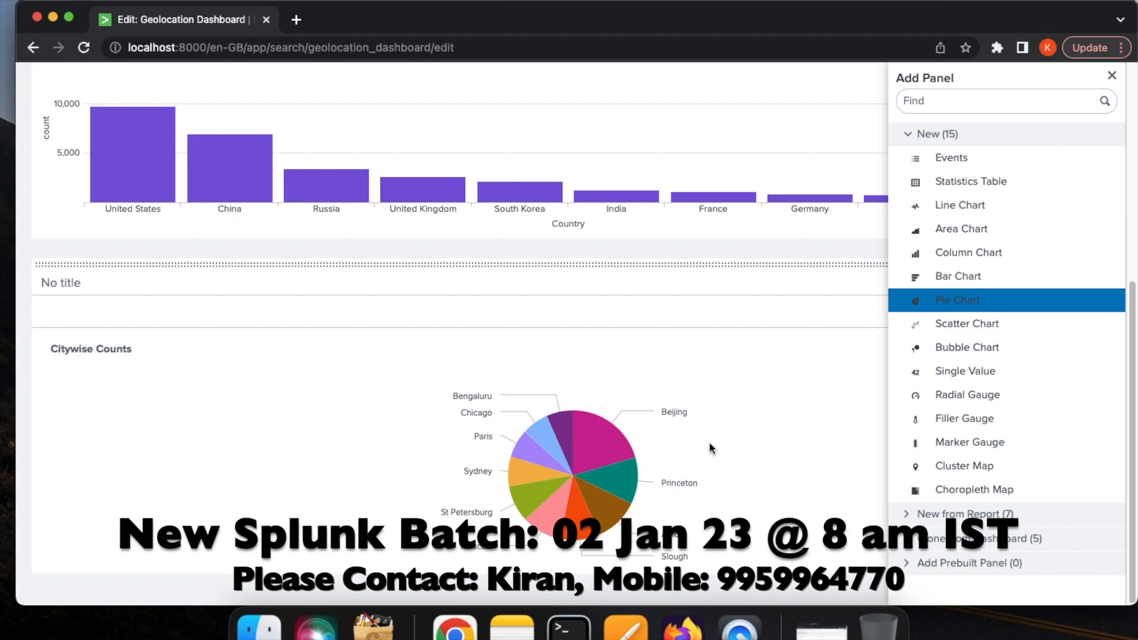
left_click(1112, 76)
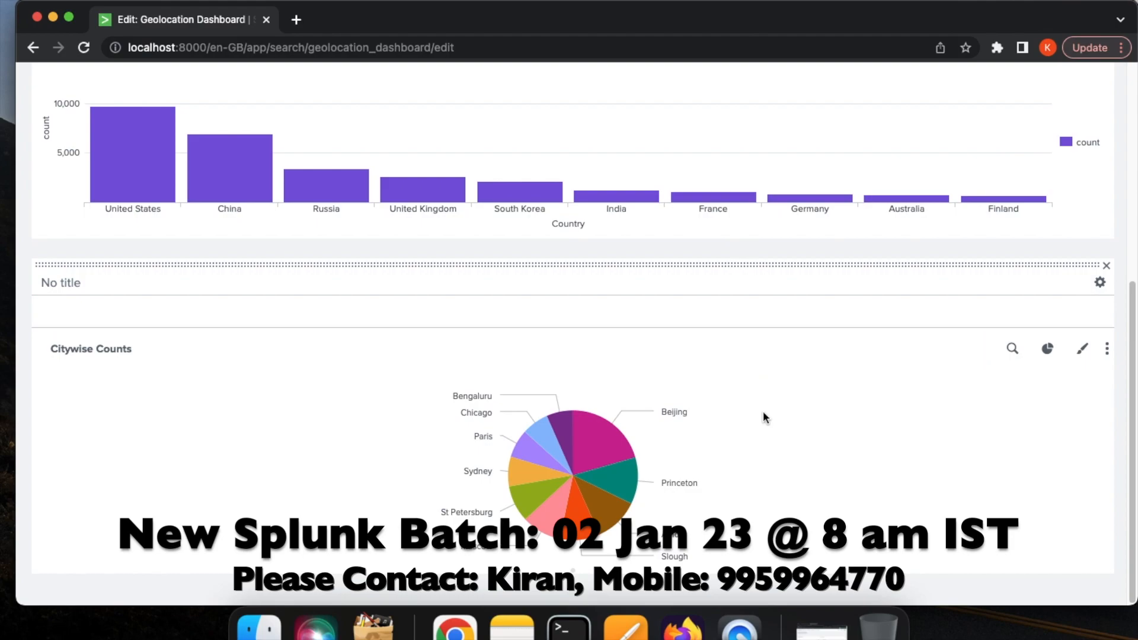
Start a new statistics table panel with the content title "Geolocation Counts"
scroll(724, 243, "up", 6)
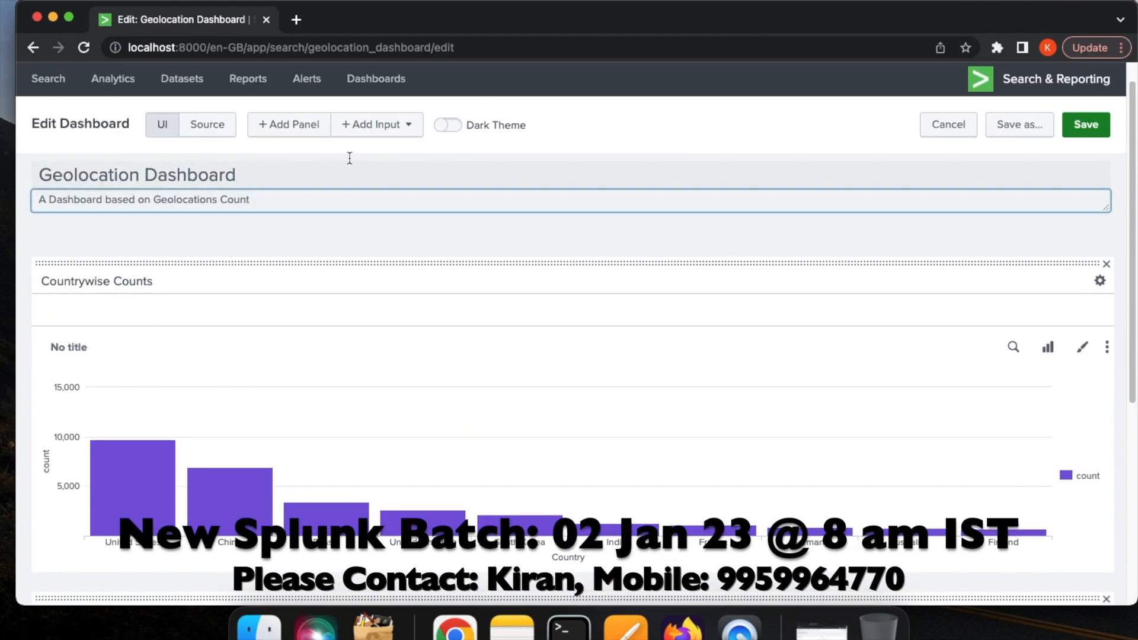
left_click(309, 127)
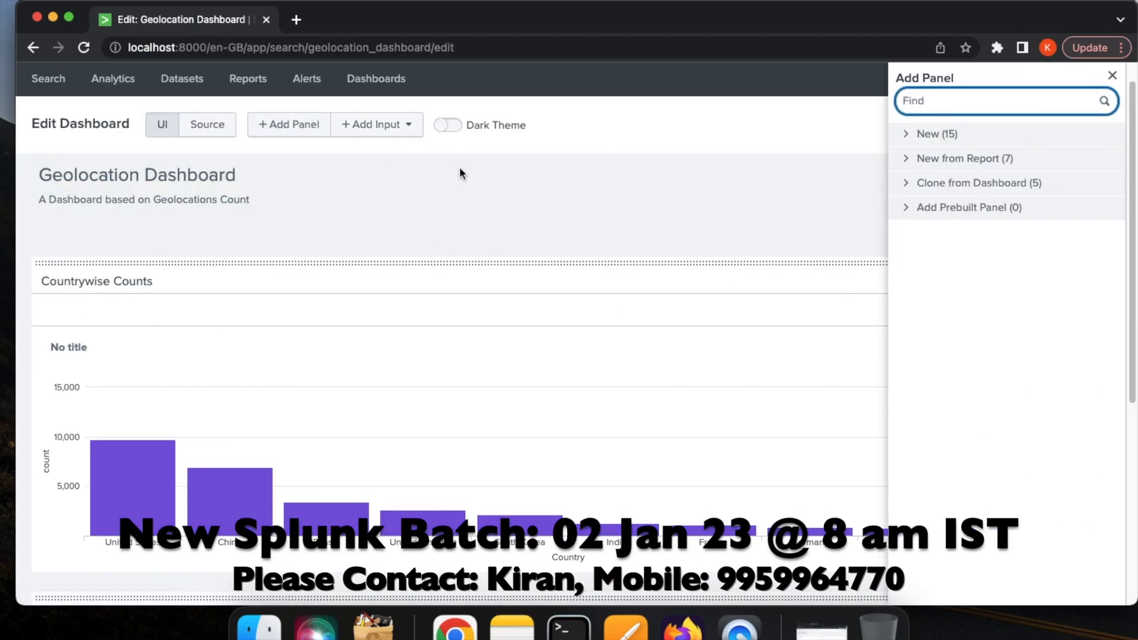
left_click(910, 138)
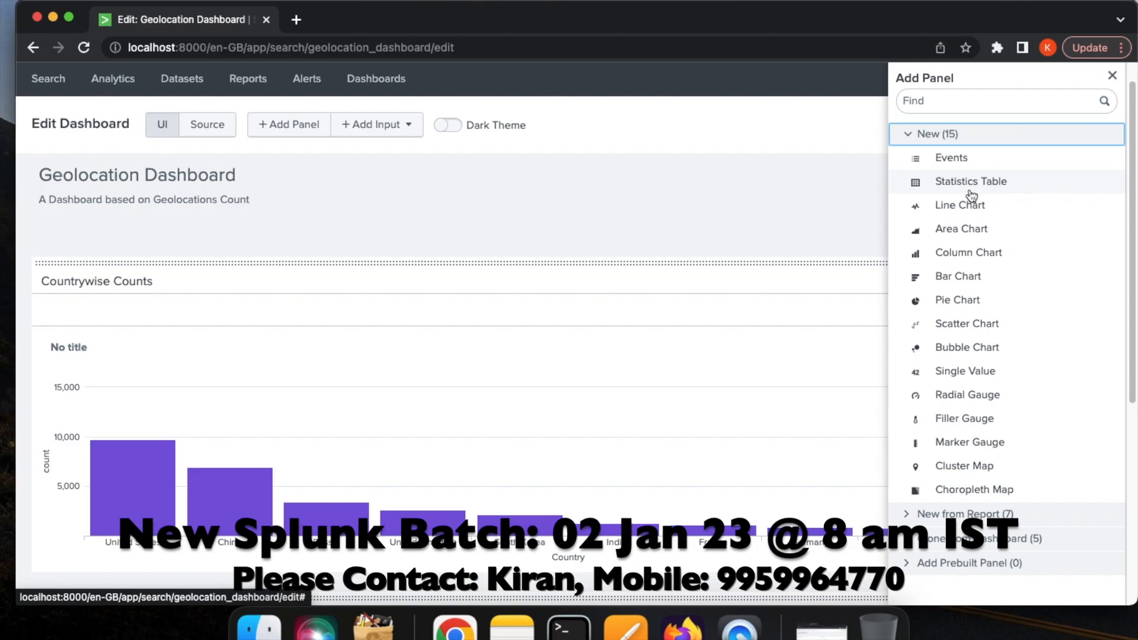
left_click(956, 189)
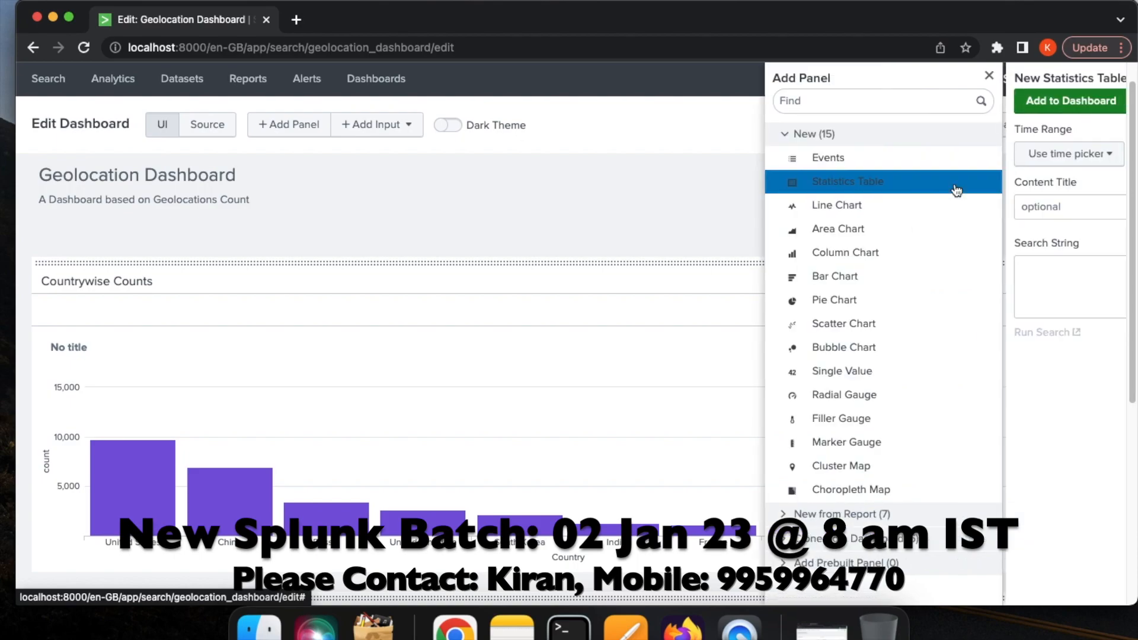
left_click(858, 205)
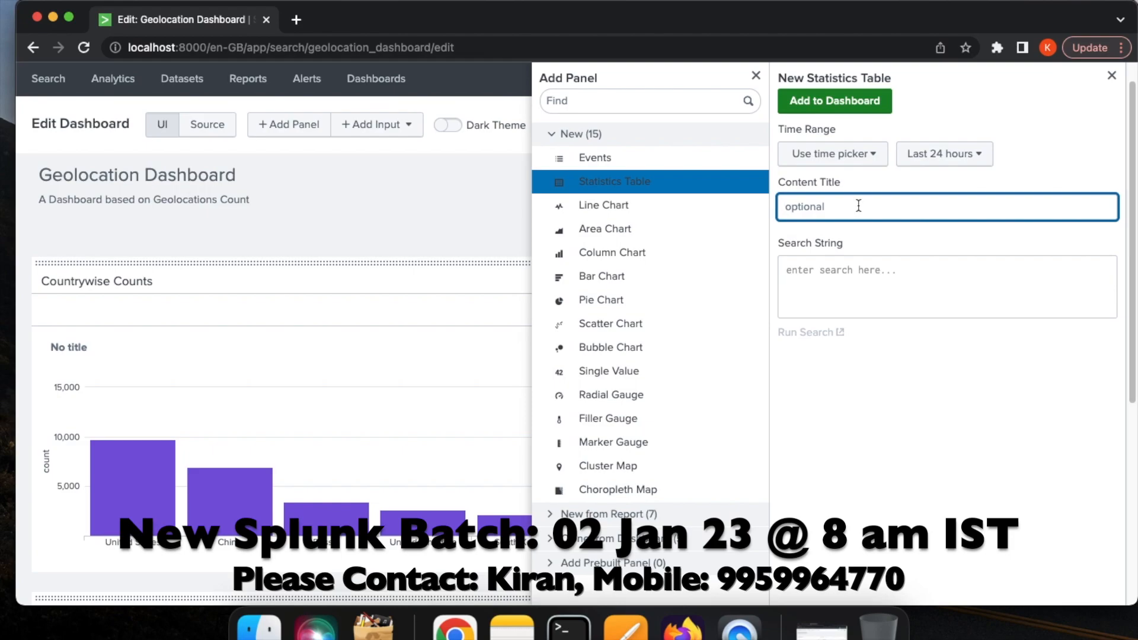
type("Geolocation Counts")
Set the table's search string to index="net_index" sourcetype="access_combined_wcookie" | iplocation clientip | top Country City Region
left_click(820, 287)
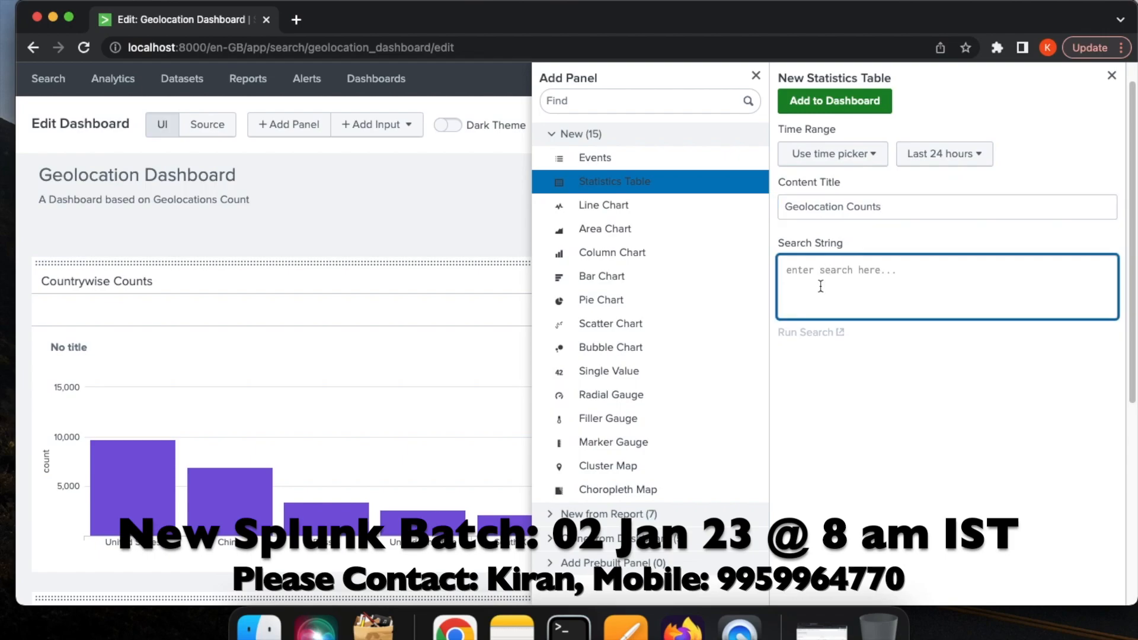
type("in")
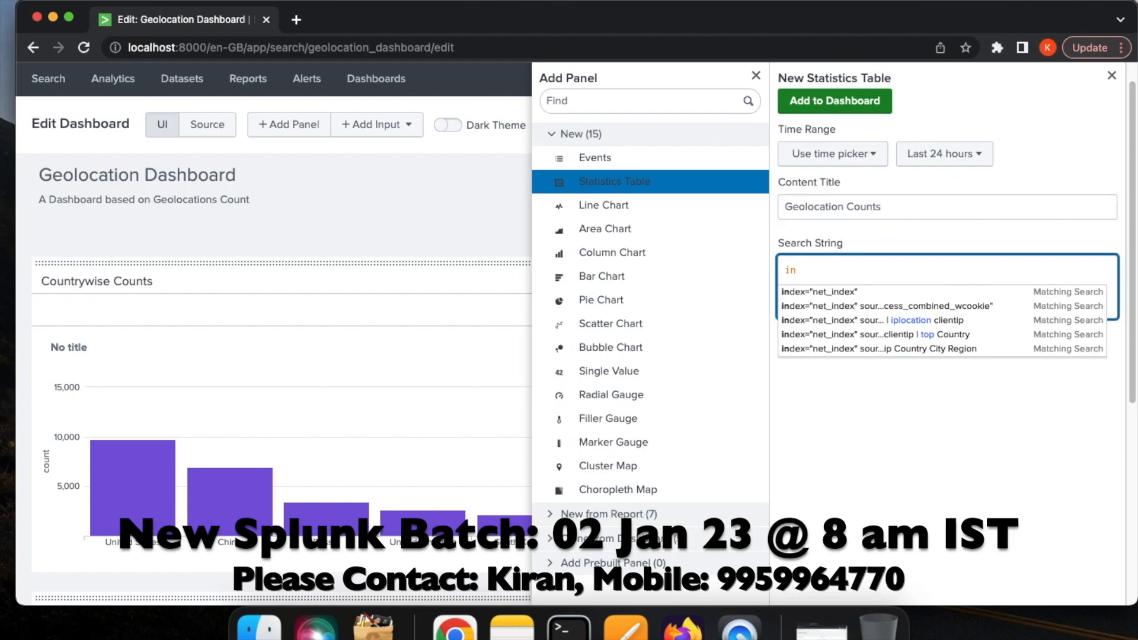
left_click(892, 335)
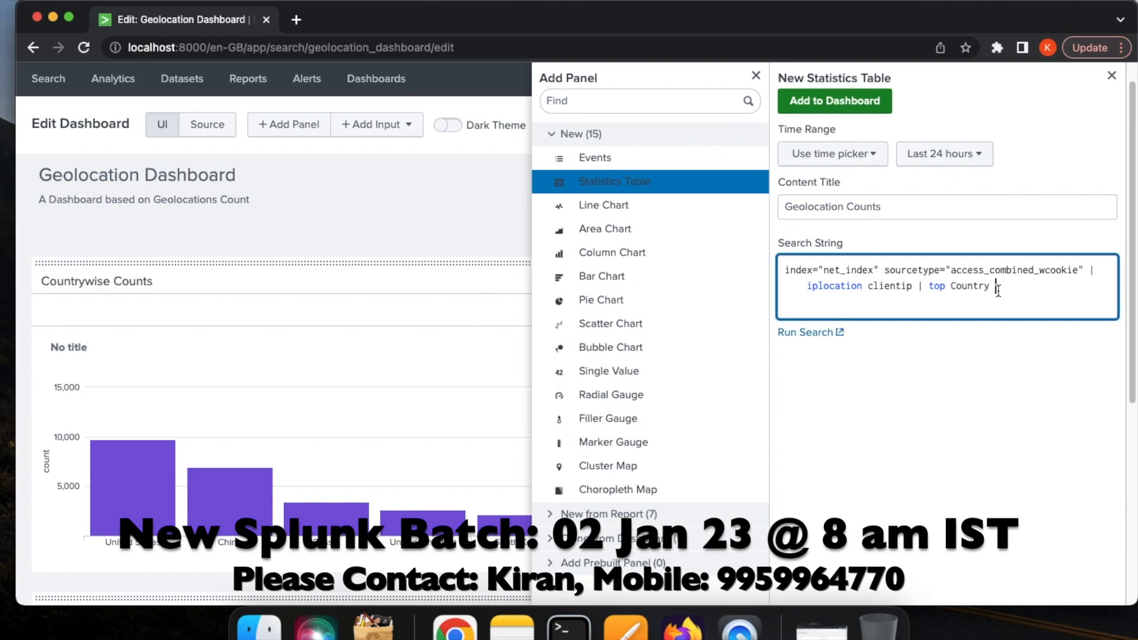
type("Cit")
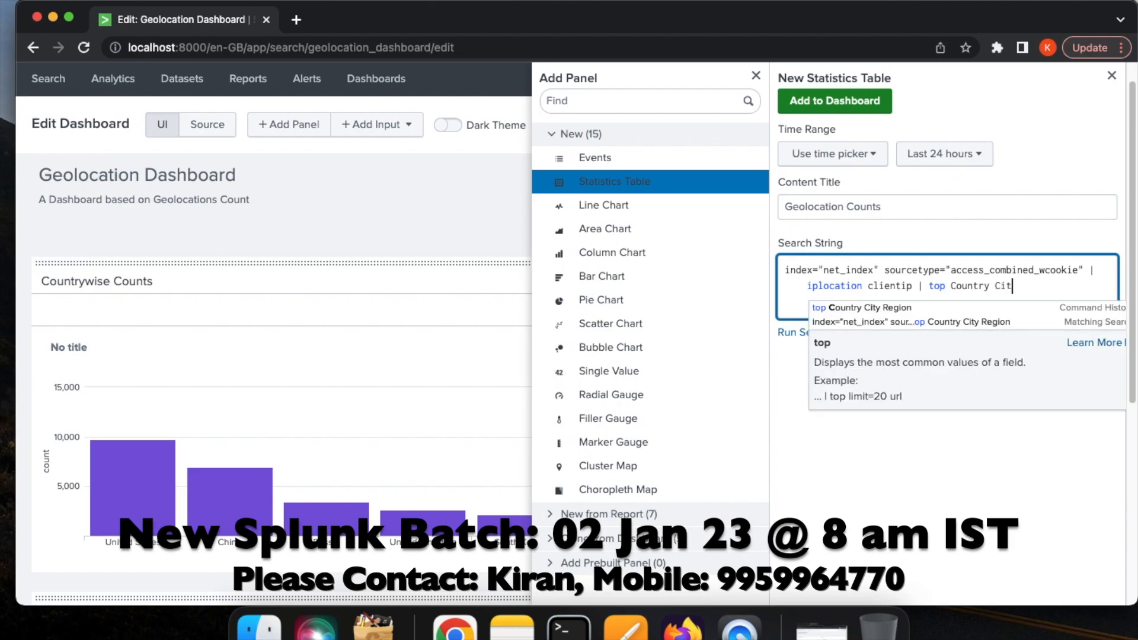
type("y Regio")
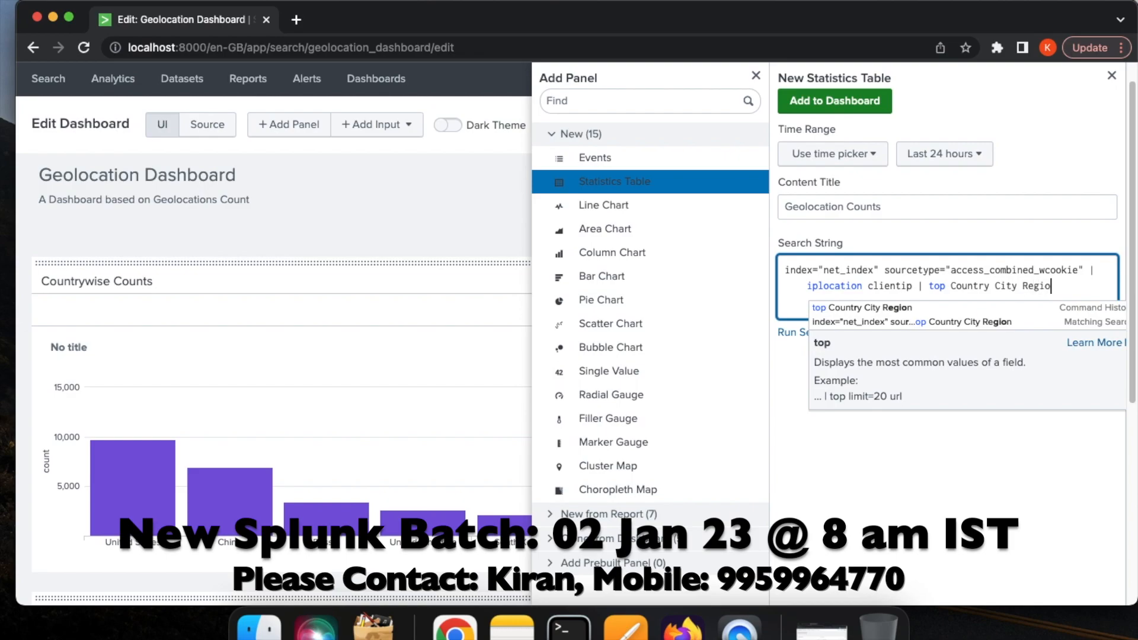
type("n")
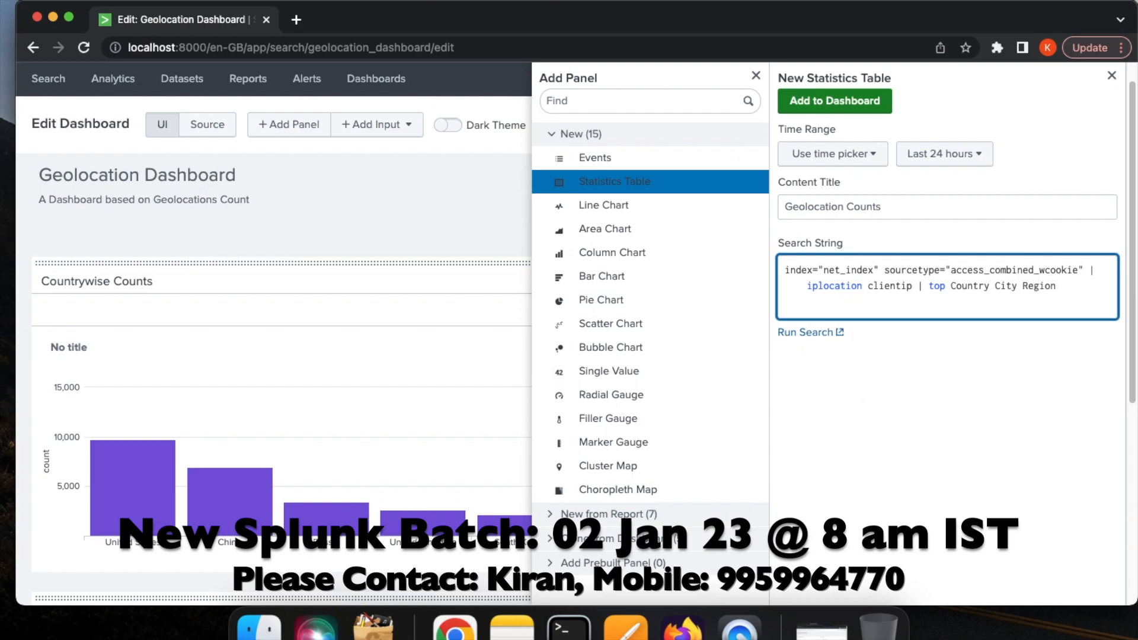
Set the statistics table's time range to All time and add the panel to the dashboard
left_click(968, 161)
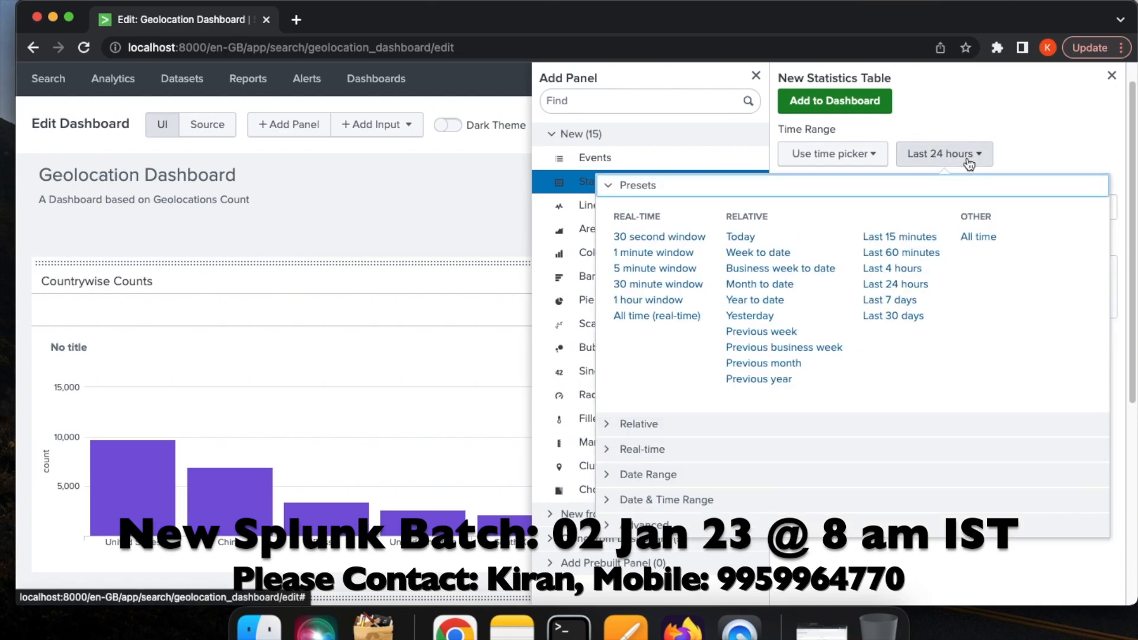
left_click(969, 238)
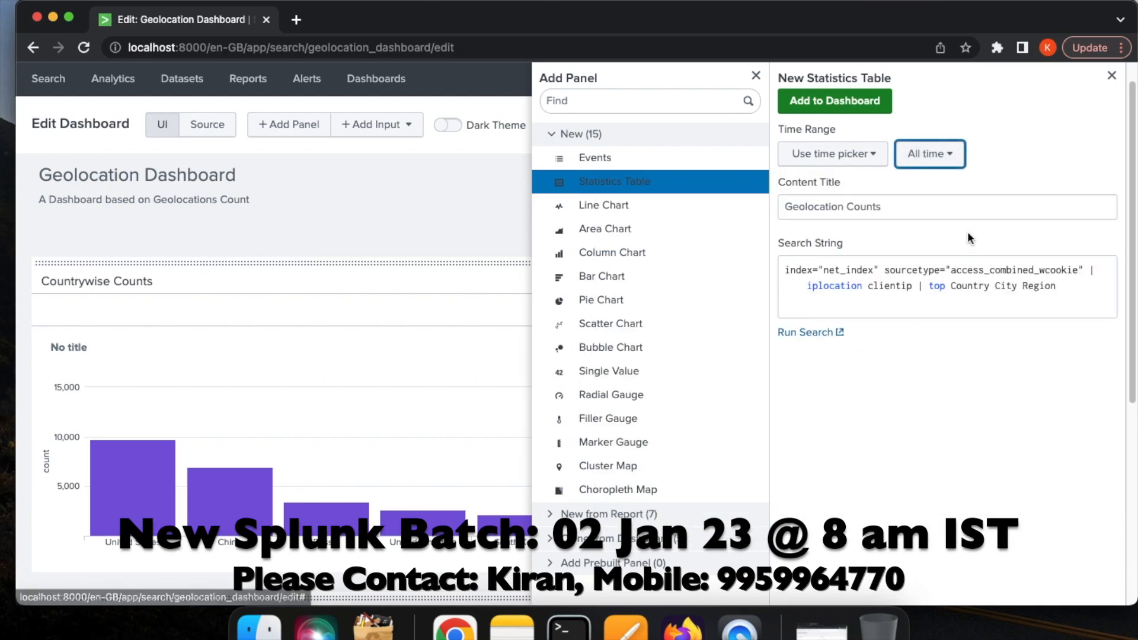
left_click(847, 102)
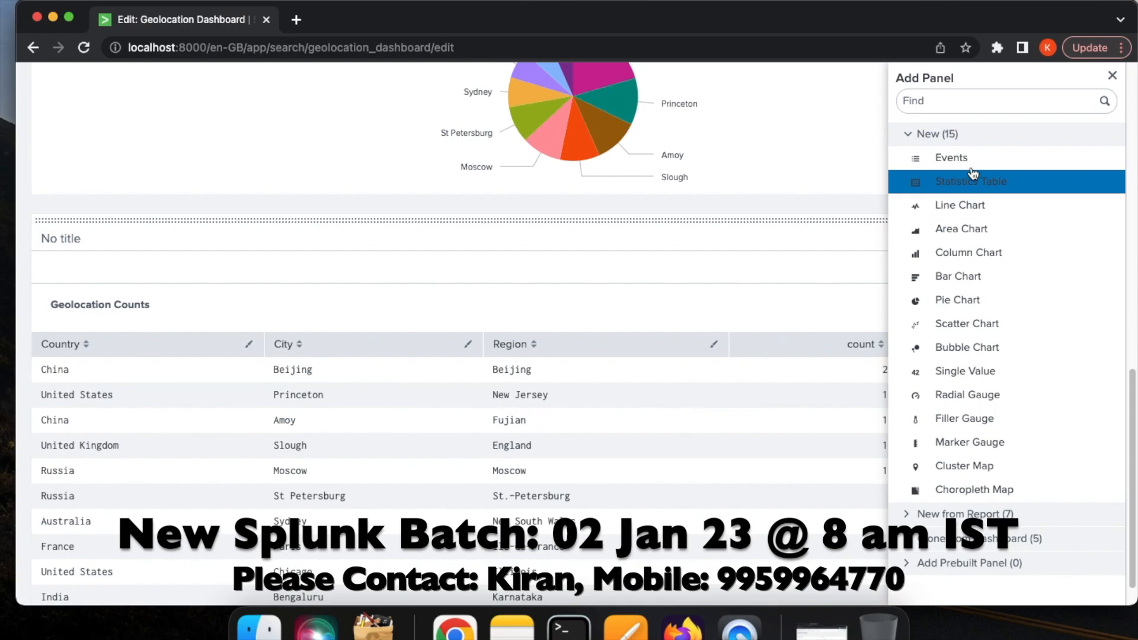
left_click(1112, 76)
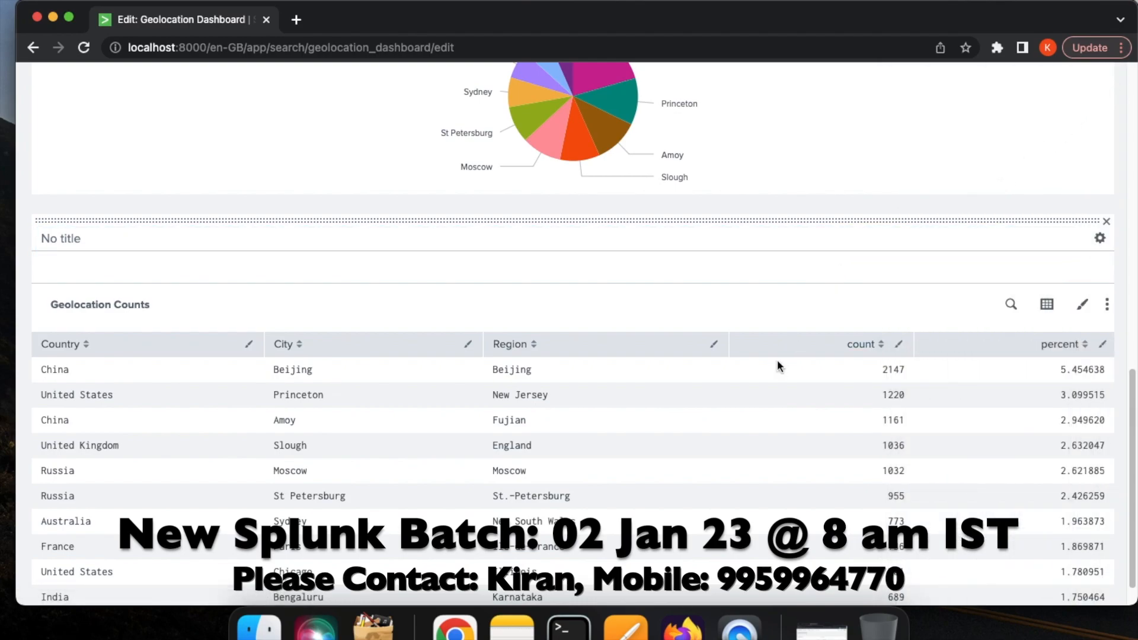
Move the Citywise Counts pie chart panel beside the Countrywise Counts column chart so both share one row
scroll(777, 367, "up", 6)
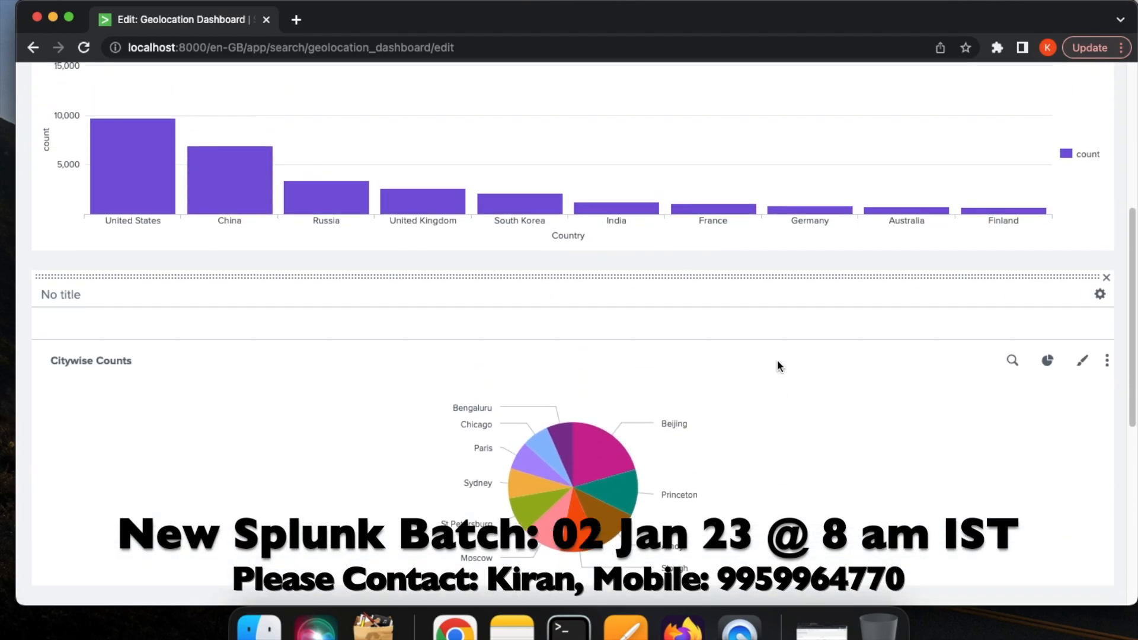
scroll(778, 360, "up", 1)
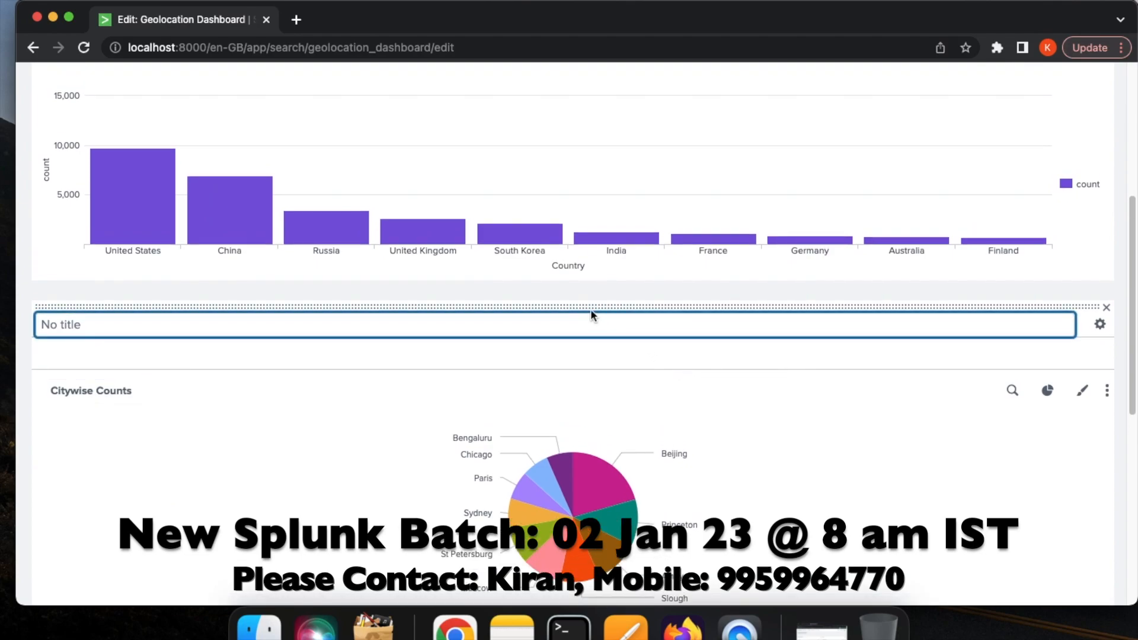
left_click(810, 326)
scroll(811, 331, "down", 2)
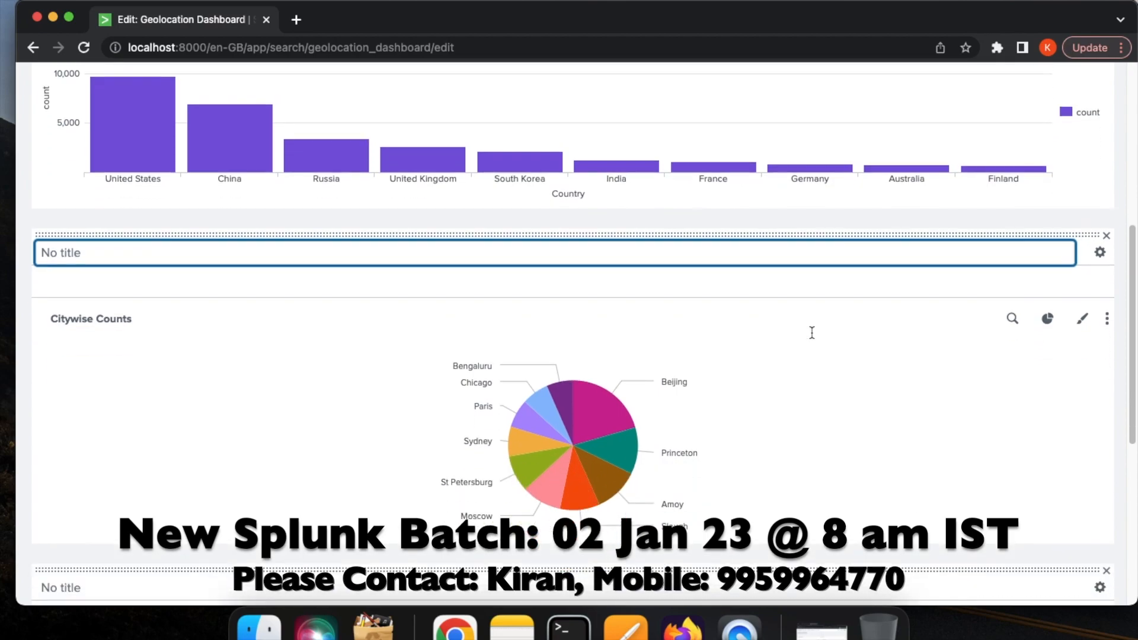
scroll(812, 333, "up", 4)
scroll(812, 333, "up", 5)
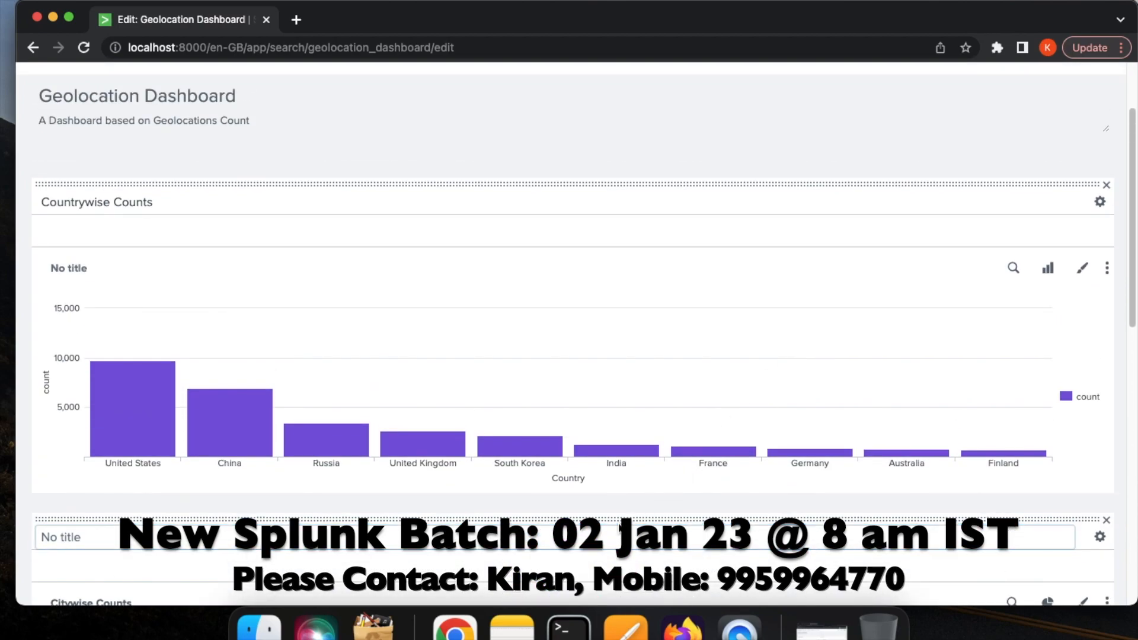
left_click_drag(619, 521, 820, 237)
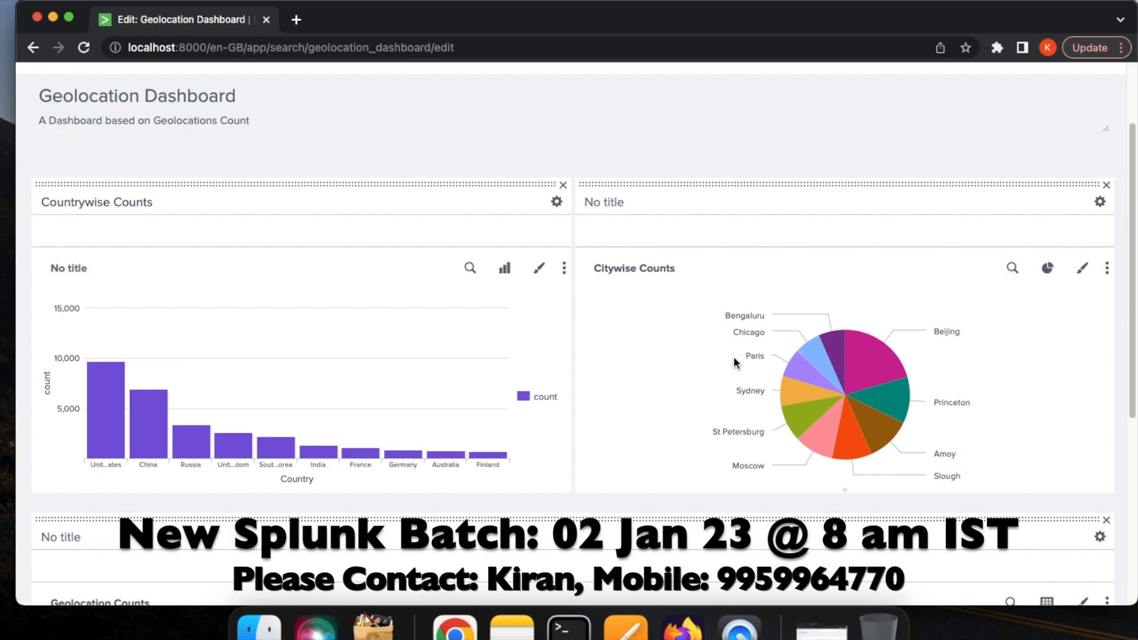
Save the rearranged dashboard and reload its page
scroll(734, 356, "down", 5)
scroll(734, 363, "up", 7)
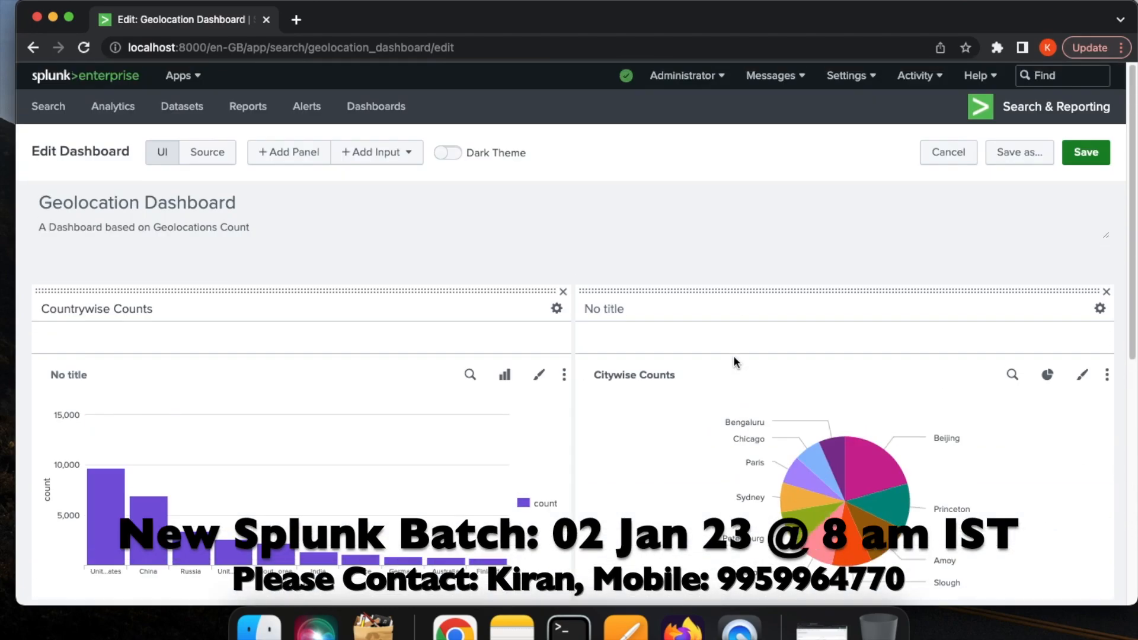
left_click(1079, 163)
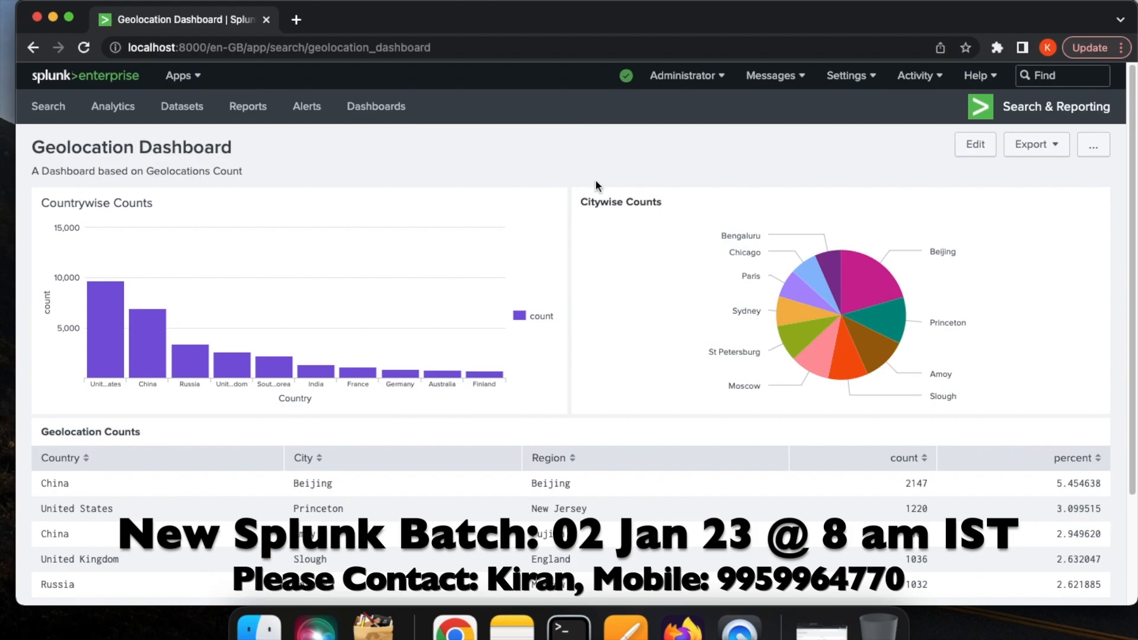
left_click(84, 47)
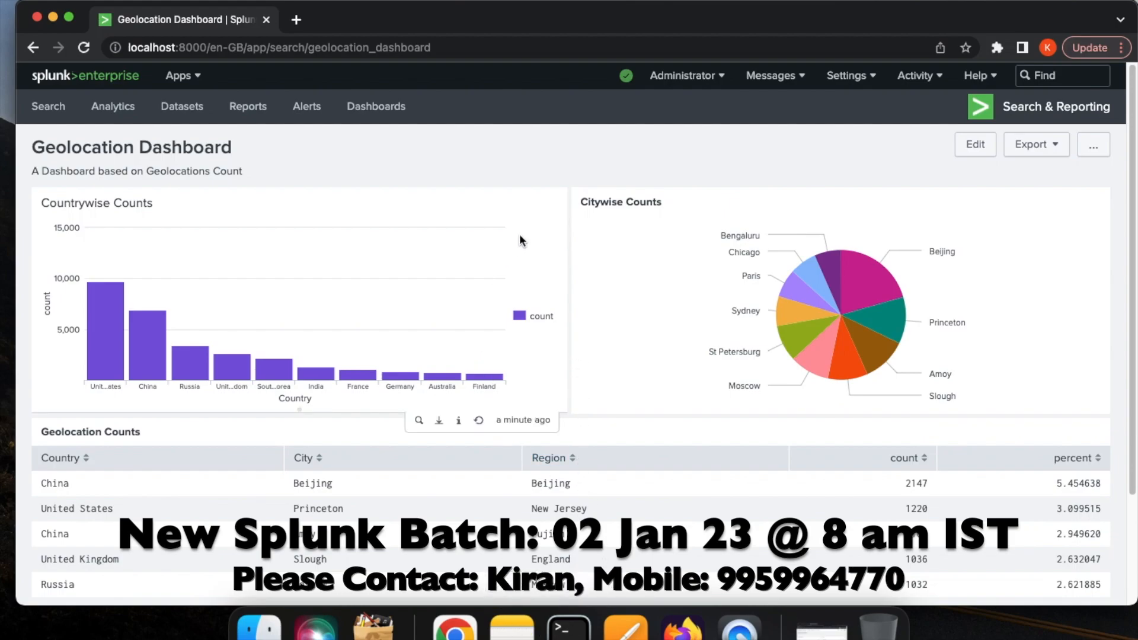
Open the Geolocation Dashboard for editing in its XML source view
left_click(975, 151)
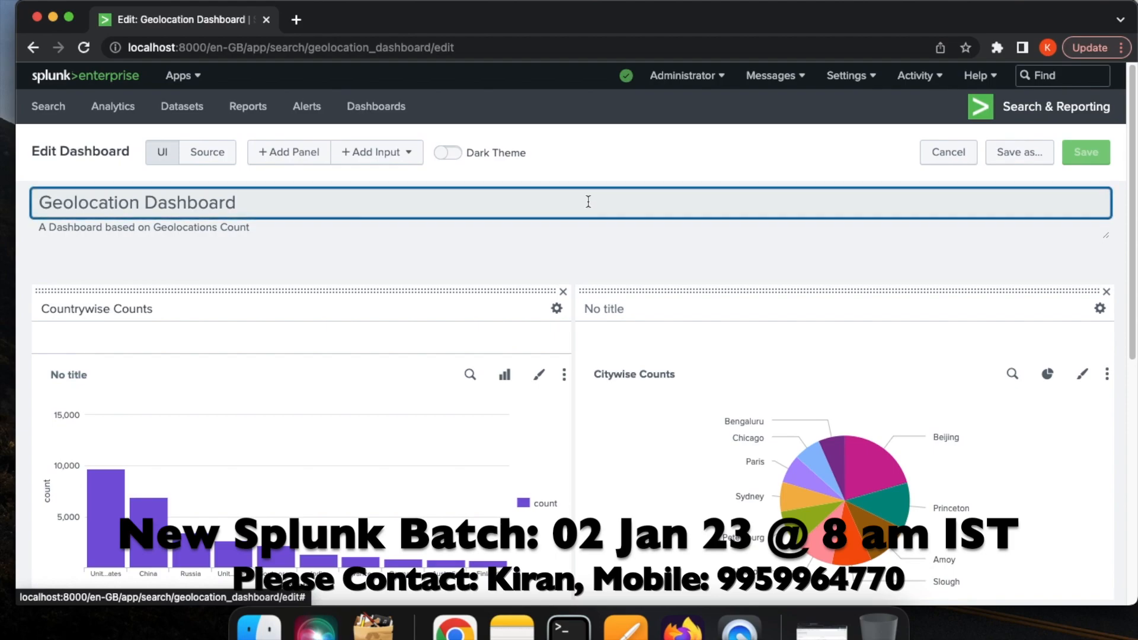
left_click(205, 156)
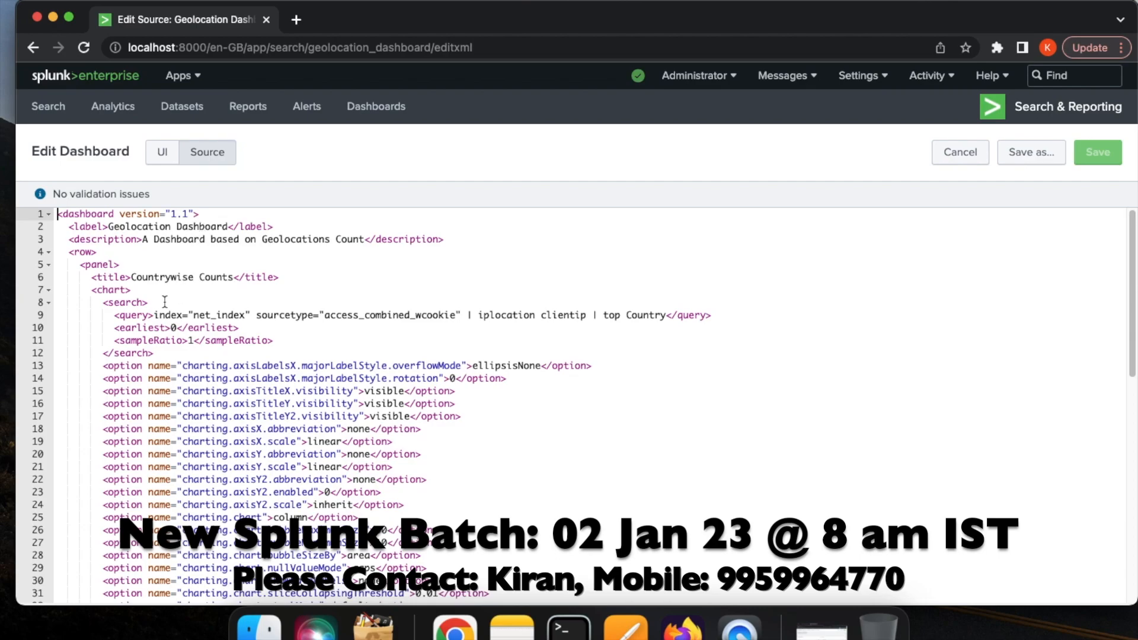
Examine how the panel, search and query elements are structured in the dashboard's XML source
double_click(91, 264)
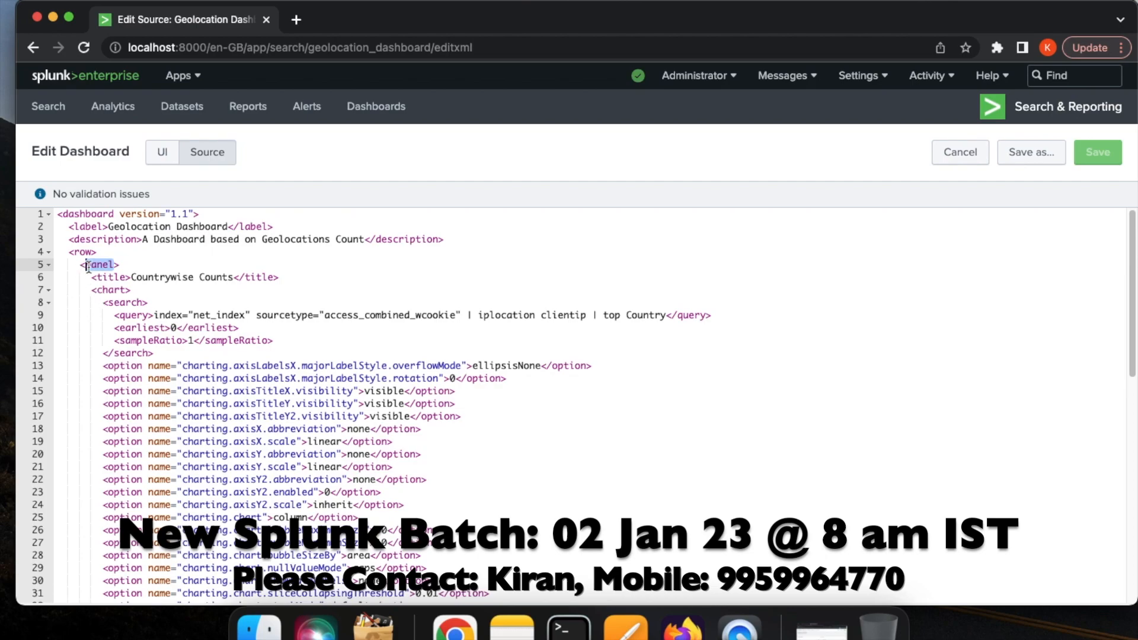
double_click(120, 303)
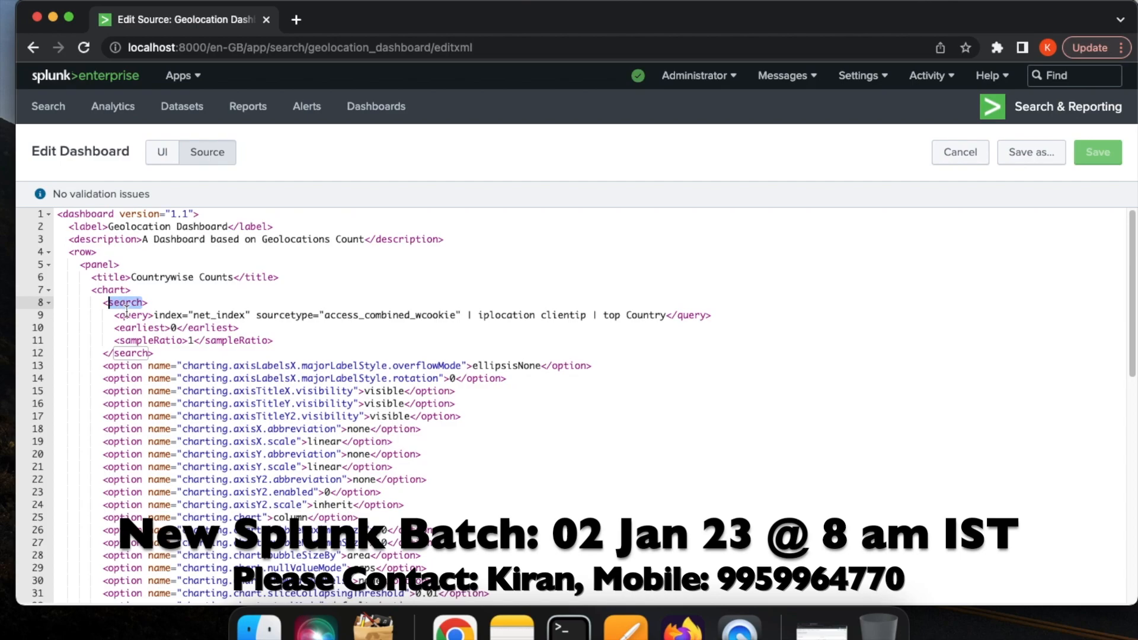
double_click(130, 315)
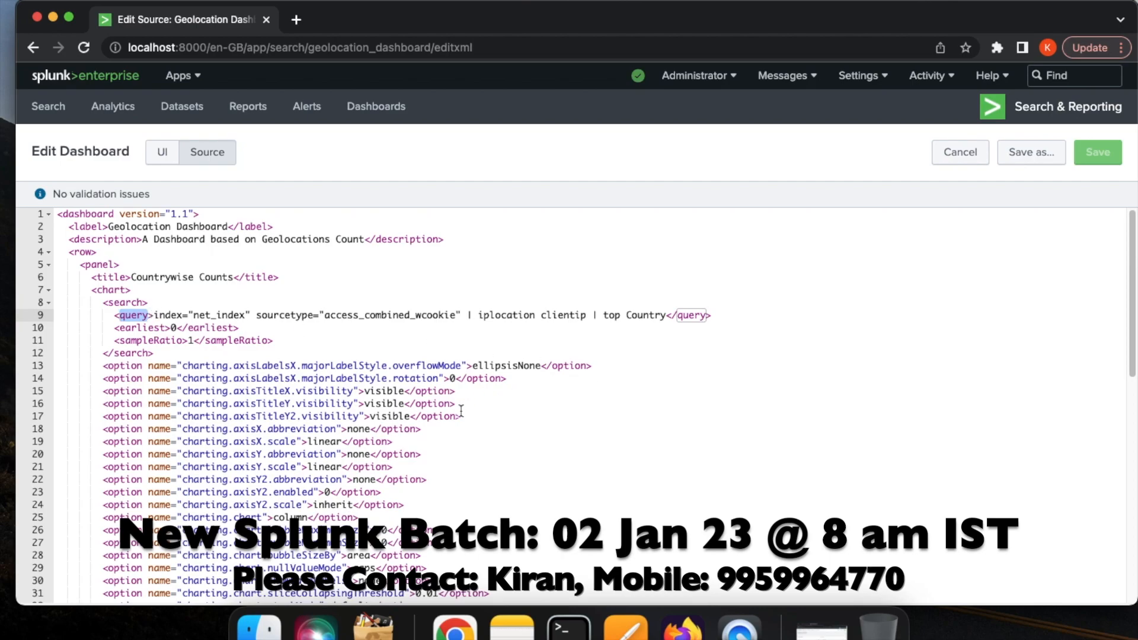
scroll(457, 426, "down", 3)
scroll(457, 426, "up", 3)
scroll(353, 468, "down", 14)
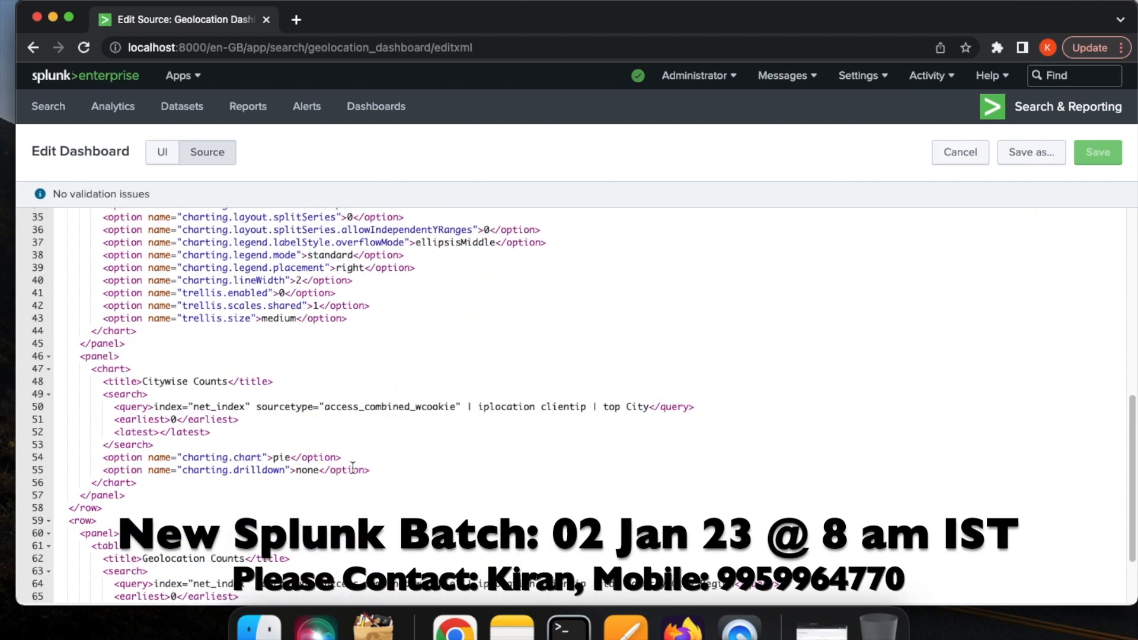
scroll(352, 468, "up", 14)
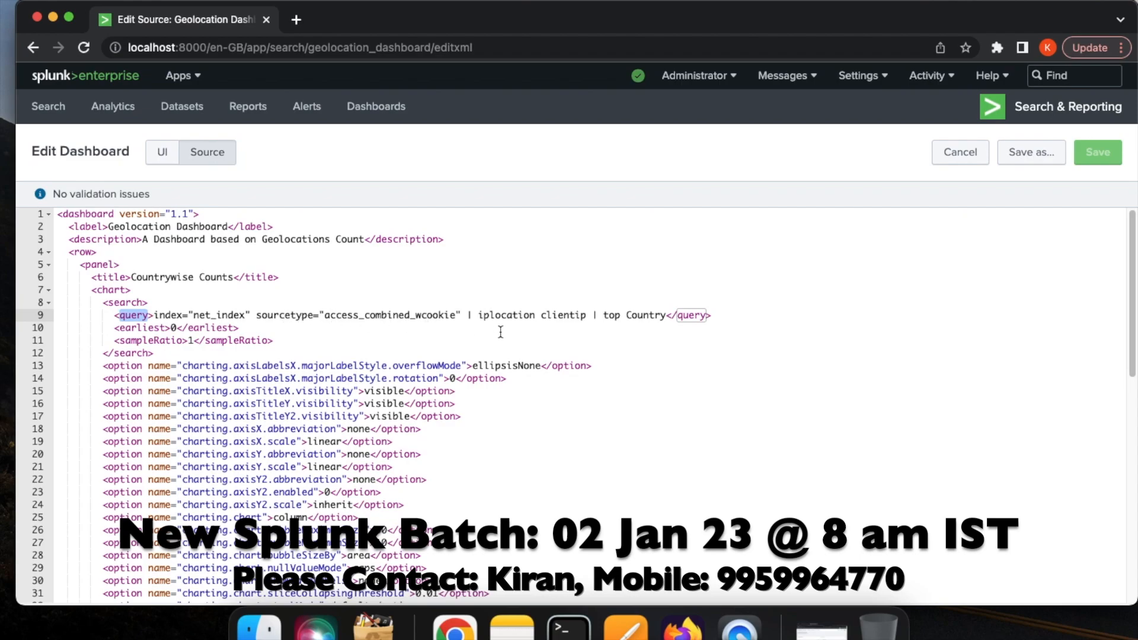
Compare the queries of the Countrywise, Citywise and Geolocation Counts panels for the search portion they share
left_click_drag(591, 319, 154, 314)
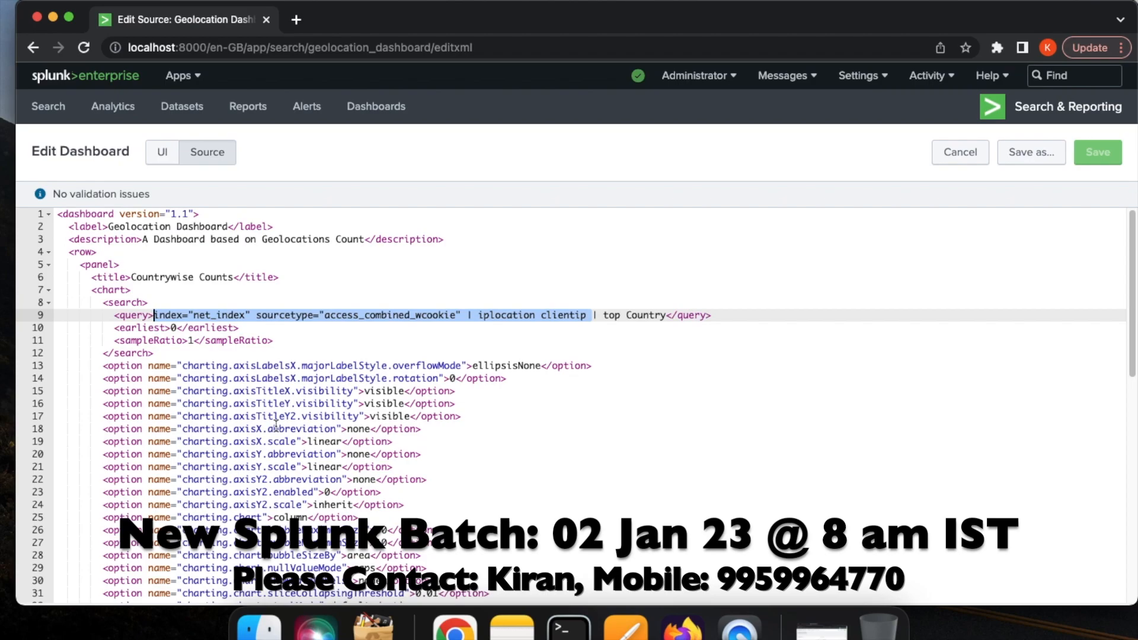
scroll(276, 426, "down", 10)
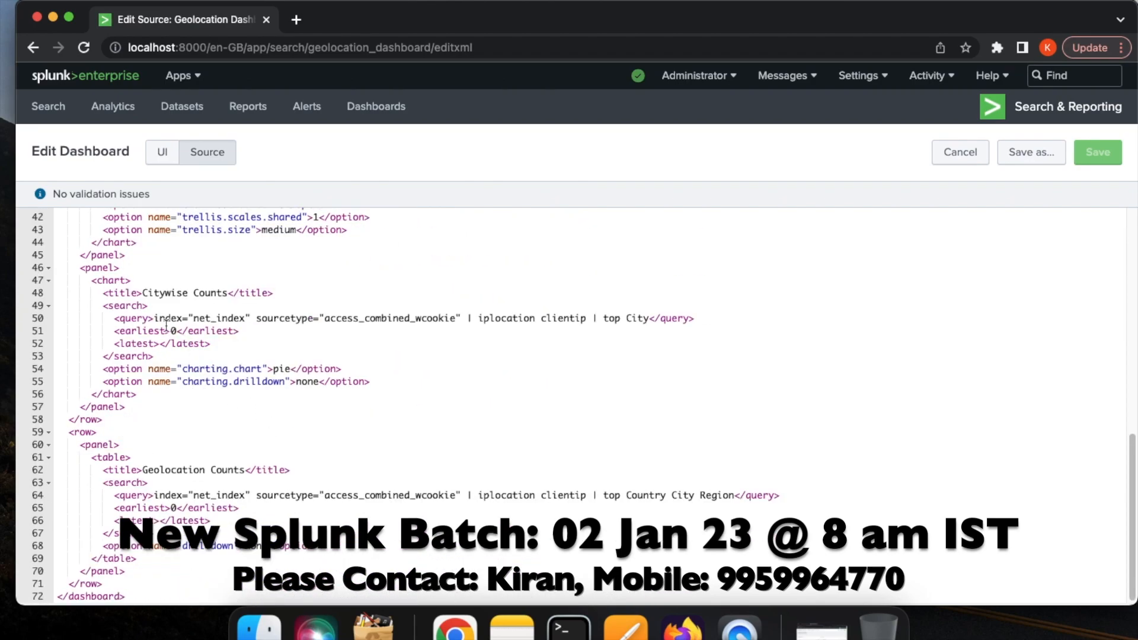
left_click_drag(153, 319, 590, 323)
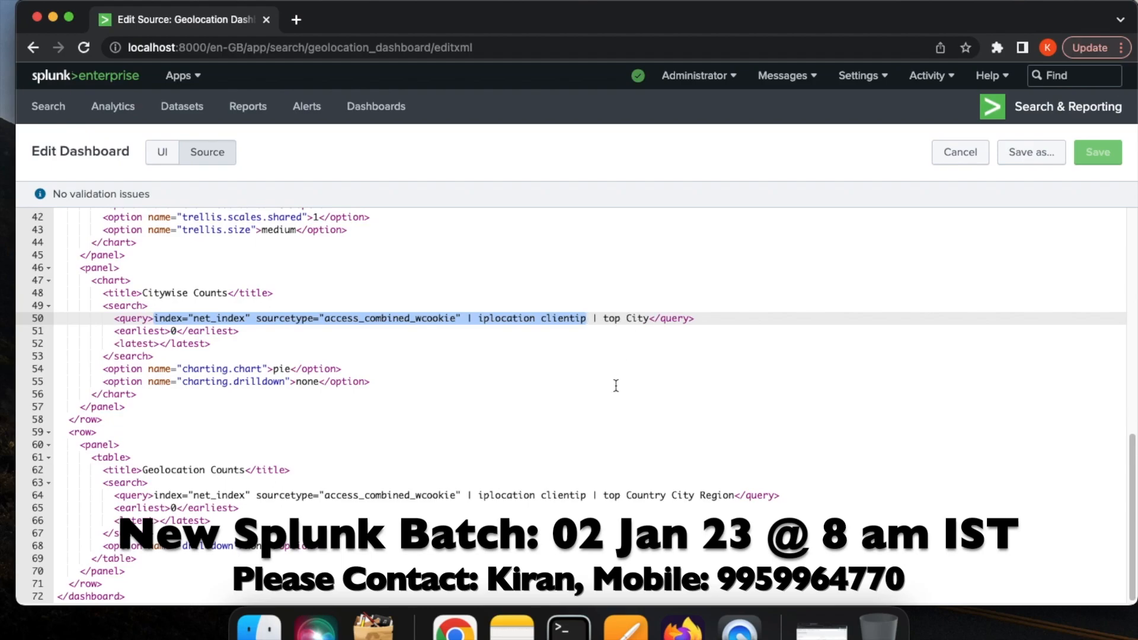
scroll(616, 386, "up", 10)
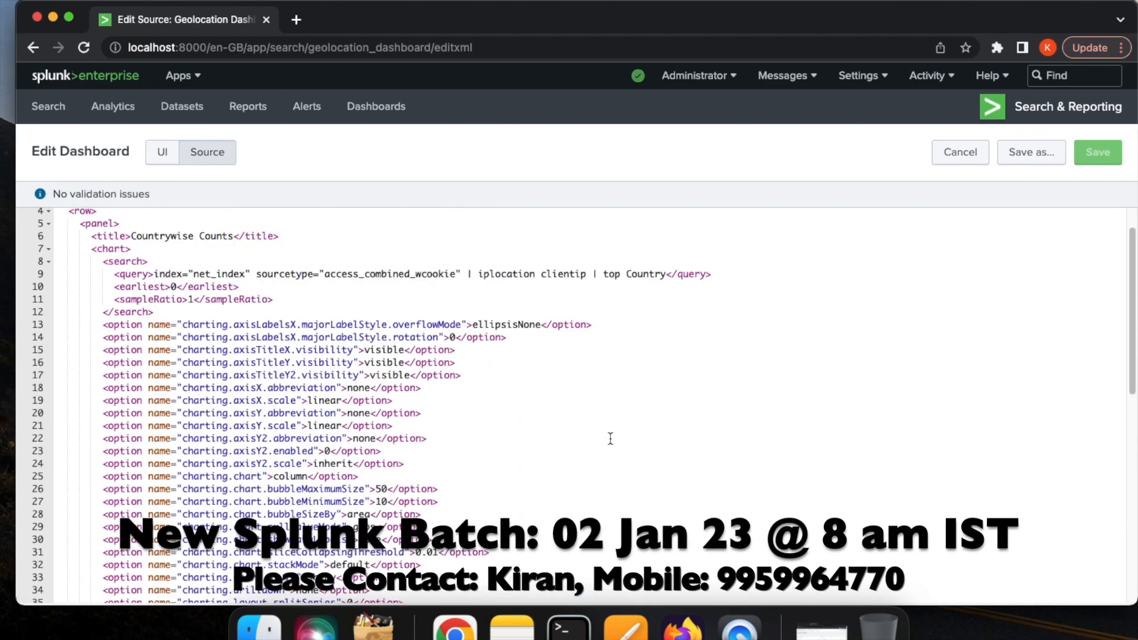
scroll(610, 437, "down", 10)
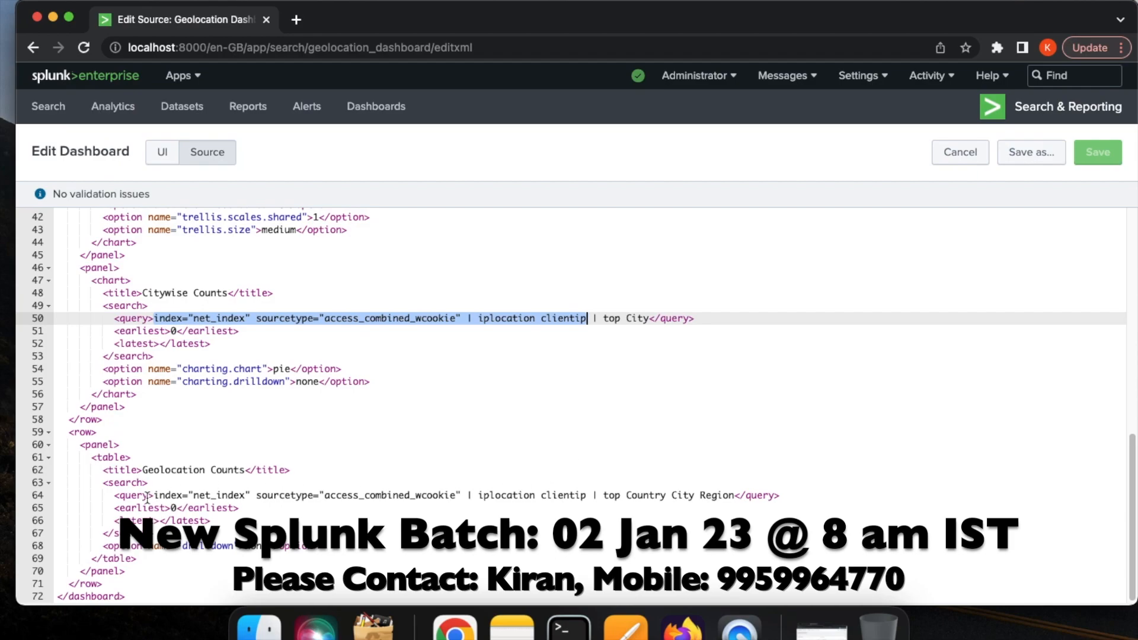
left_click_drag(154, 496, 590, 498)
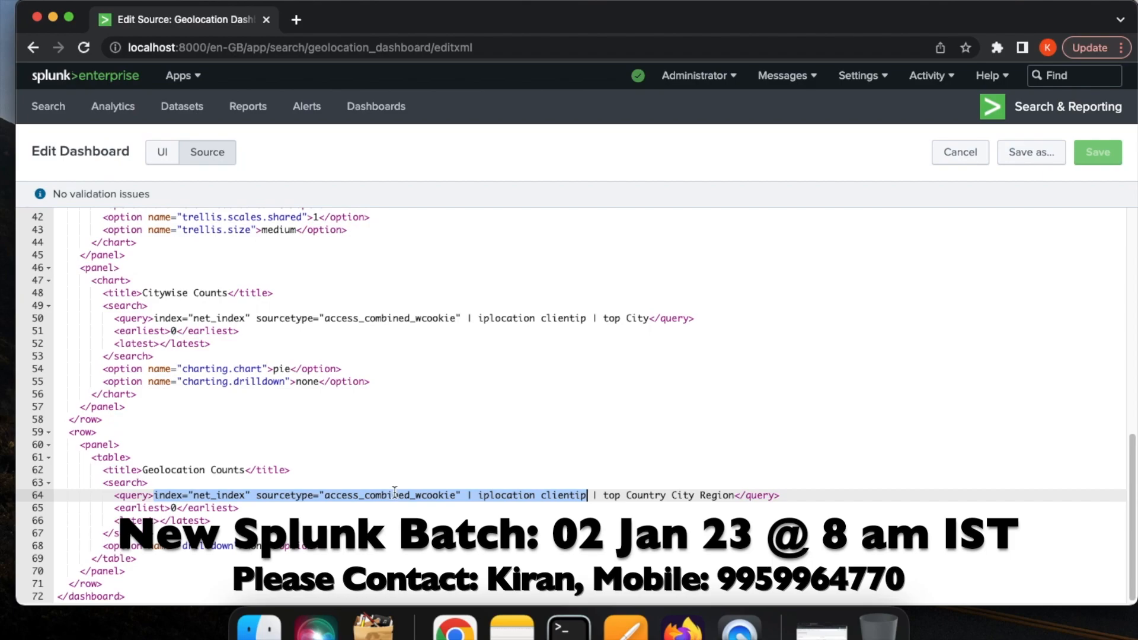
scroll(395, 492, "up", 15)
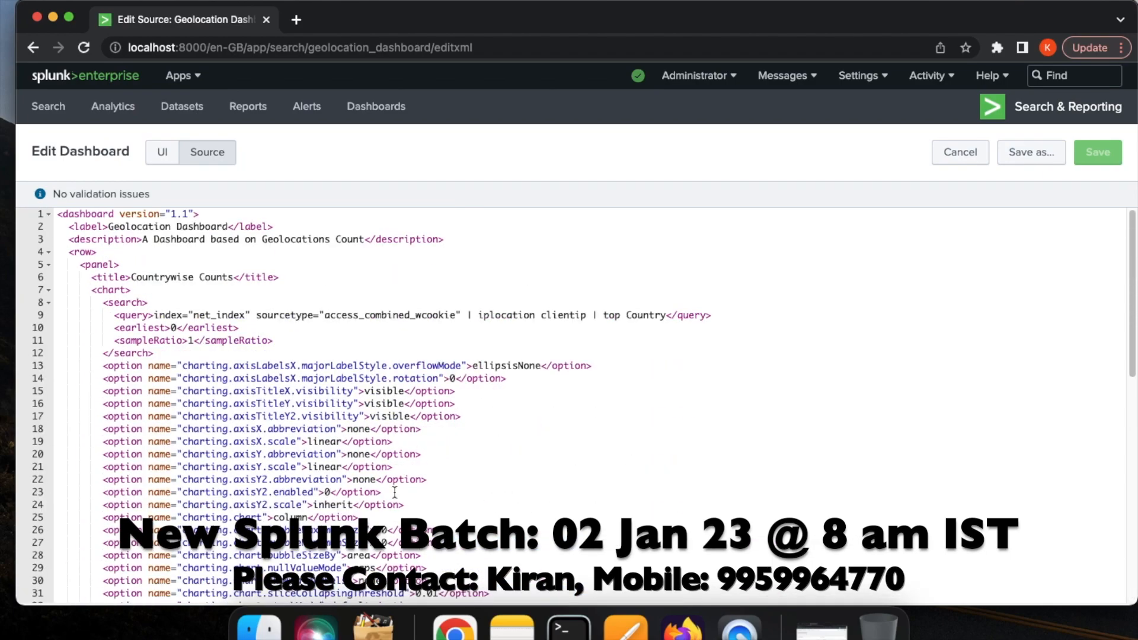
Insert a search element with the id "my_bs" on a new line directly below the opening dashboard tag
left_click(212, 214)
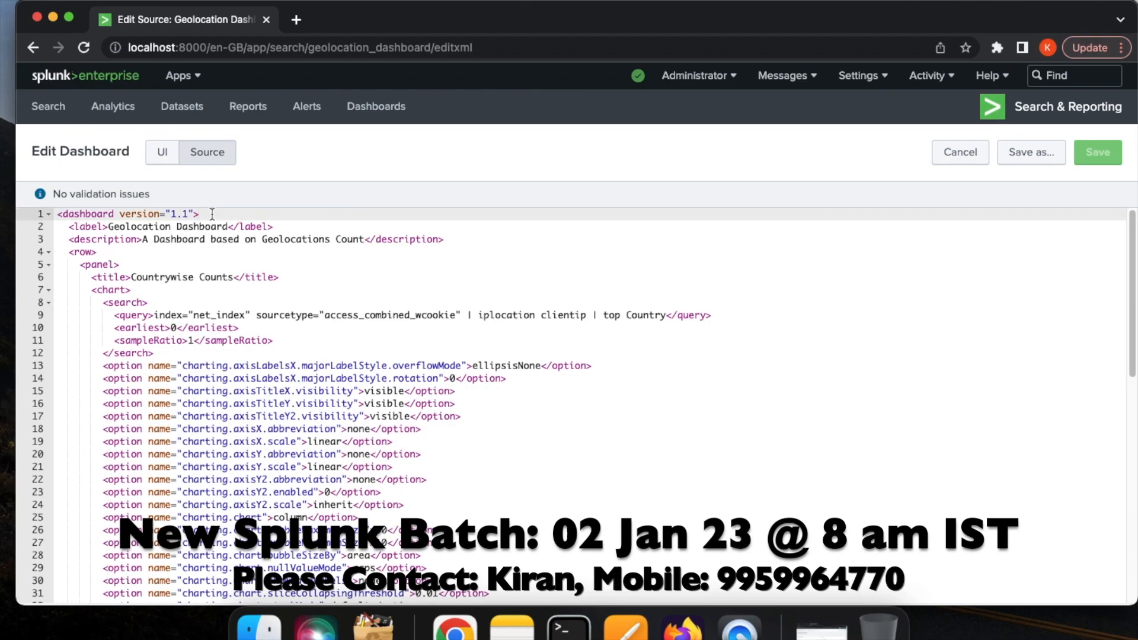
key("Return")
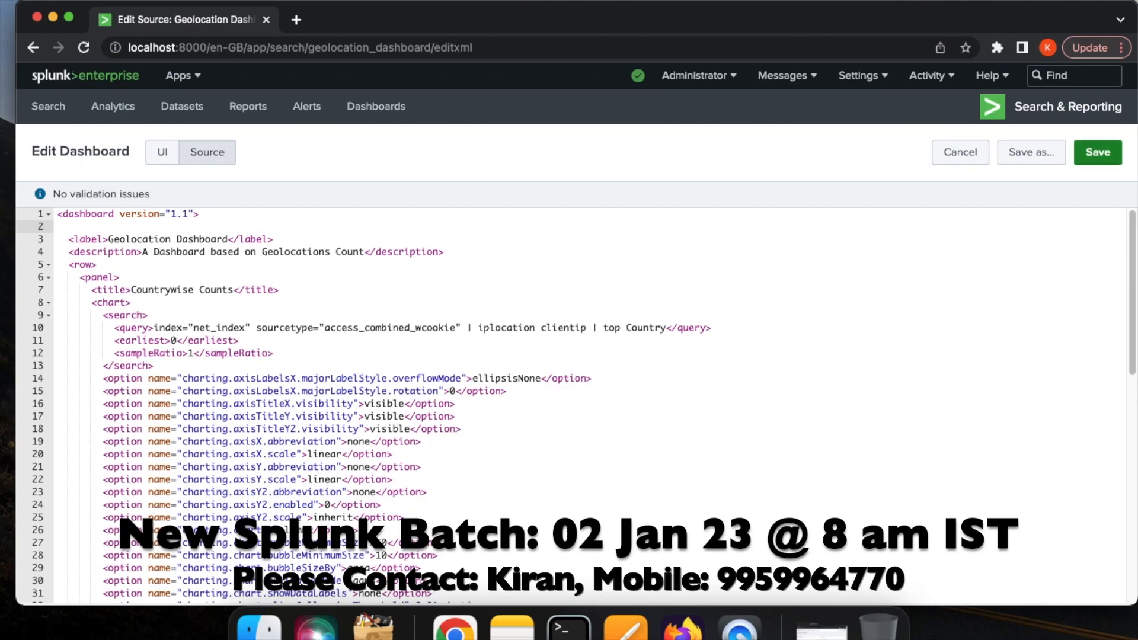
type("<s")
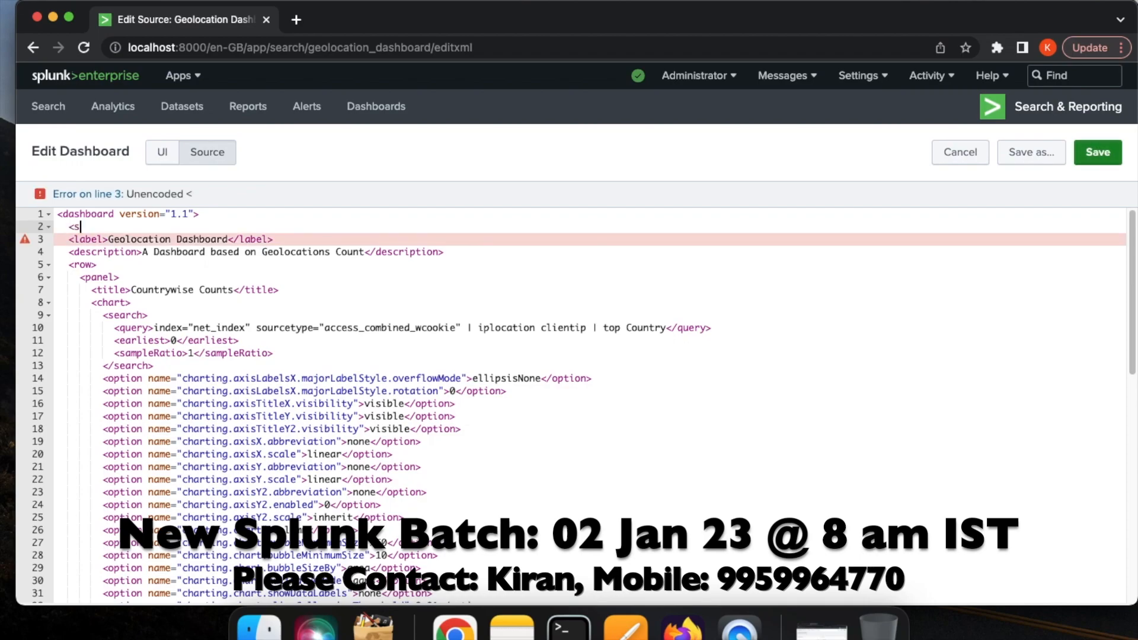
type("earch")
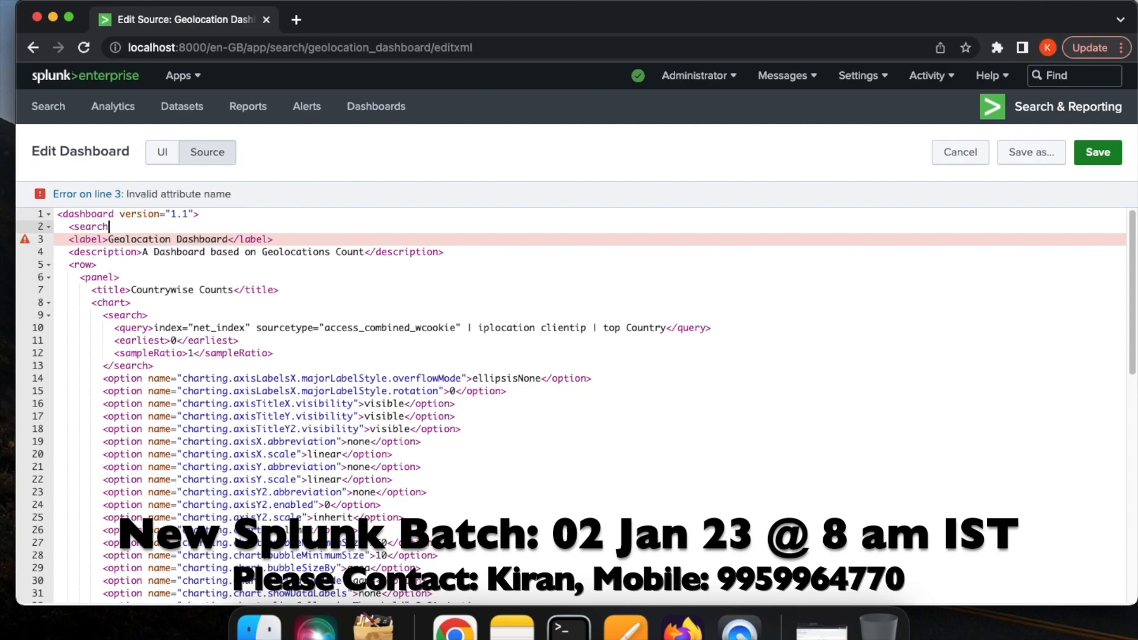
type(">")
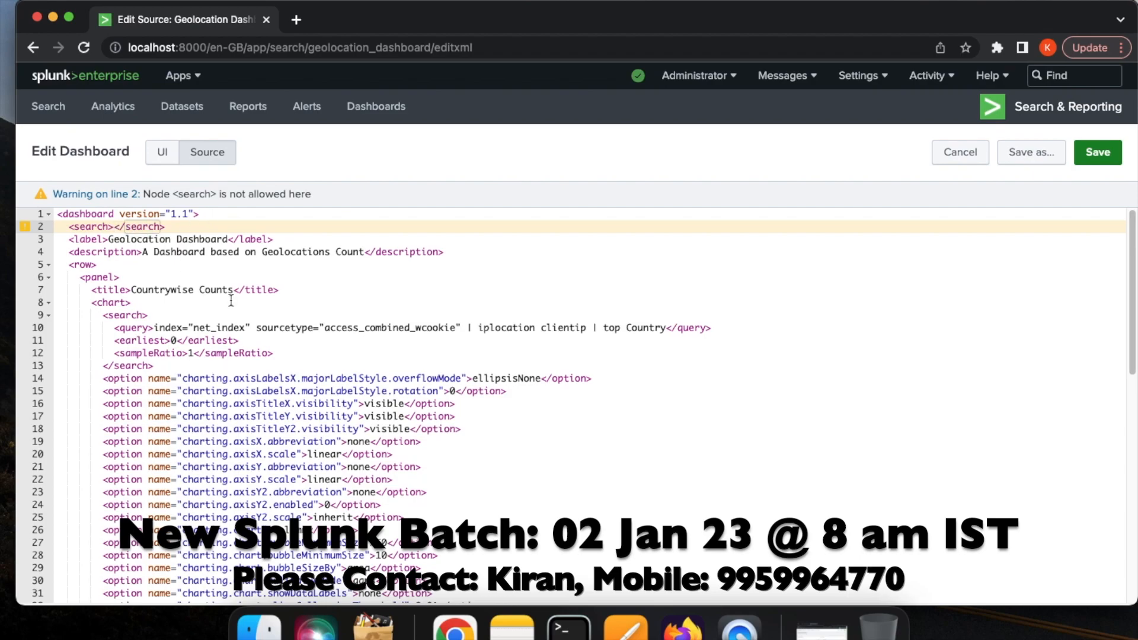
type("id=")
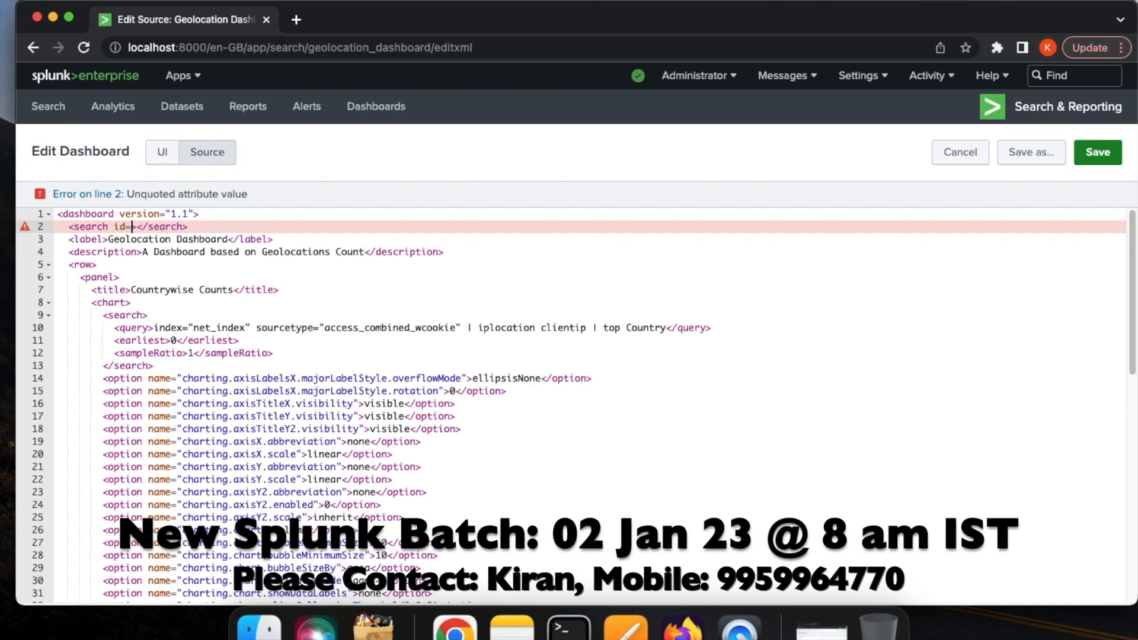
type("\"my")
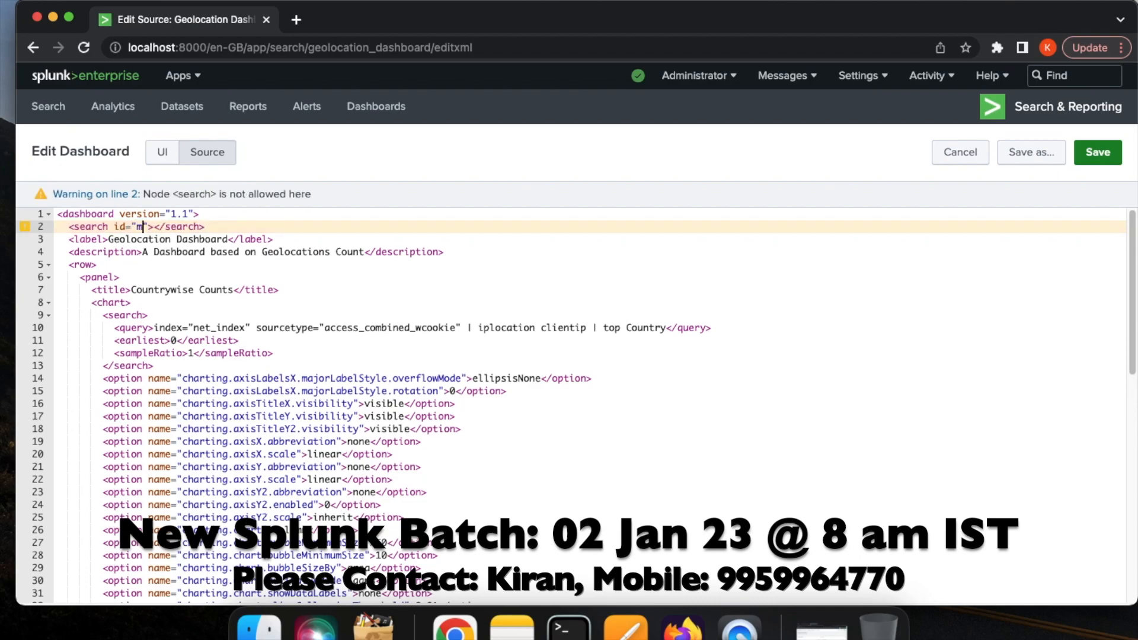
type("_bs")
Copy the column chart's opening query tag through iplocation clientip into the my_bs search element, and close it with </query>
left_click_drag(114, 327, 587, 328)
key("super+c")
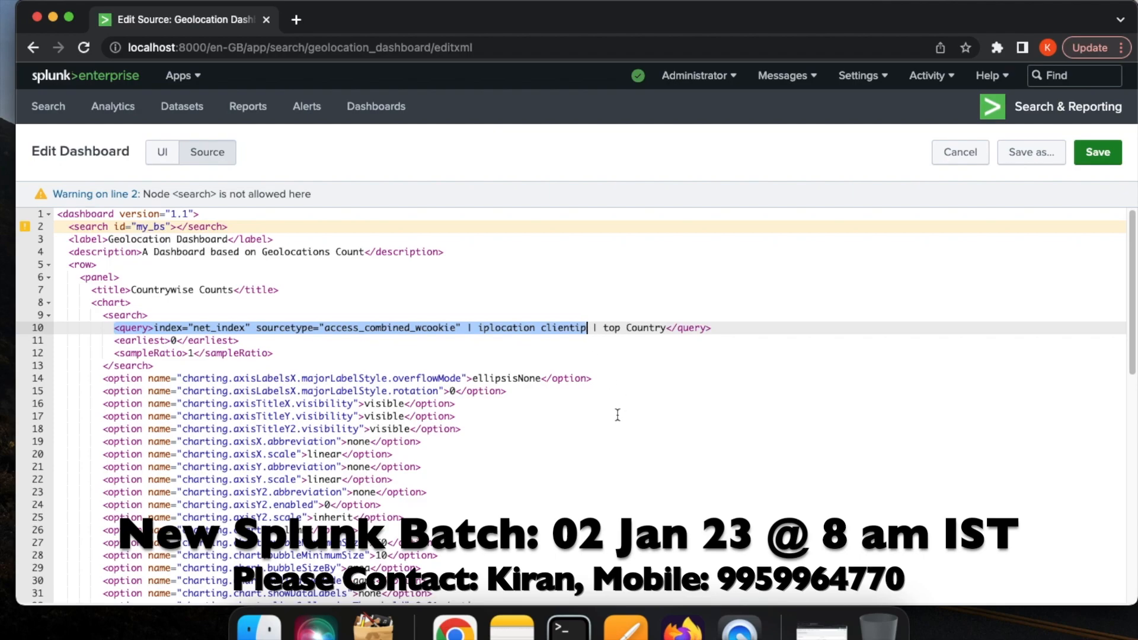
left_click(177, 227)
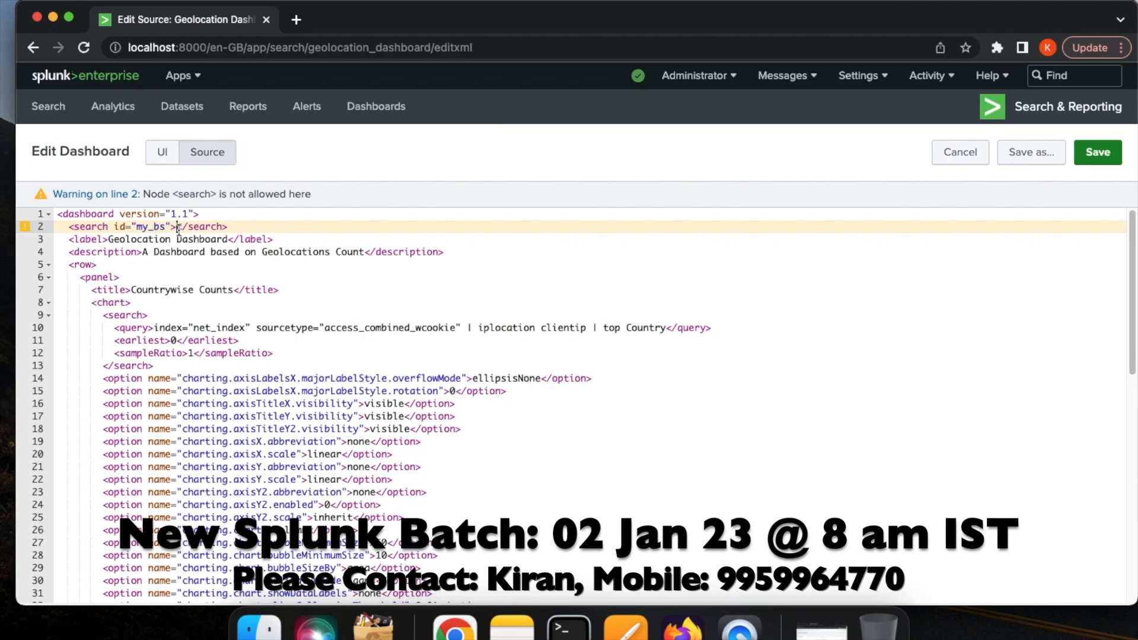
key("super+v")
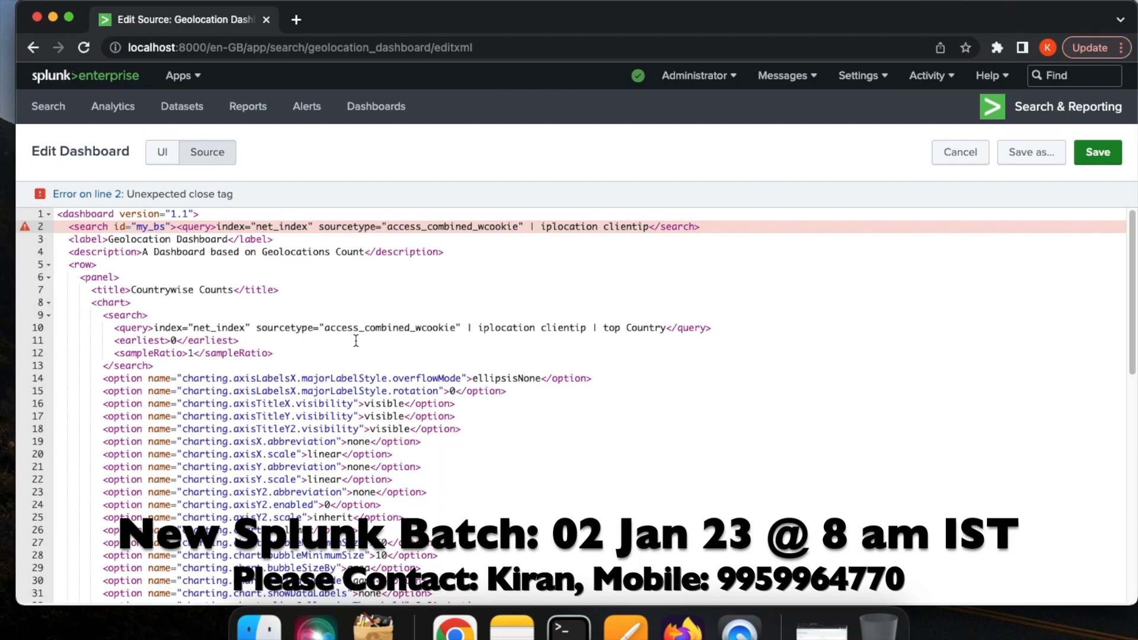
left_click(650, 226)
type("</")
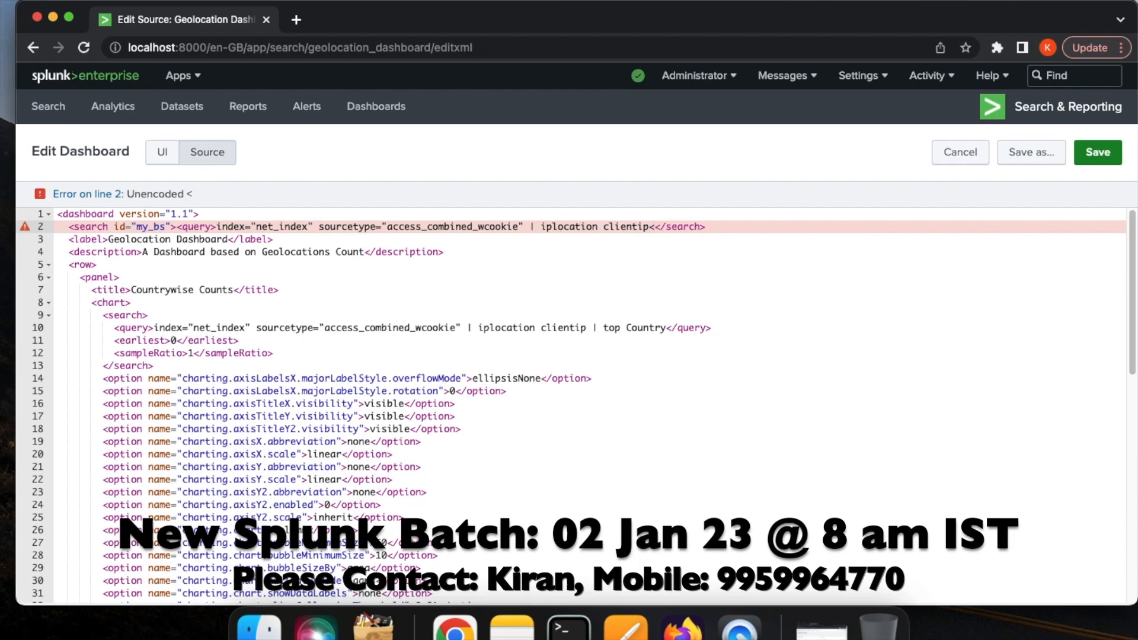
type("query")
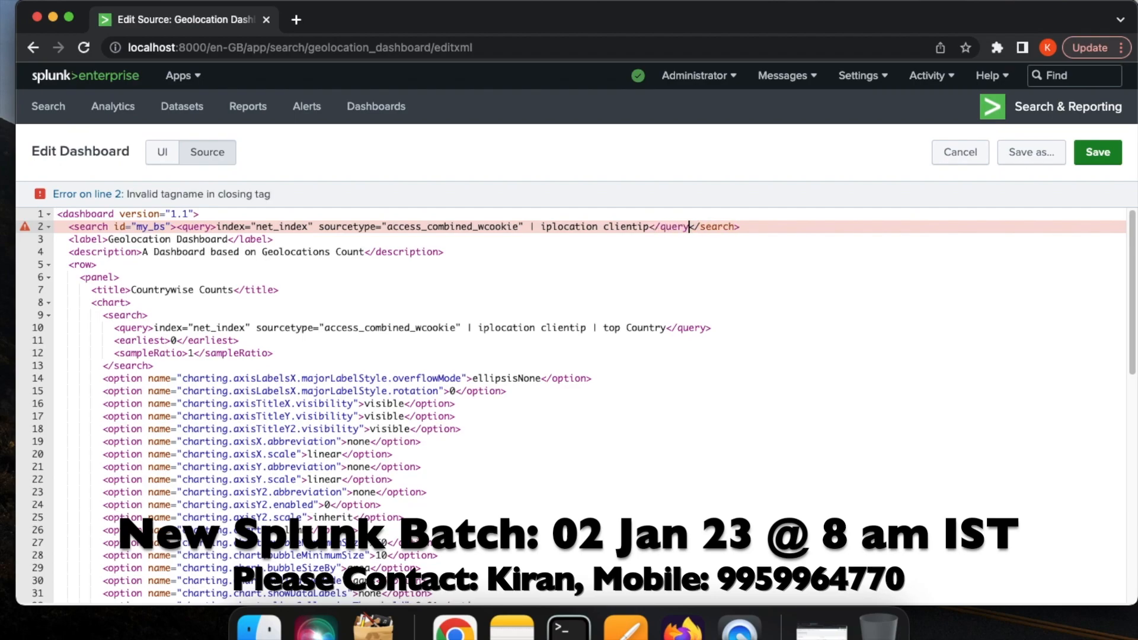
type(">")
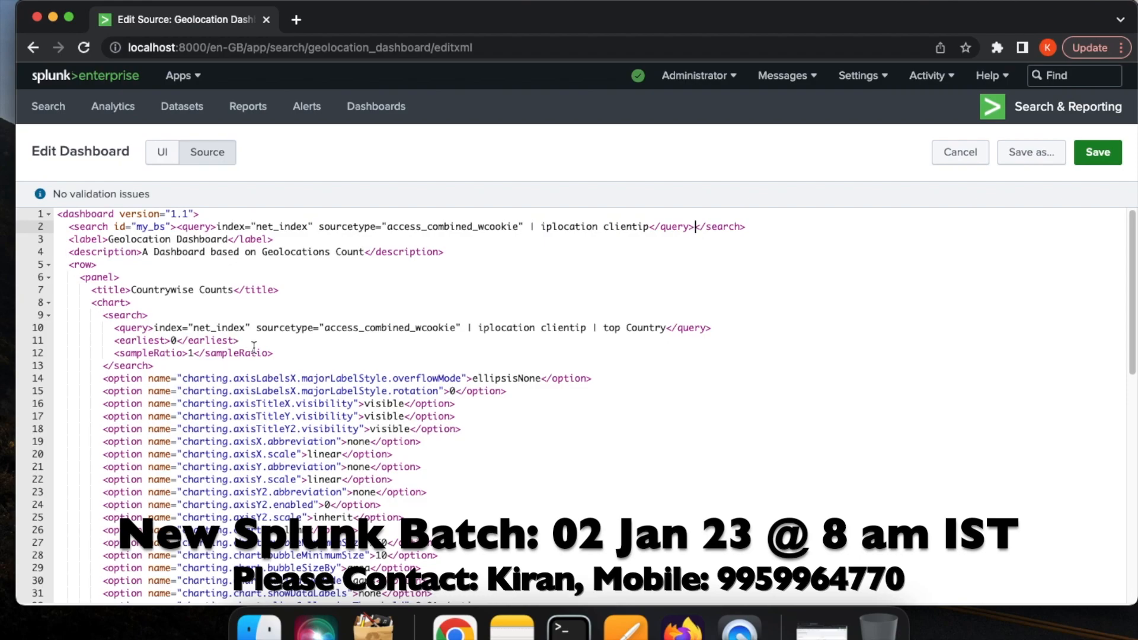
Add base="my_bs" to the Countrywise Counts search tag and reduce its query to | top Country by deleting the shared search portion
left_click(144, 315)
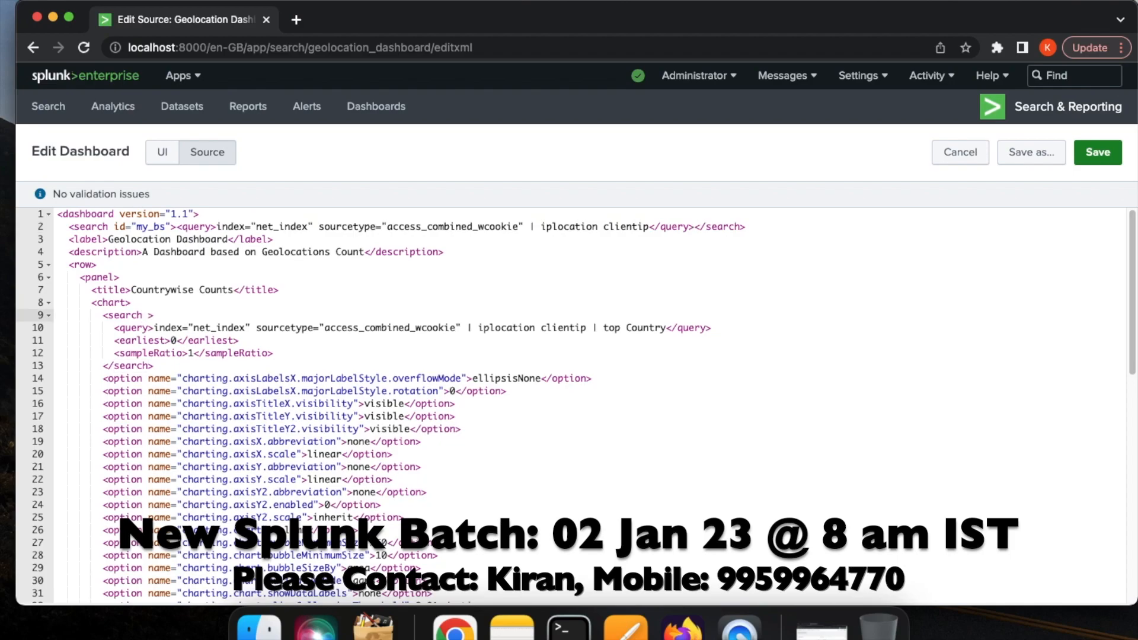
type("base")
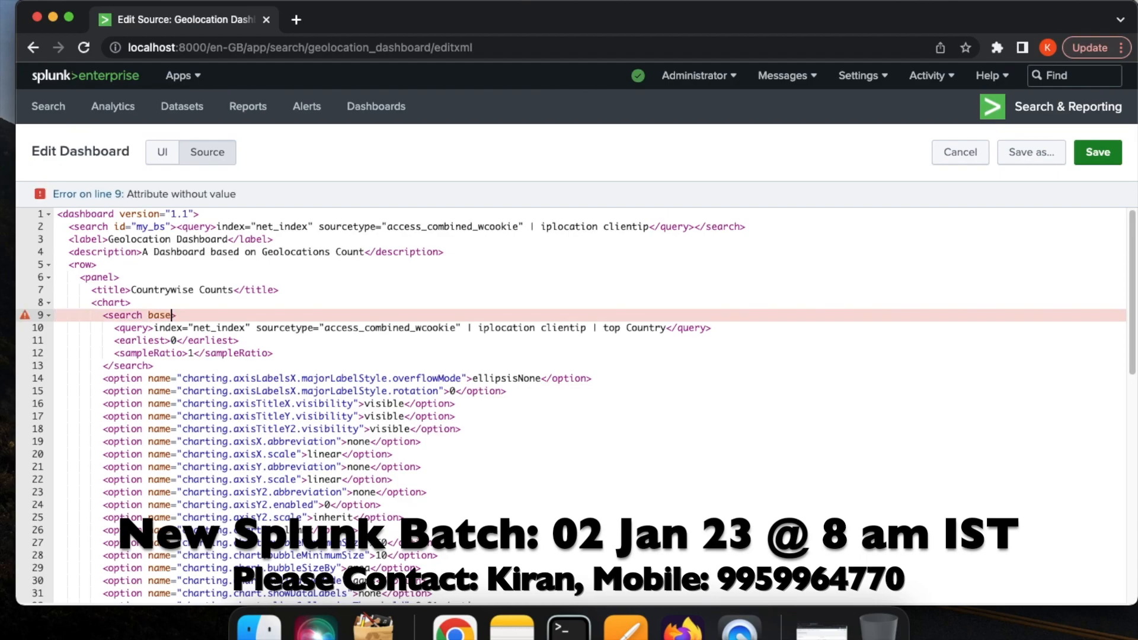
type("=")
type("\"my")
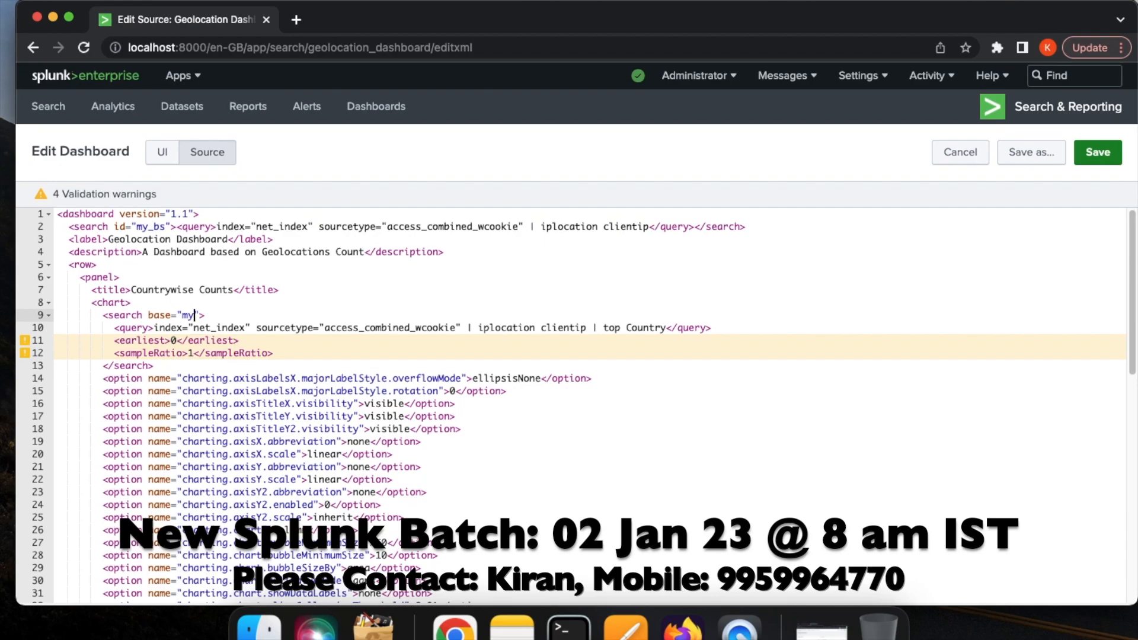
type("_bs")
left_click_drag(154, 330, 585, 334)
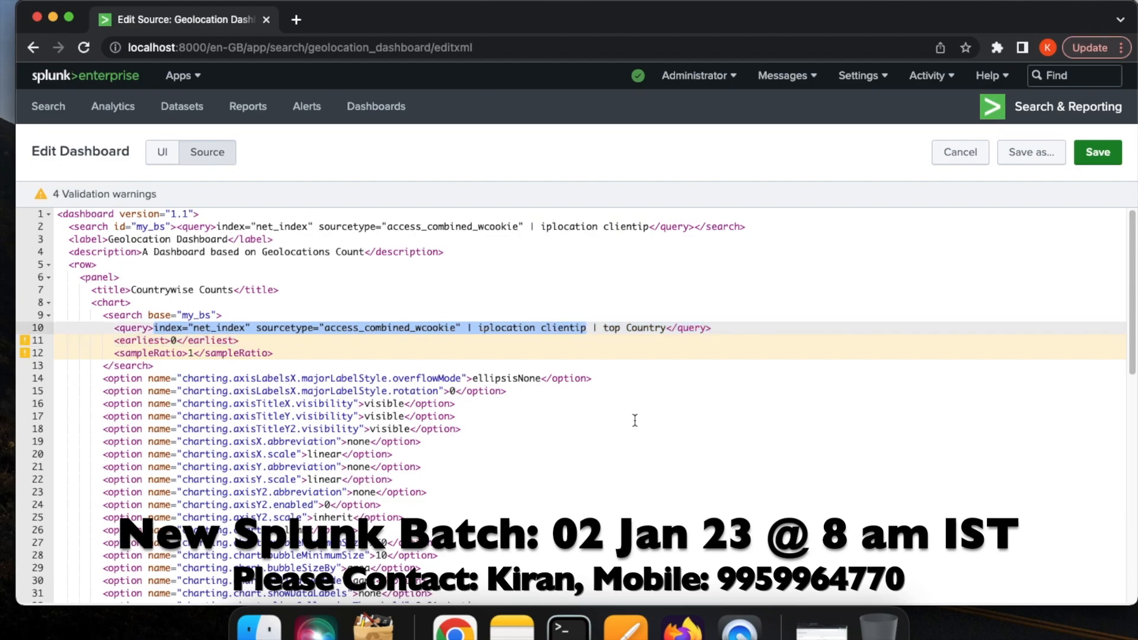
key("BackSpace")
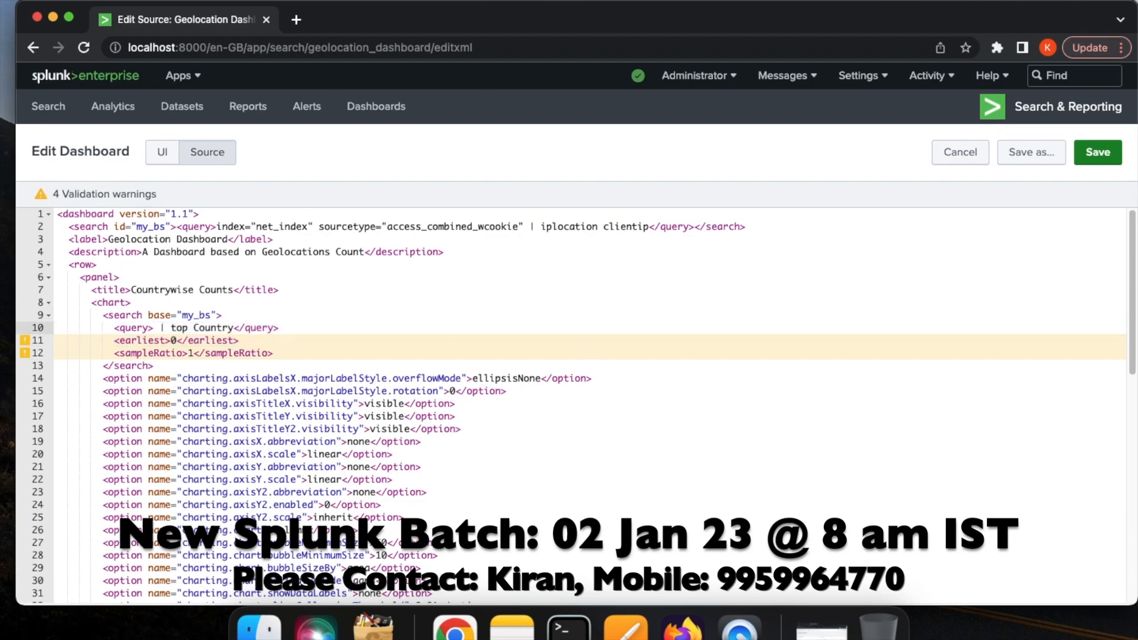
Add base="my_bs" to the Citywise Counts search tag and strip the shared portion from its query, leaving | top City
scroll(579, 474, "down", 10)
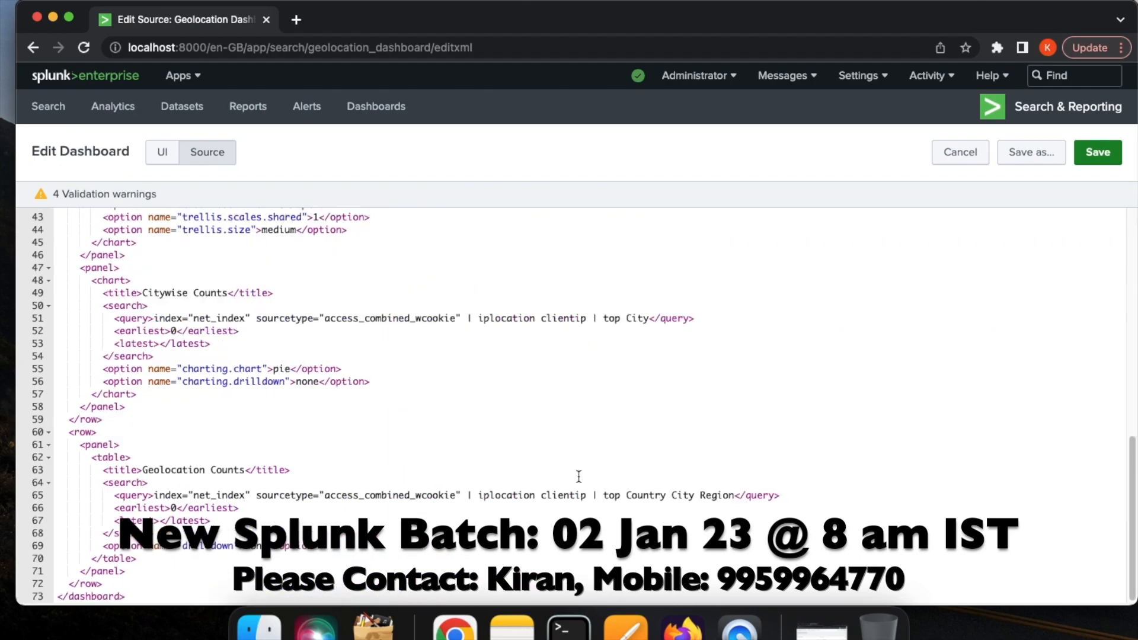
scroll(579, 475, "up", 2)
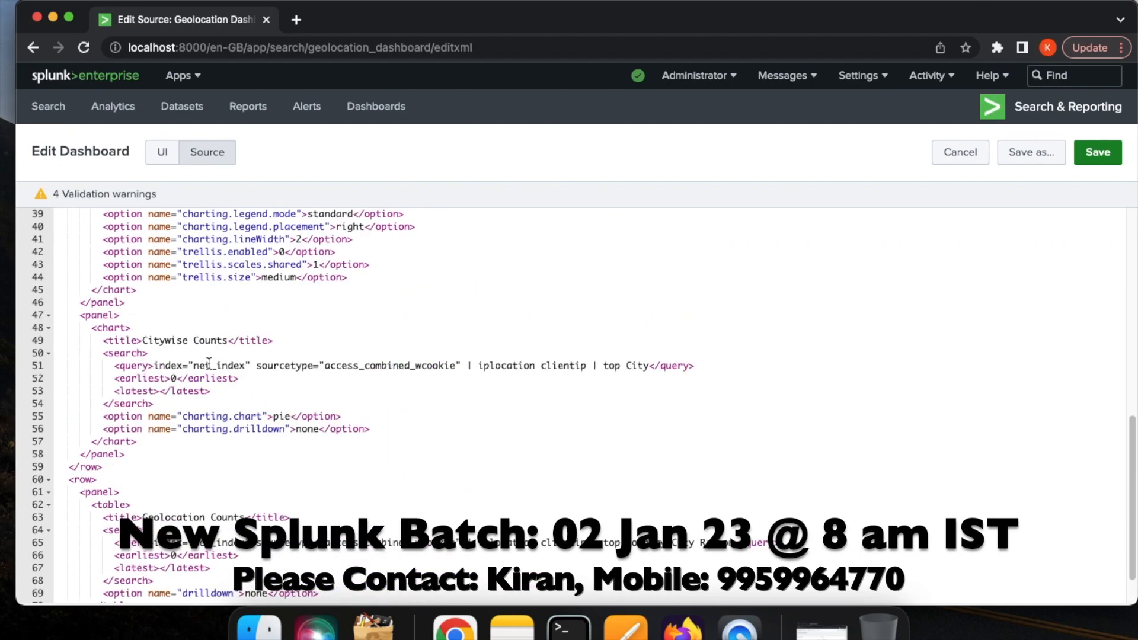
left_click(144, 354)
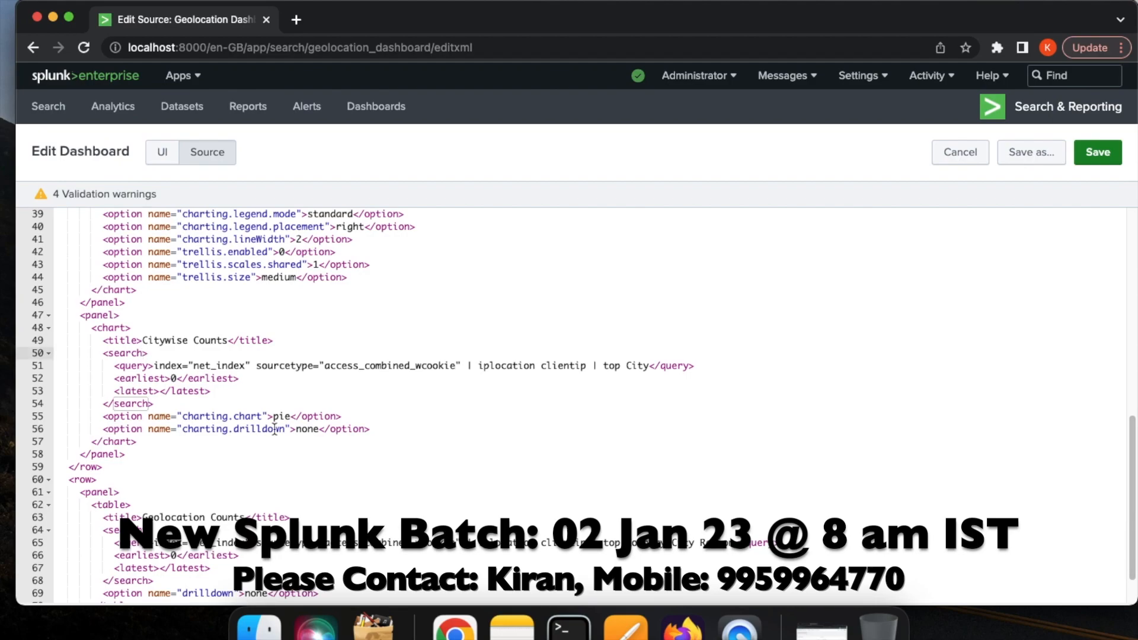
type("base")
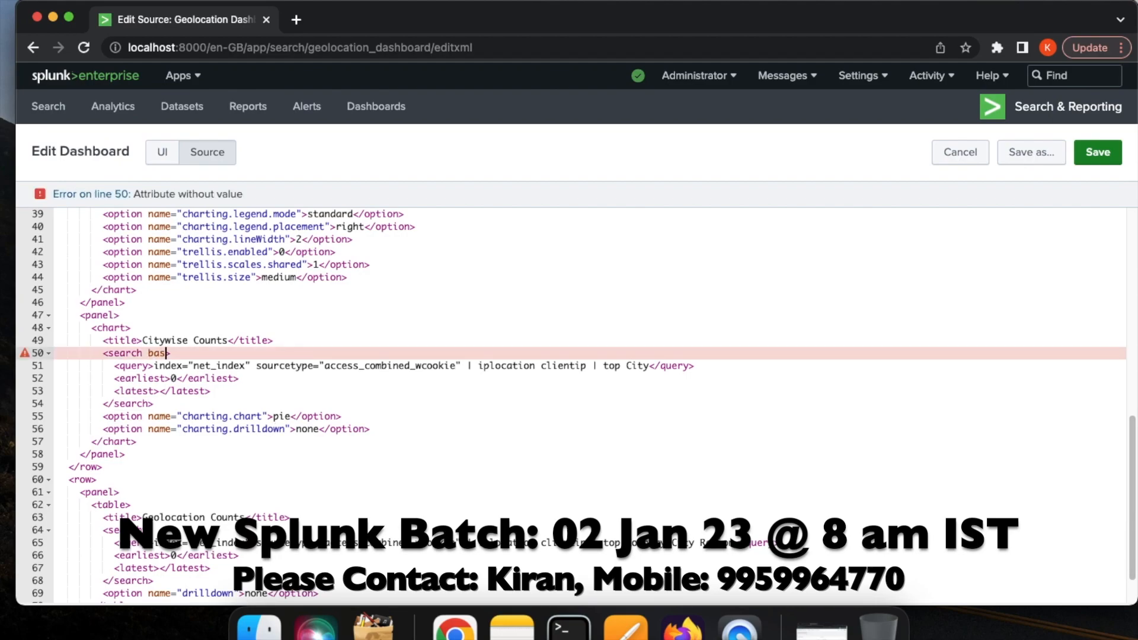
type("=\"my")
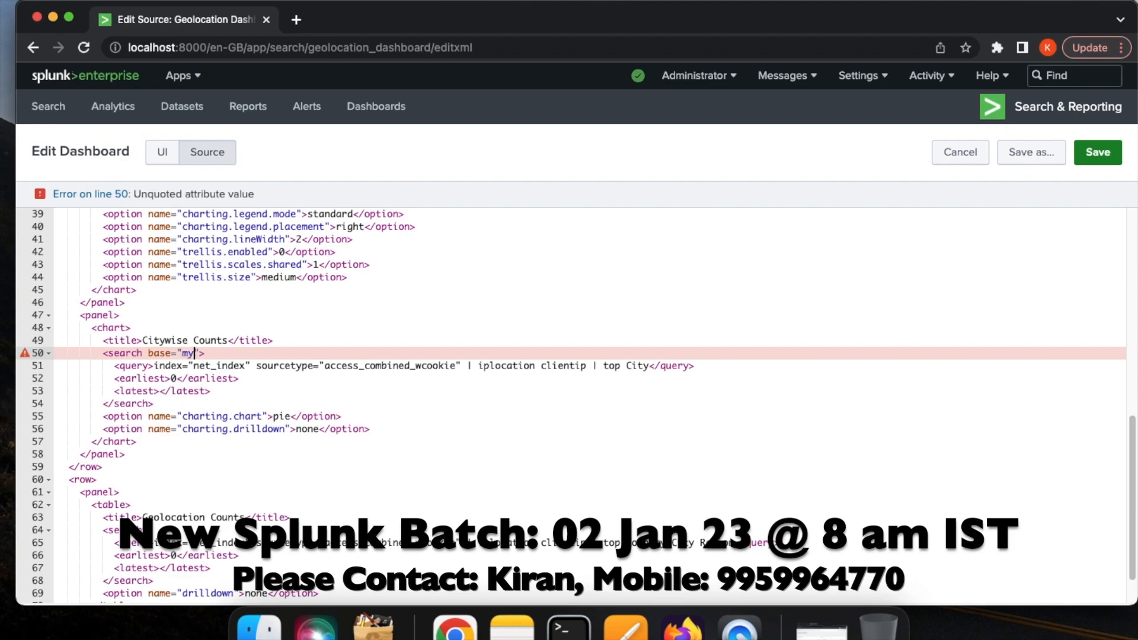
type("_bs")
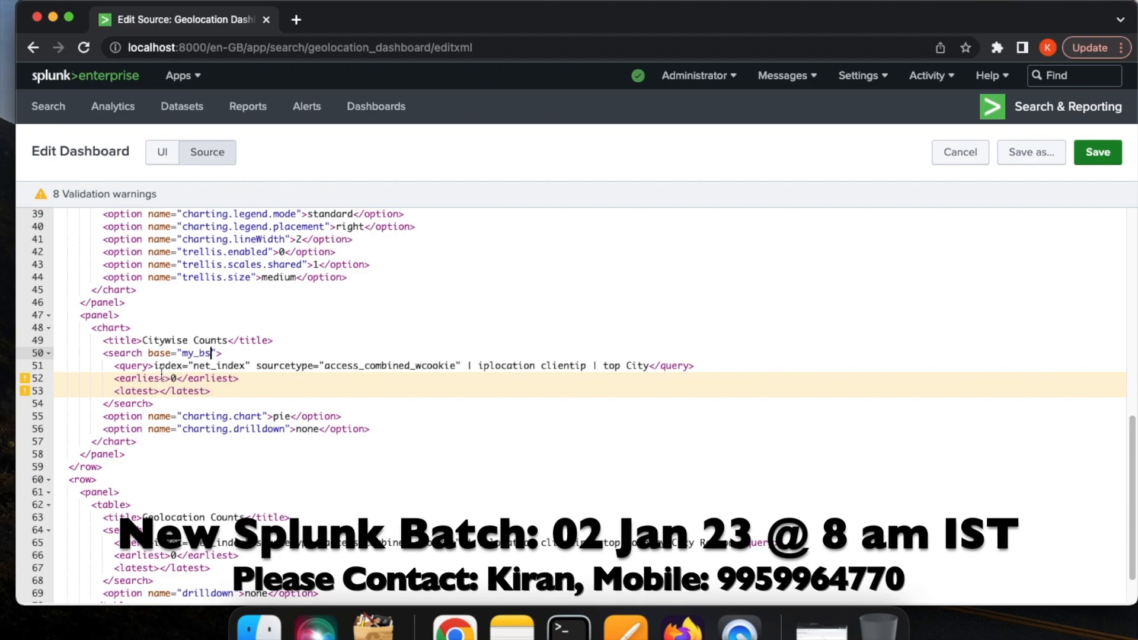
left_click_drag(154, 365, 588, 367)
key("BackSpace")
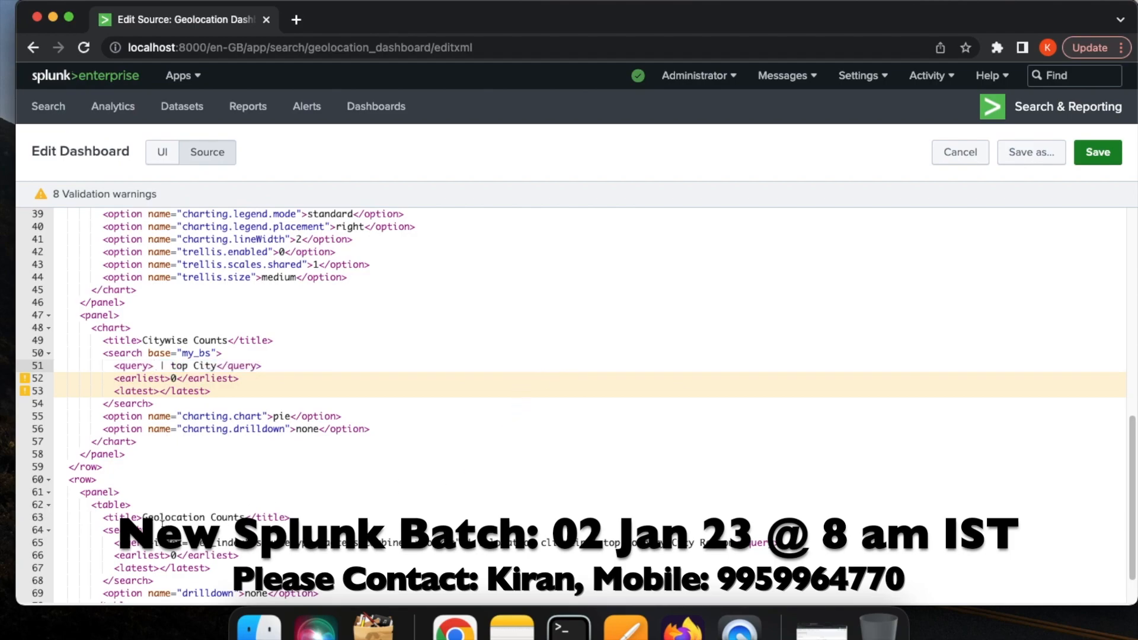
Point the Geolocation Counts search to base="my_bs" and cut the shared portion from its query, keeping | top Country City Region
left_click(379, 531)
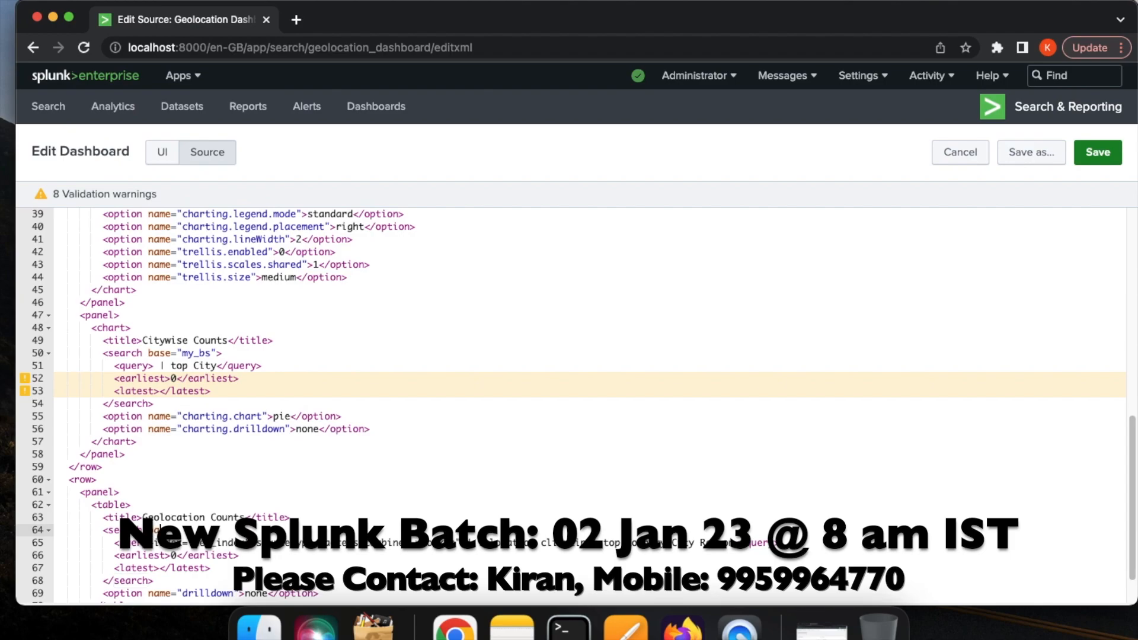
type("base=")
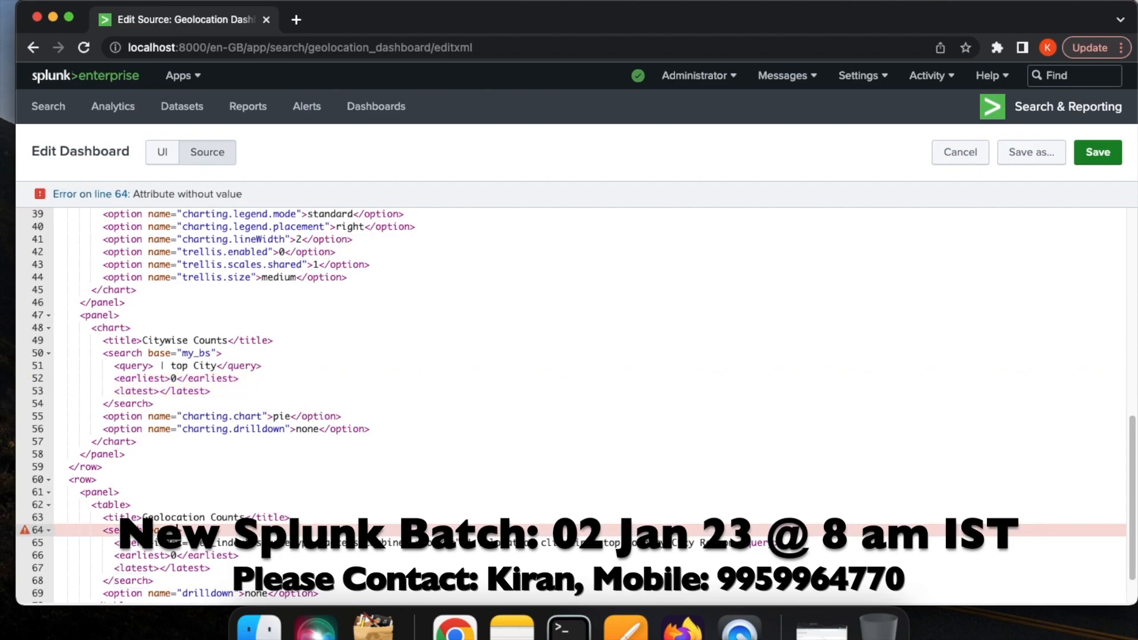
type("\"my")
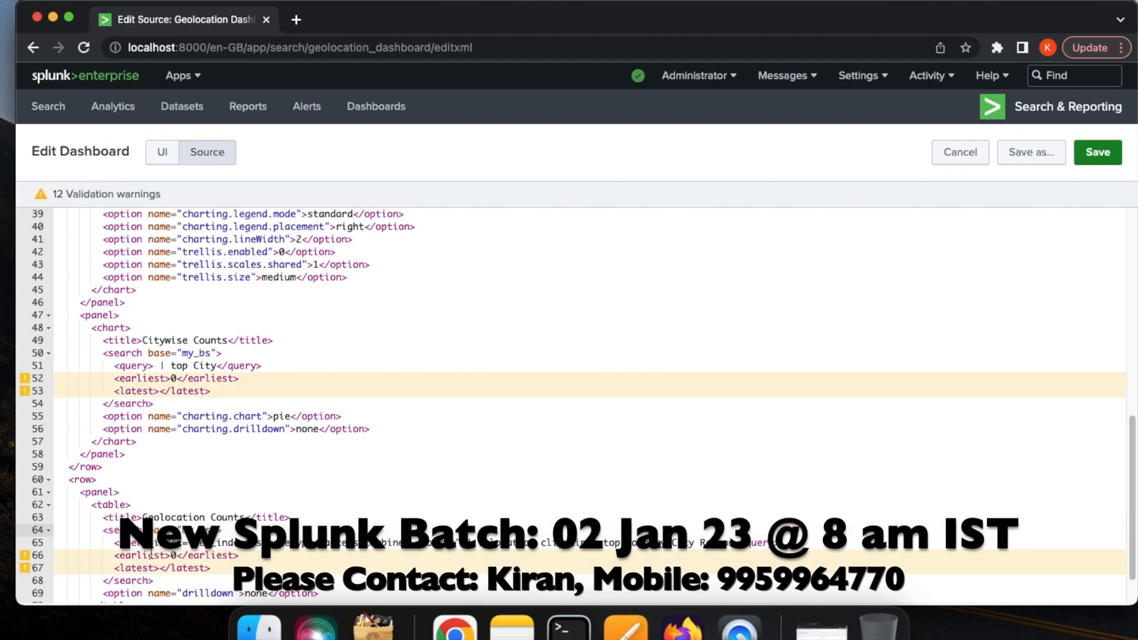
left_click_drag(153, 544, 598, 538)
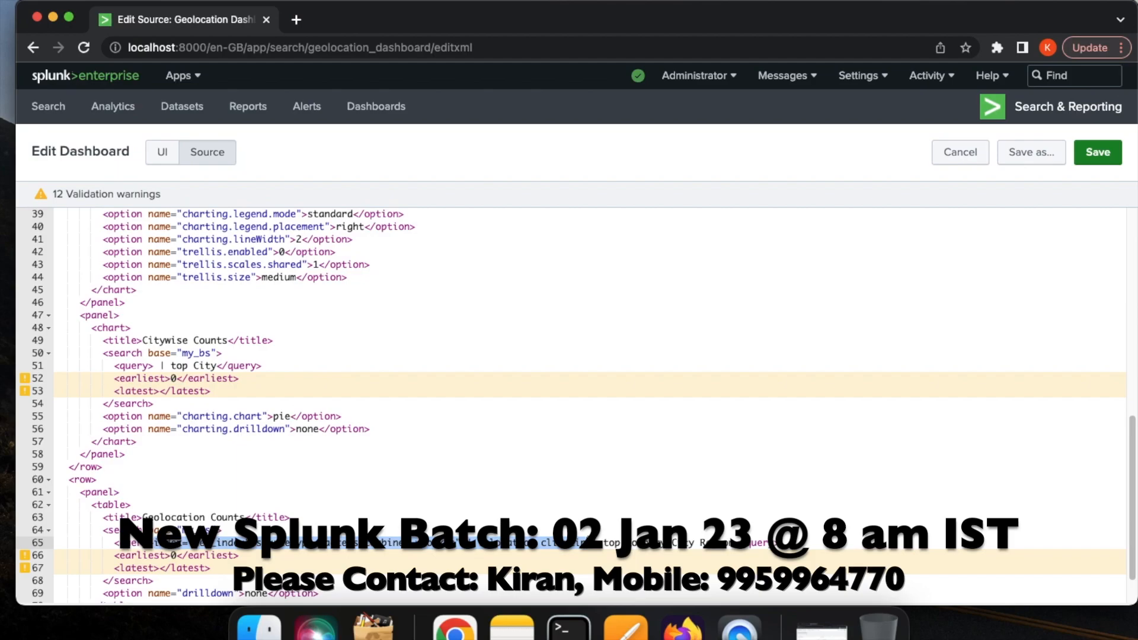
key("BackSpace")
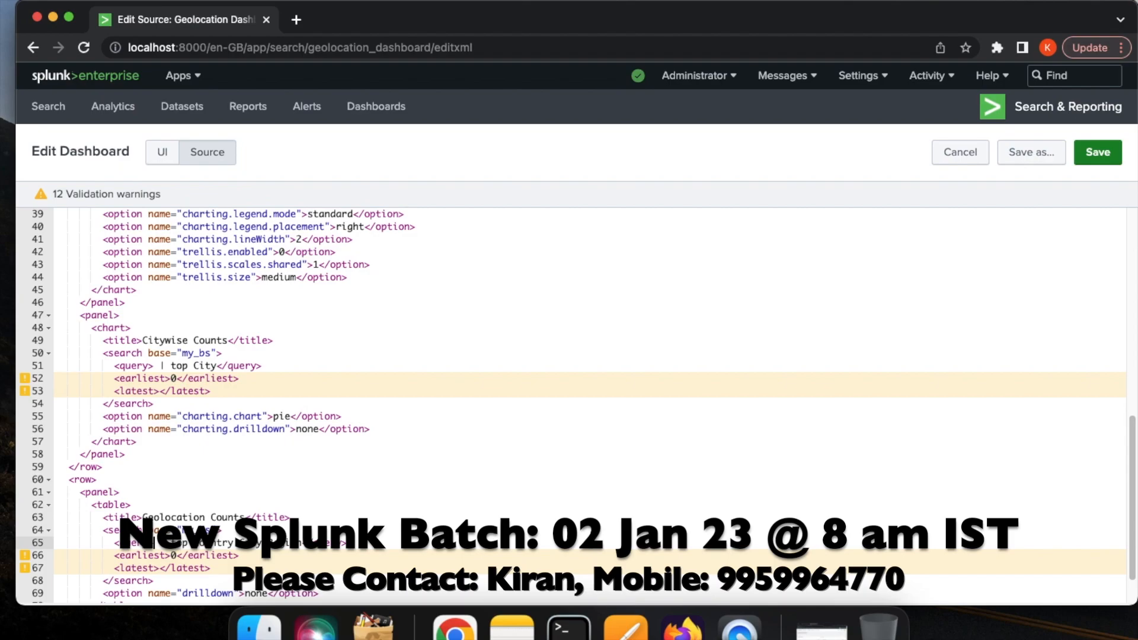
scroll(569, 403, "down", 2)
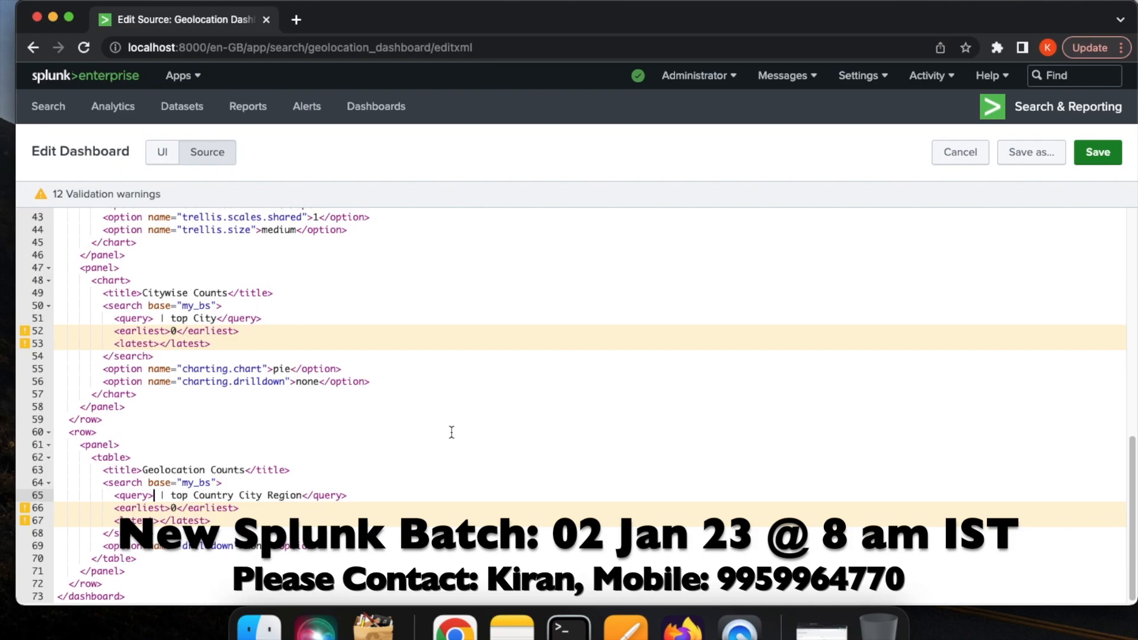
Delete the earliest and sampleRatio elements from the Countrywise Counts search
left_click(364, 262)
scroll(364, 261, "up", 10)
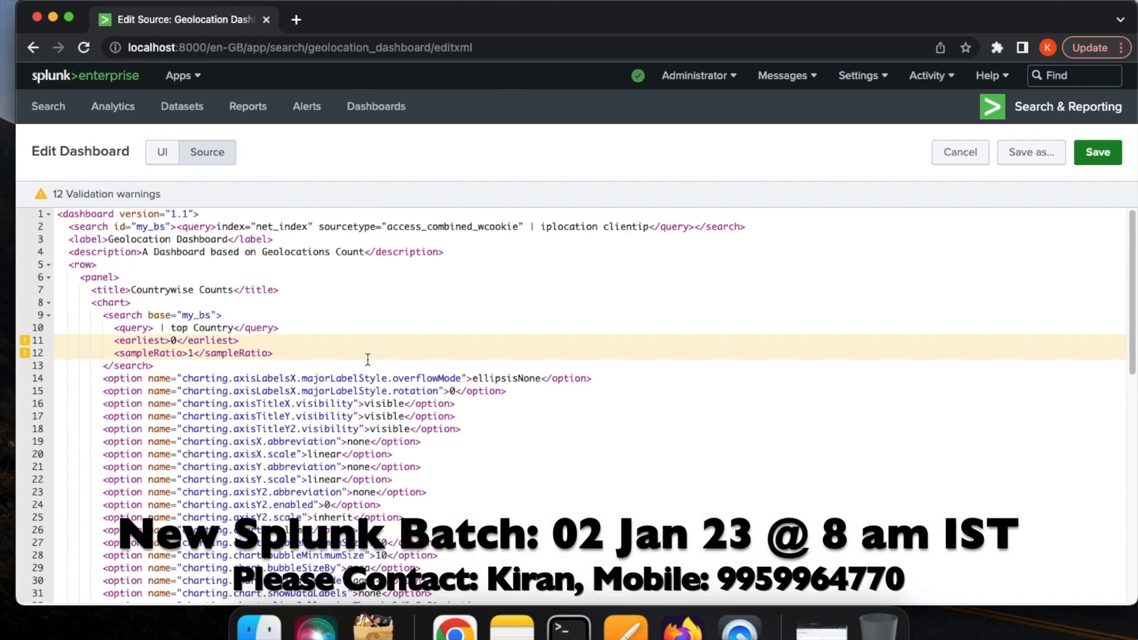
left_click_drag(106, 341, 277, 354)
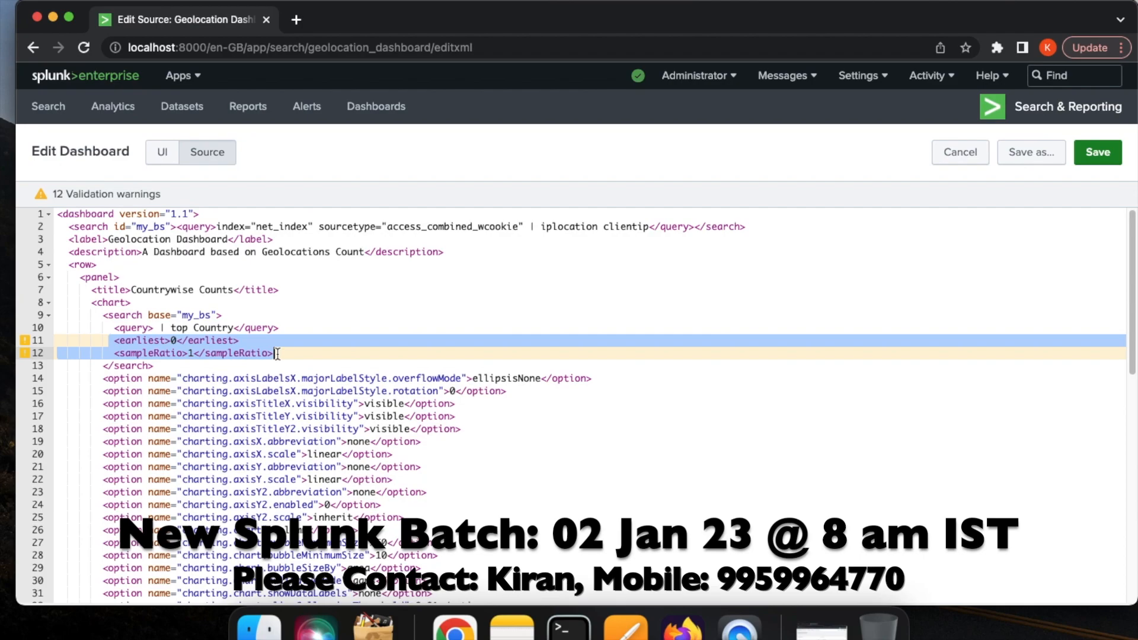
key("BackSpace")
Delete the earliest and latest elements from the Citywise Counts and Geolocation Counts searches, and save the dashboard
scroll(385, 494, "down", 10)
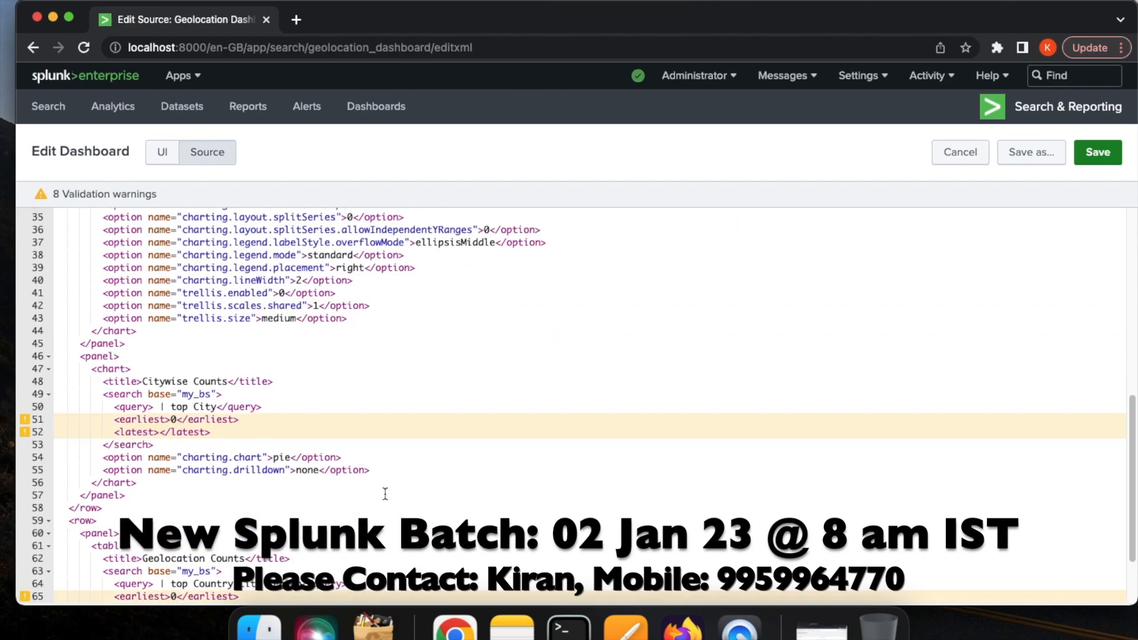
scroll(385, 494, "down", 3)
left_click_drag(112, 330, 228, 348)
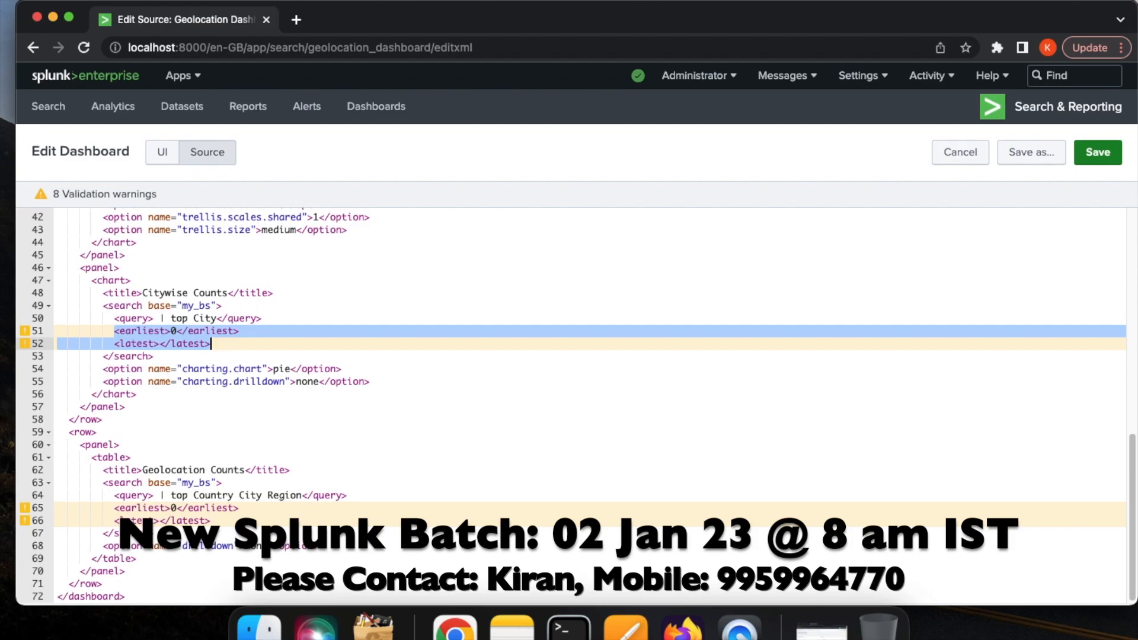
key("BackSpace")
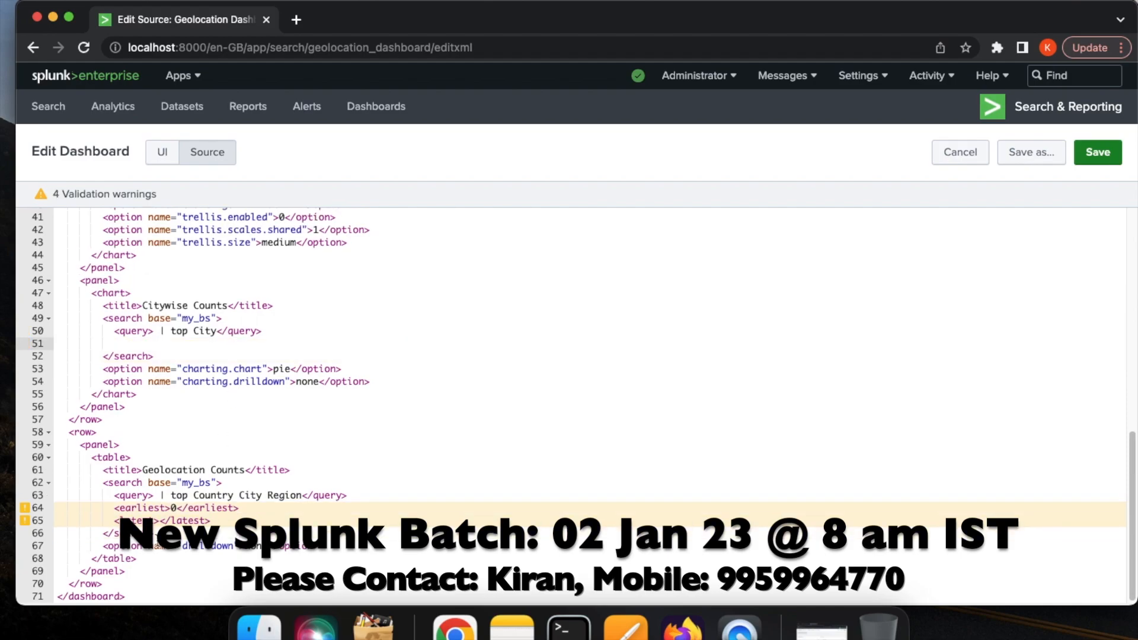
left_click_drag(114, 508, 219, 524)
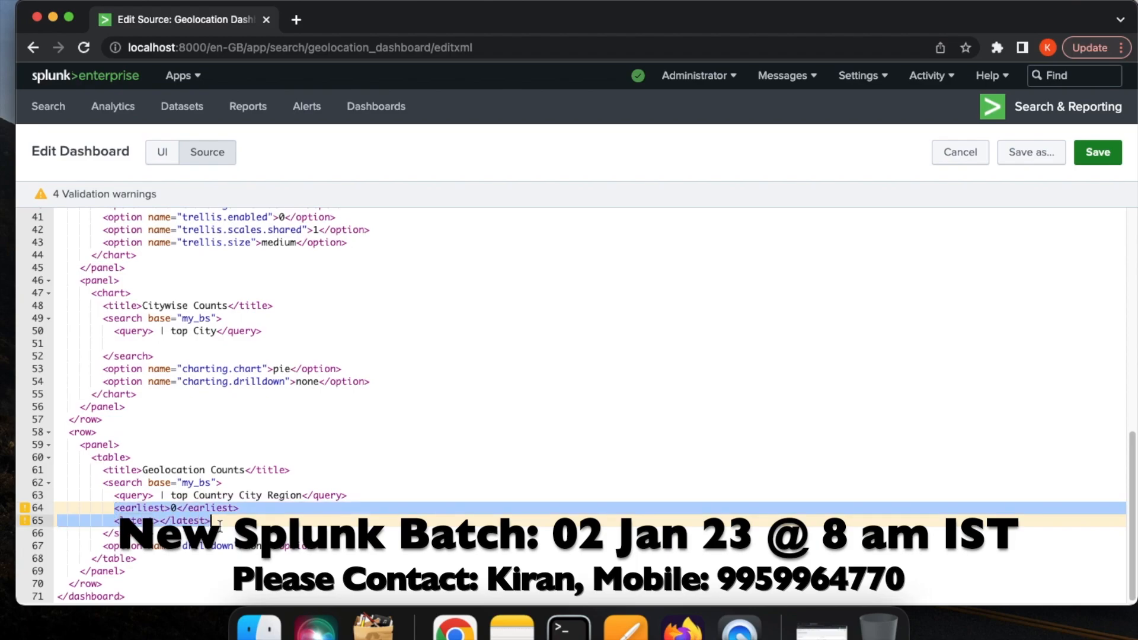
key("BackSpace")
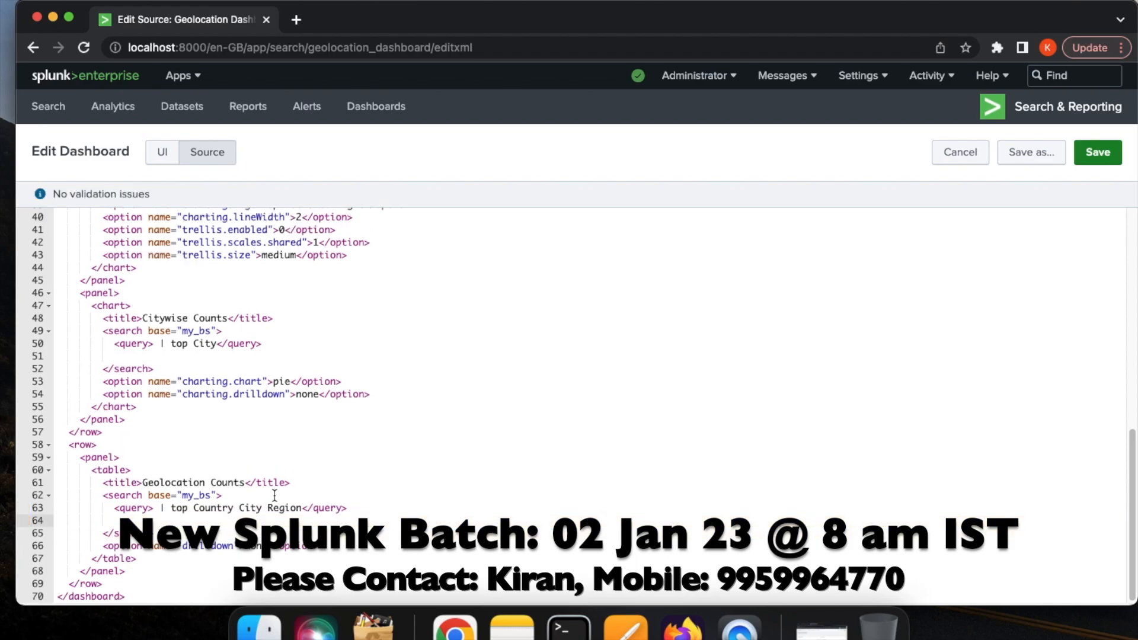
scroll(274, 495, "up", 2)
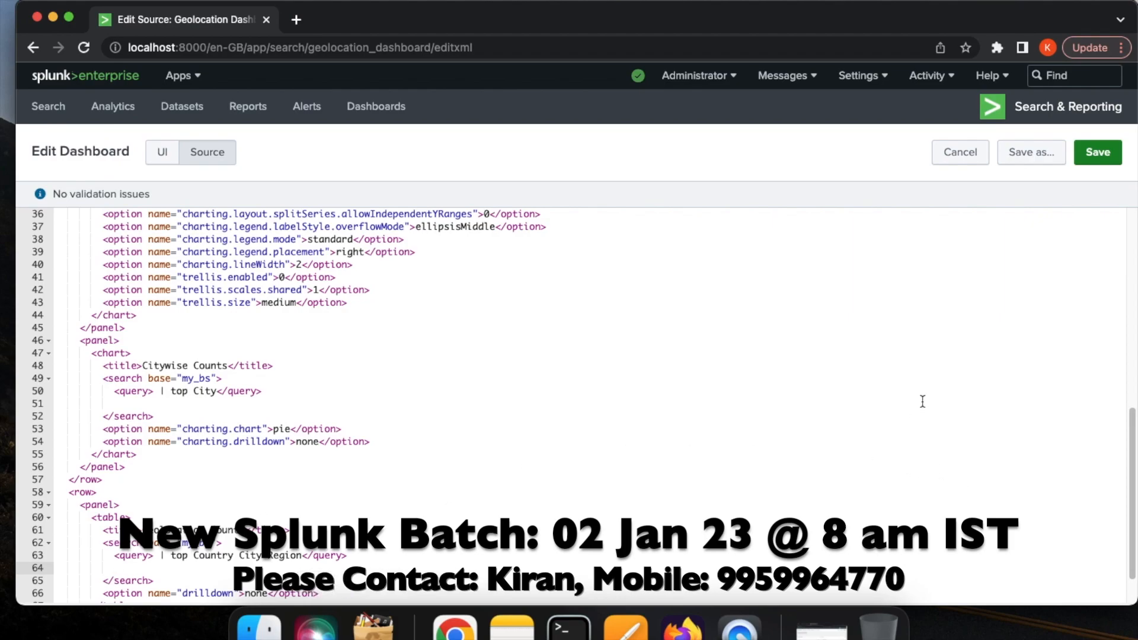
left_click(1106, 165)
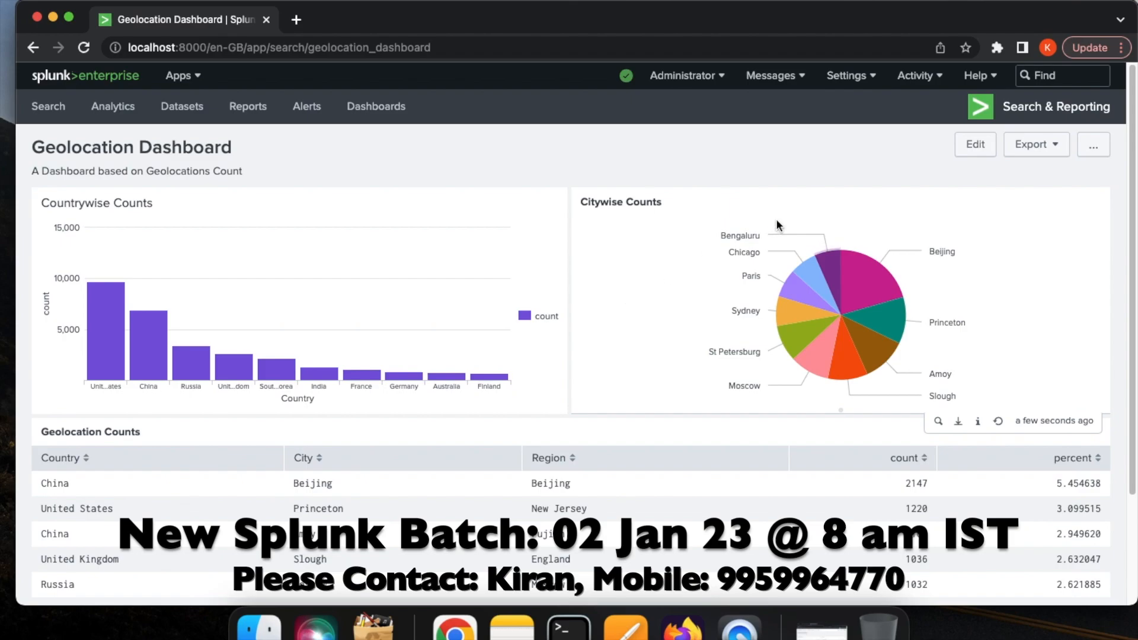
Reopen the dashboard's XML source, review the base search references in the three panels, and return to the visual editor
left_click(973, 145)
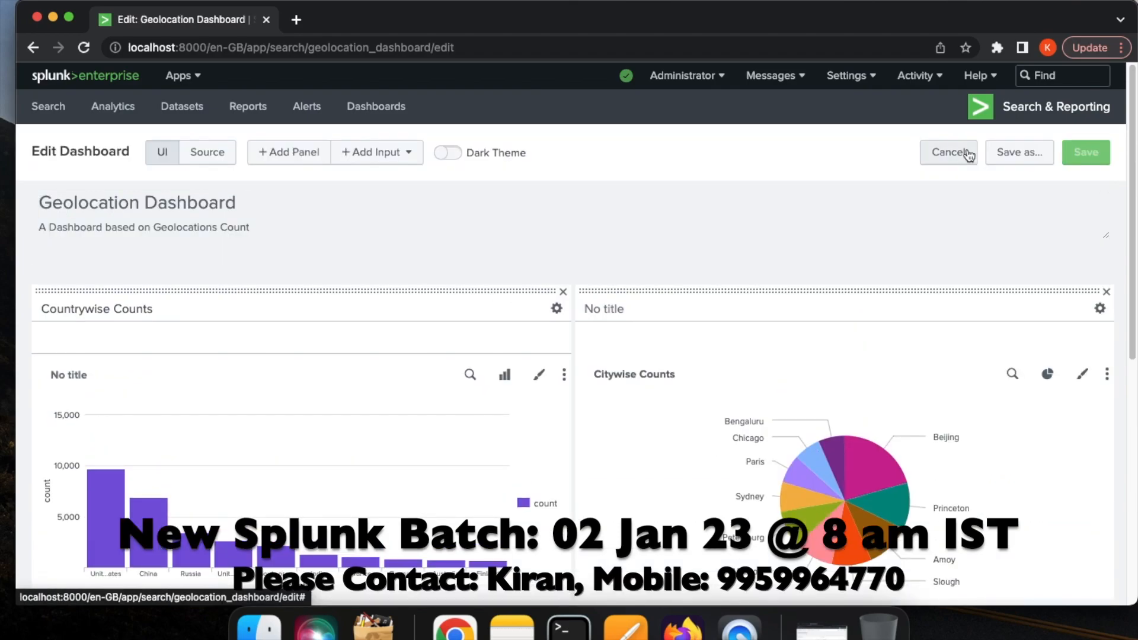
left_click(212, 157)
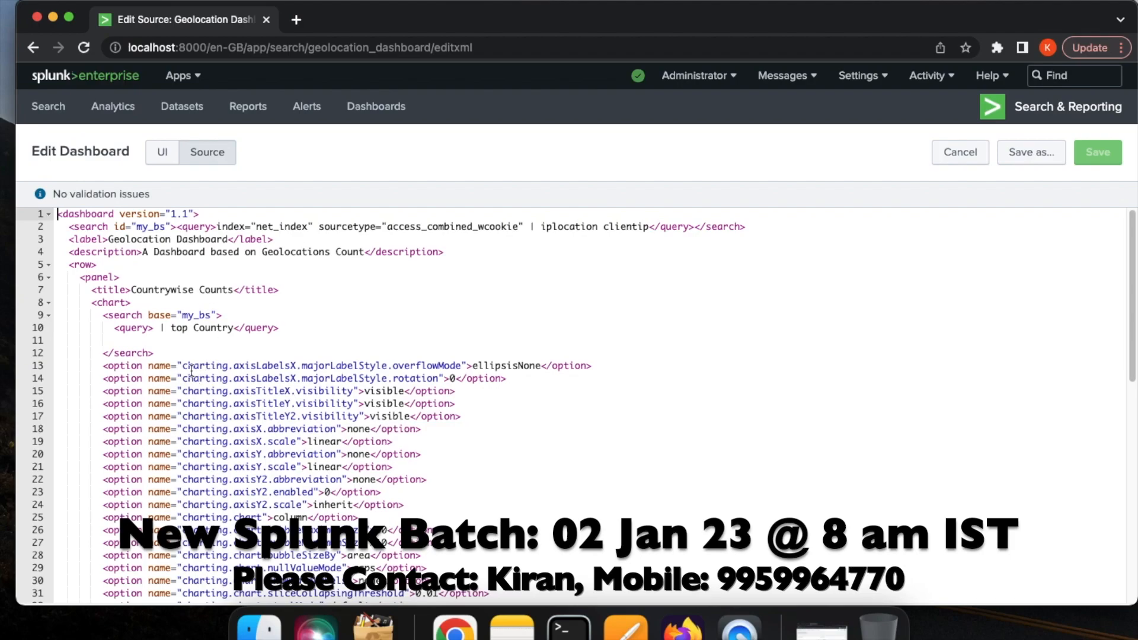
double_click(159, 317)
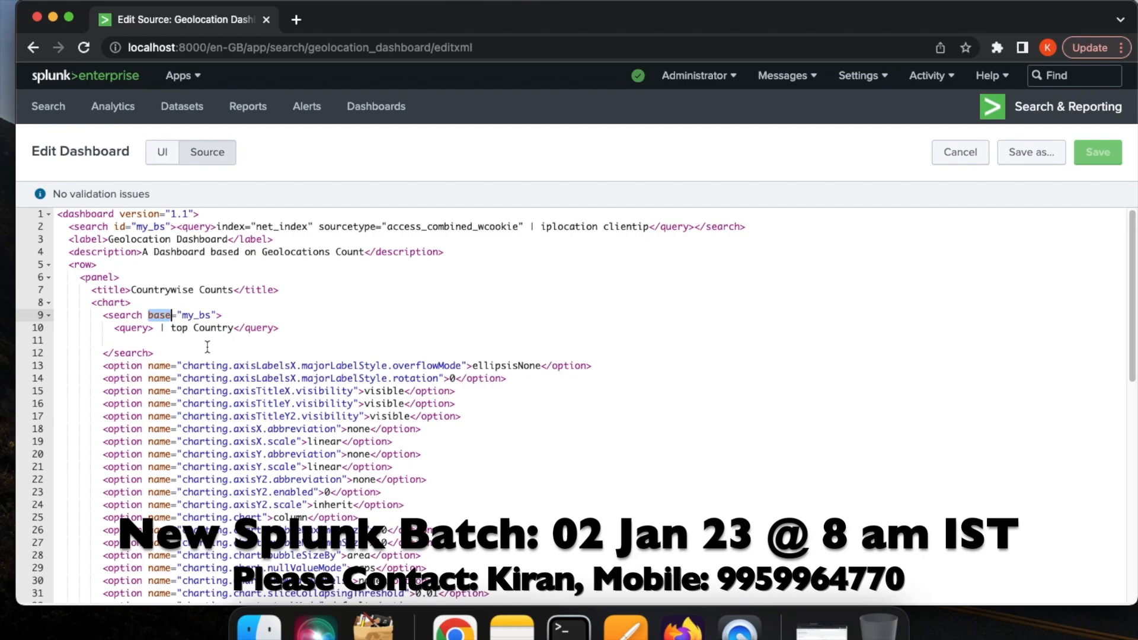
scroll(207, 346, "down", 10)
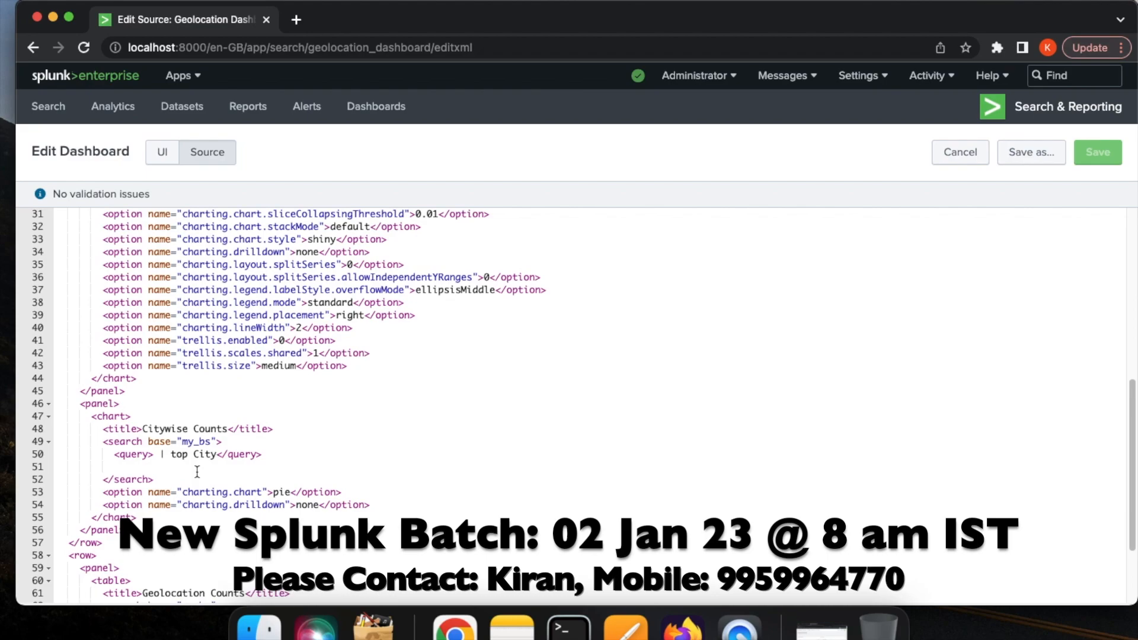
scroll(197, 471, "up", 1)
scroll(197, 471, "down", 4)
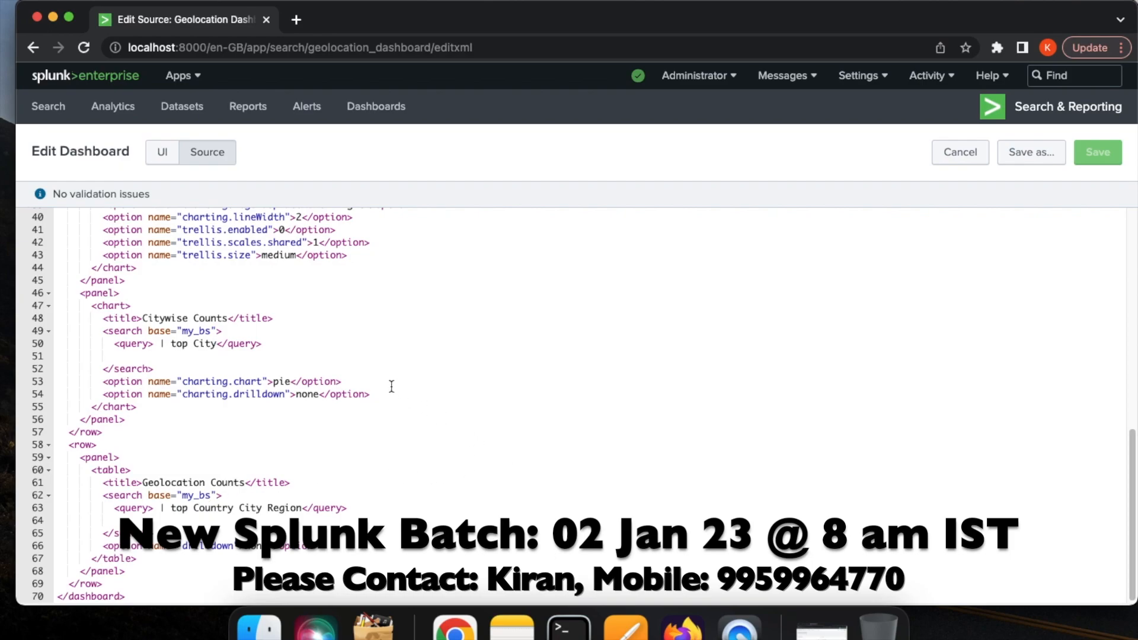
left_click(161, 165)
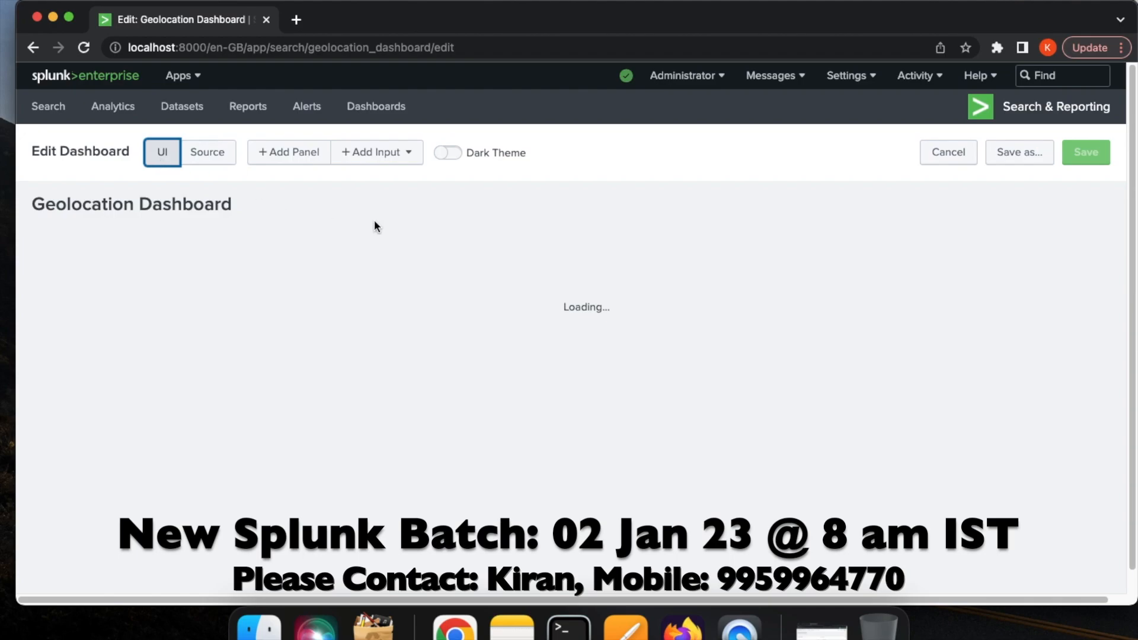